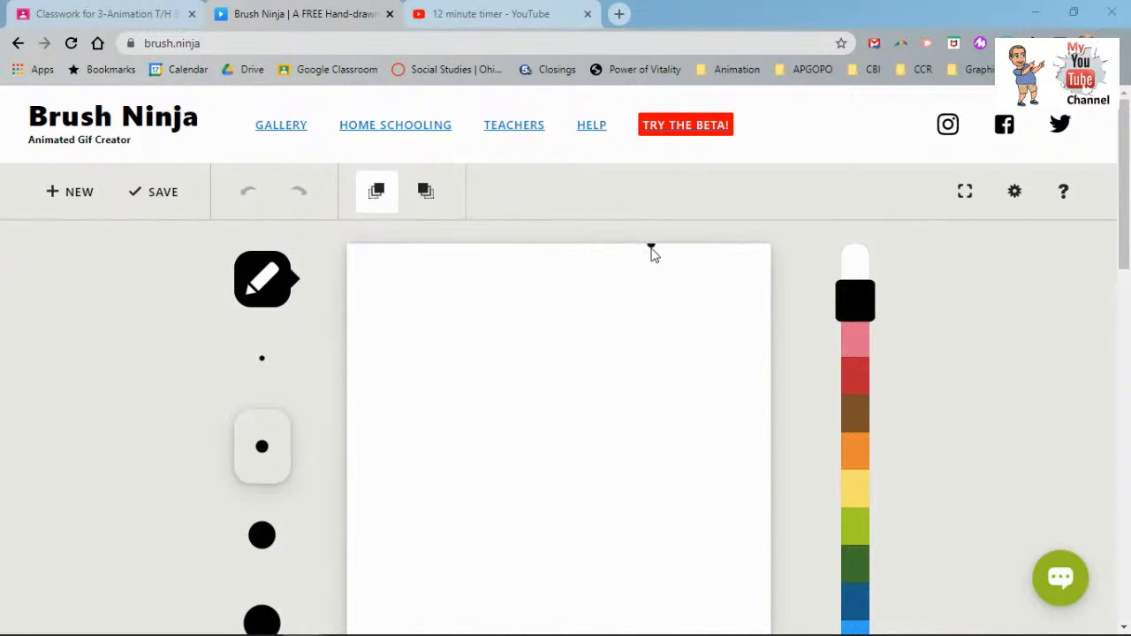
# - In Settings, review the Animation speed and credits options, check Editor colours, then return to Background
pyautogui.click(1014, 194)
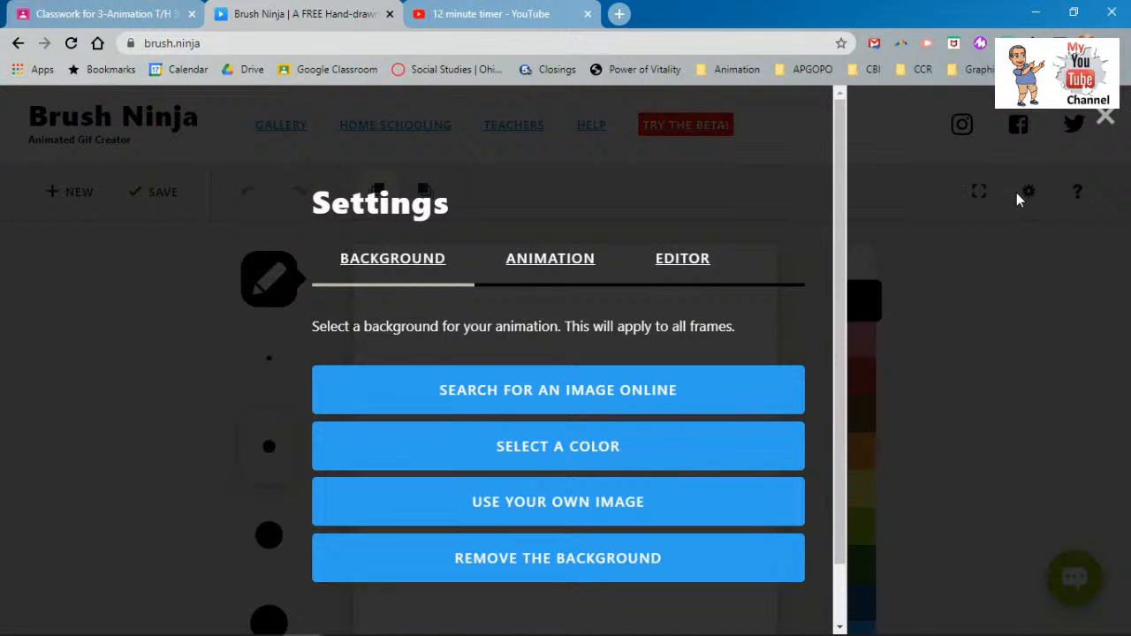
pyautogui.click(580, 256)
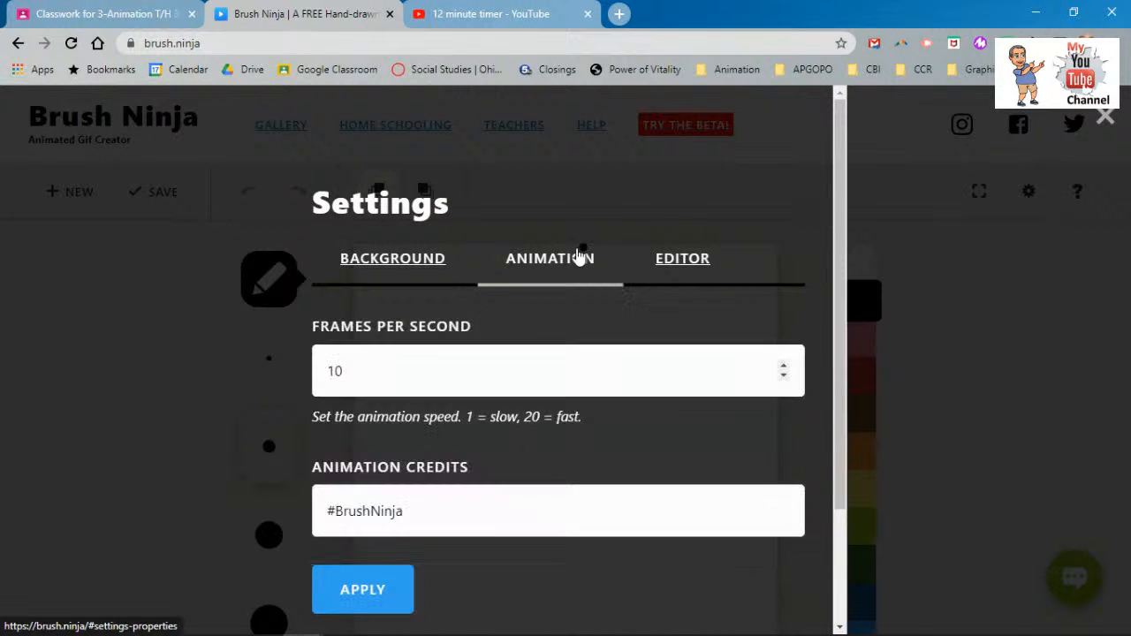
pyautogui.scroll(-2, 497, 309)
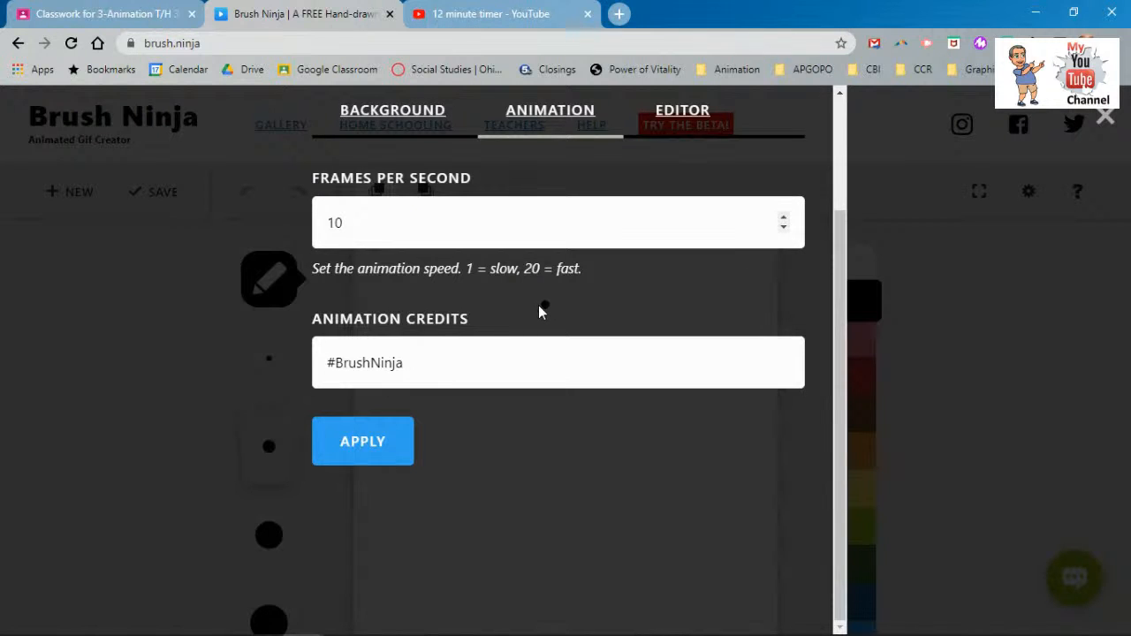
pyautogui.scroll(2, 538, 305)
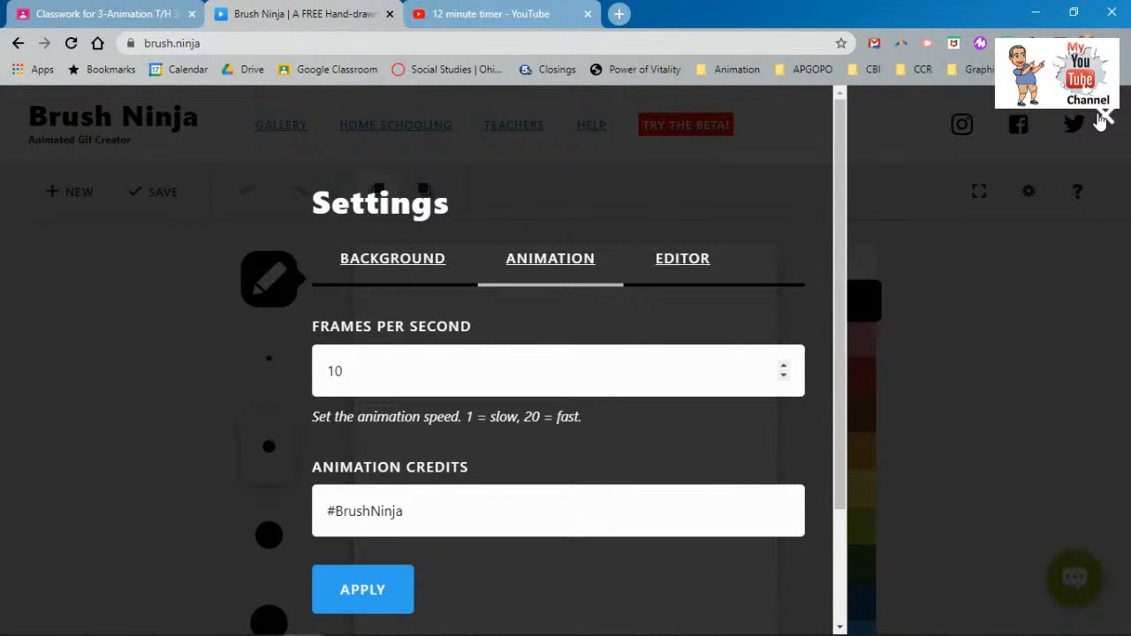
pyautogui.click(679, 266)
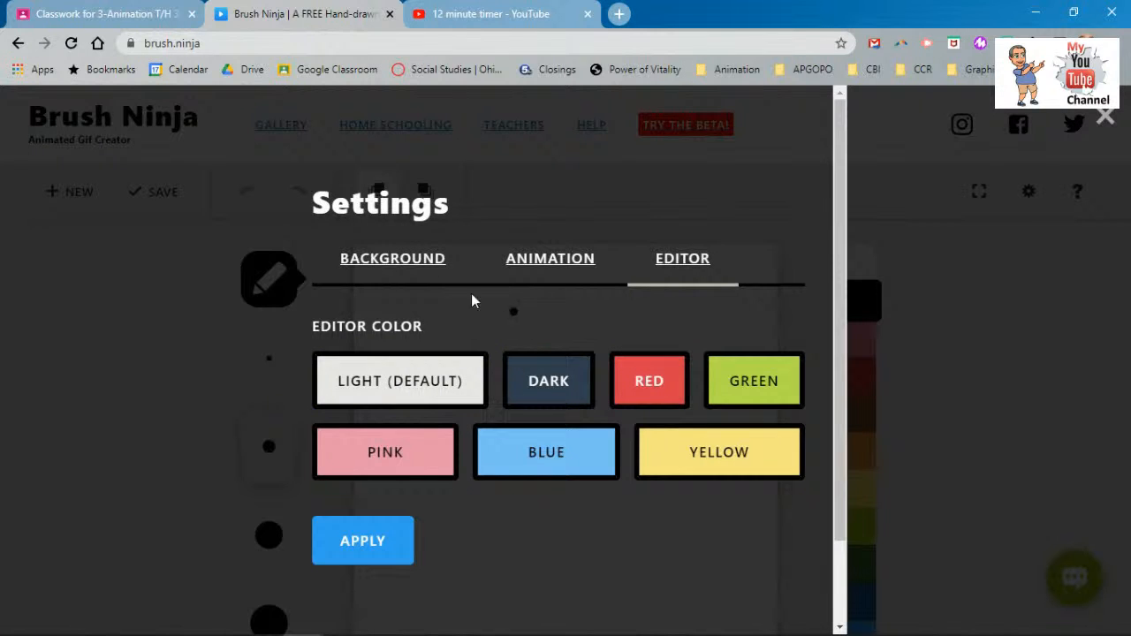
pyautogui.click(399, 269)
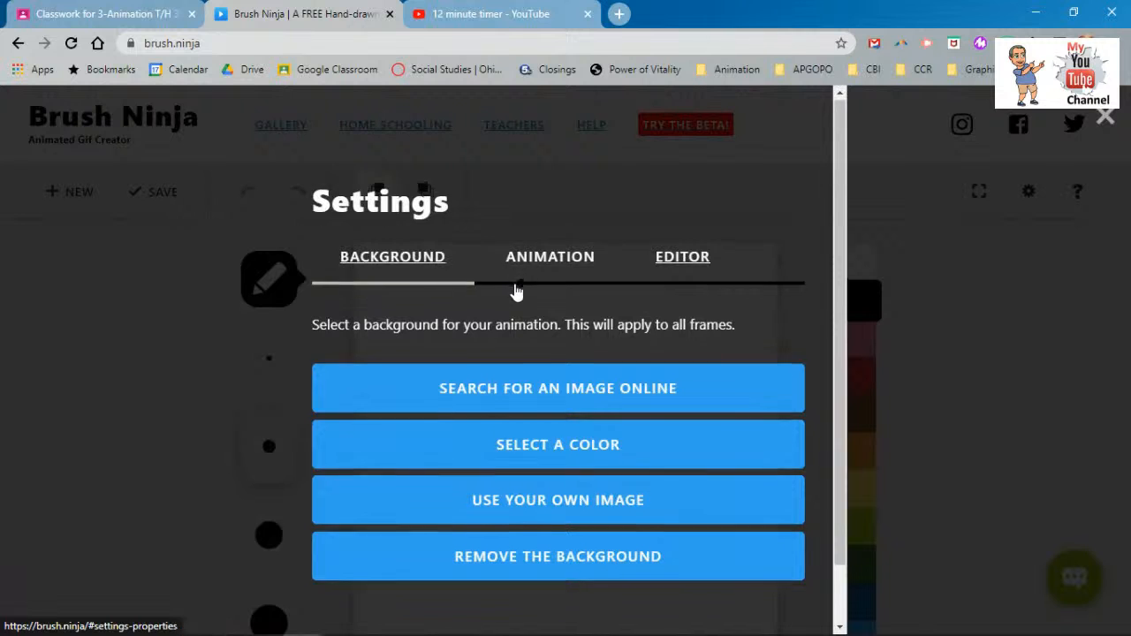
# - Look over the background choices, then close Settings to return to the blank white canvas
pyautogui.scroll(-1, 516, 292)
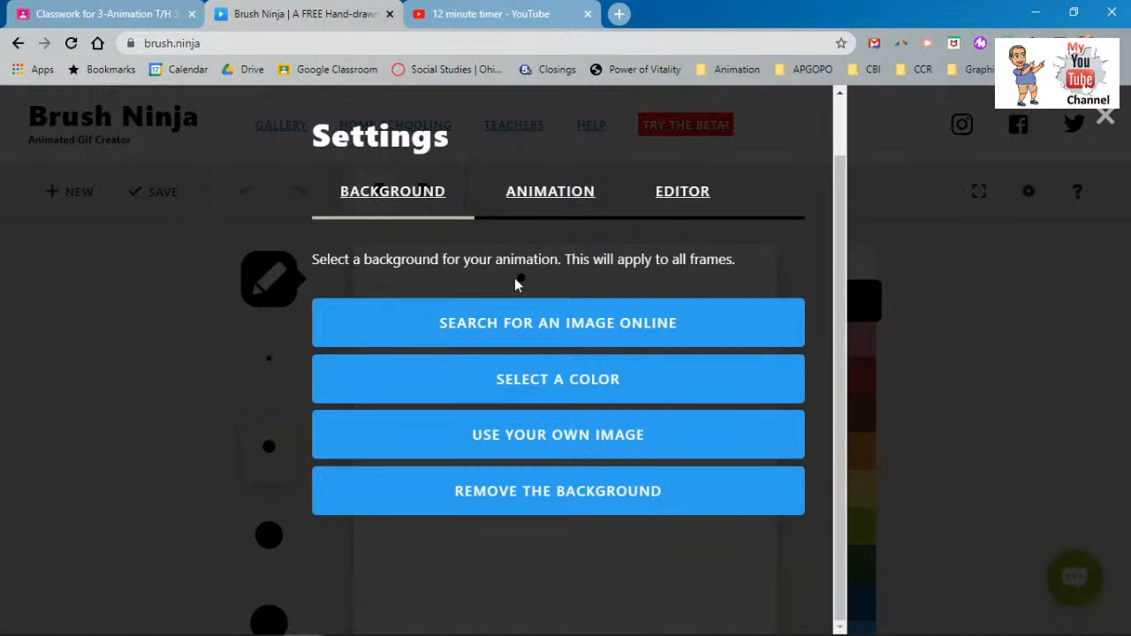
pyautogui.click(1104, 117)
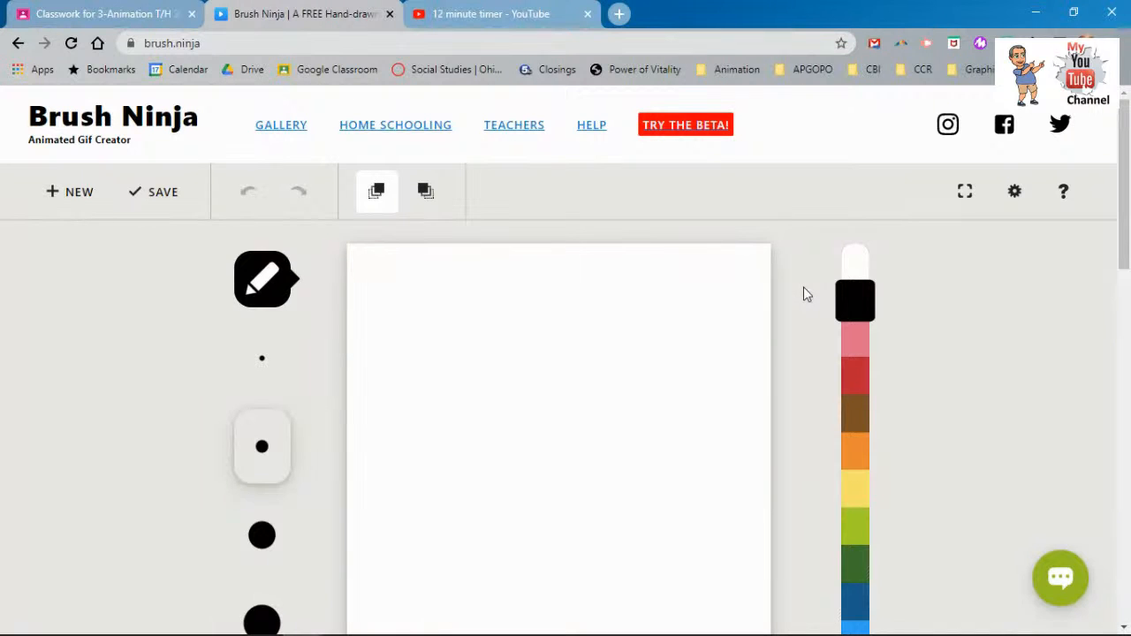
pyautogui.click(1016, 191)
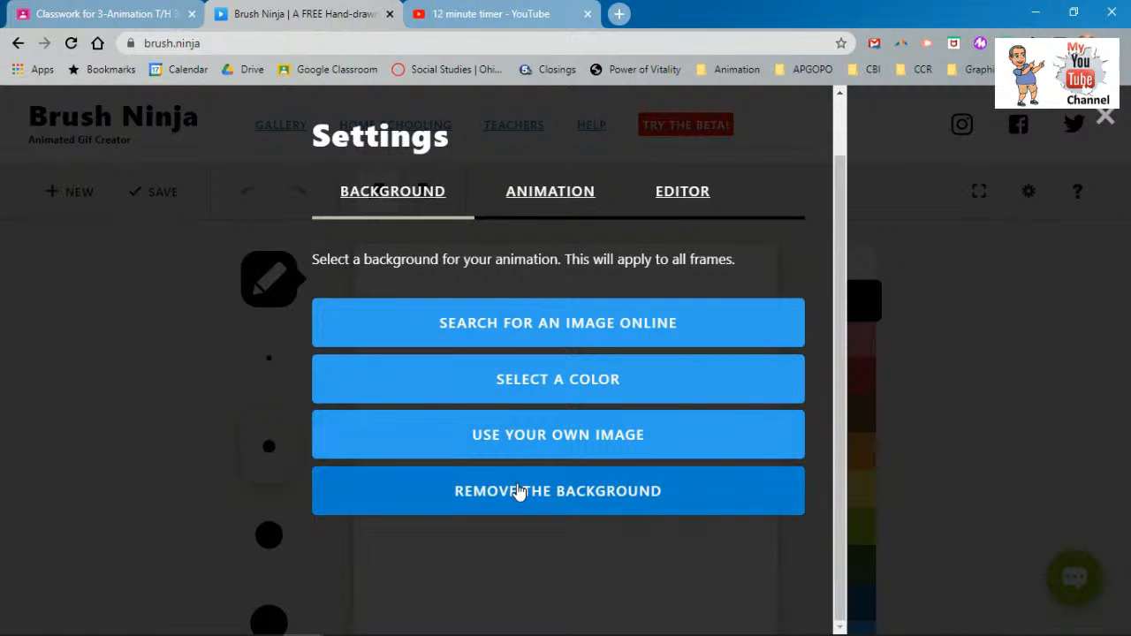
pyautogui.click(518, 491)
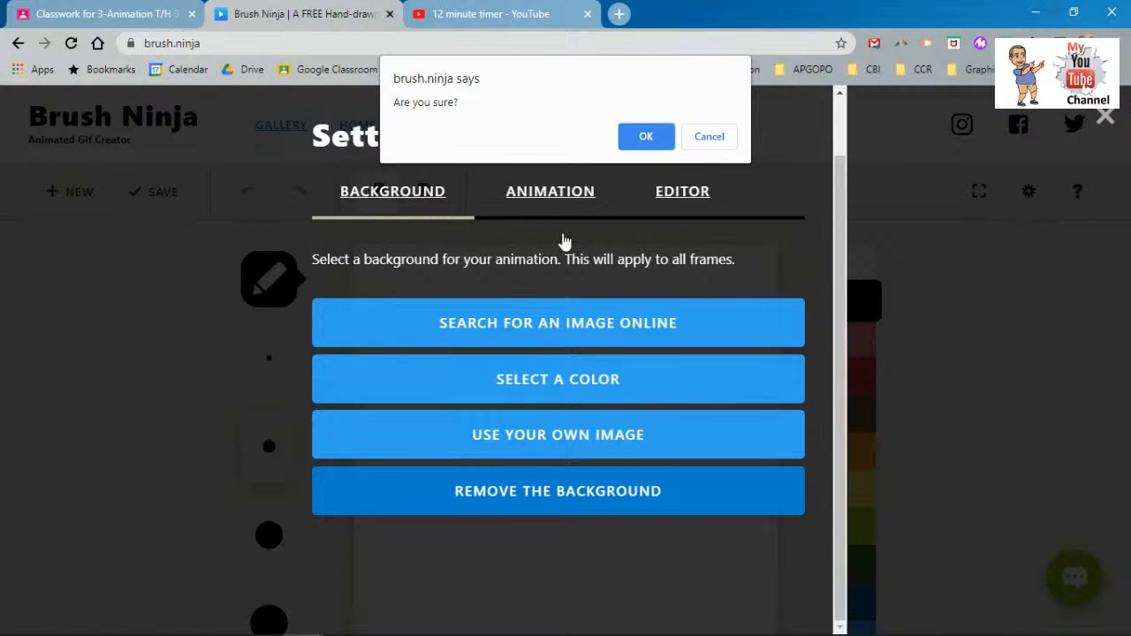
pyautogui.click(695, 140)
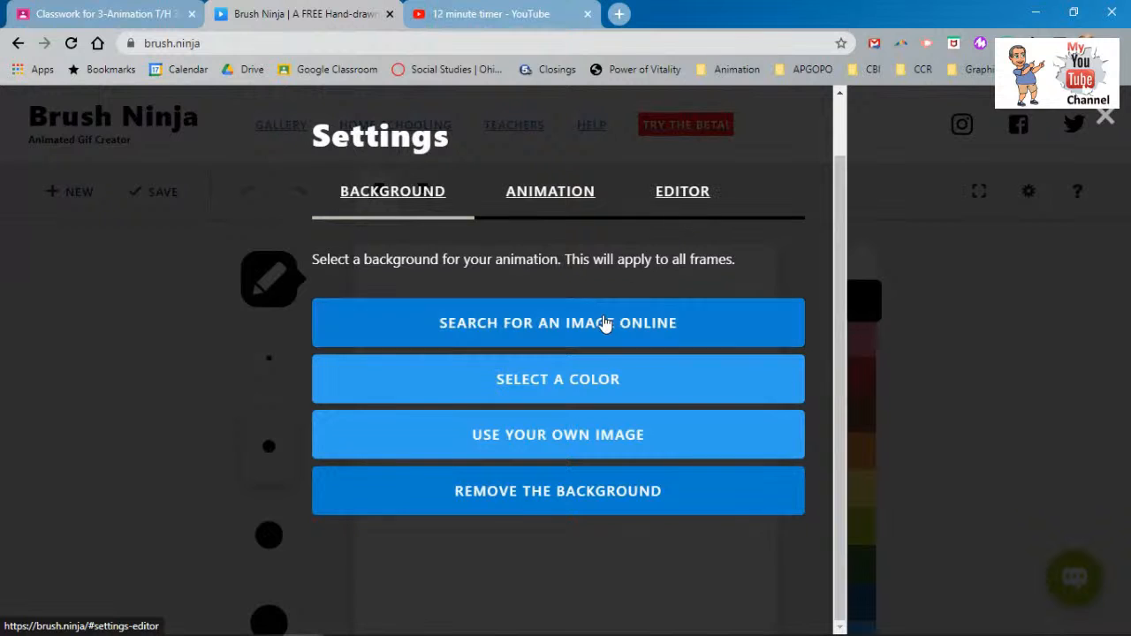
pyautogui.click(603, 326)
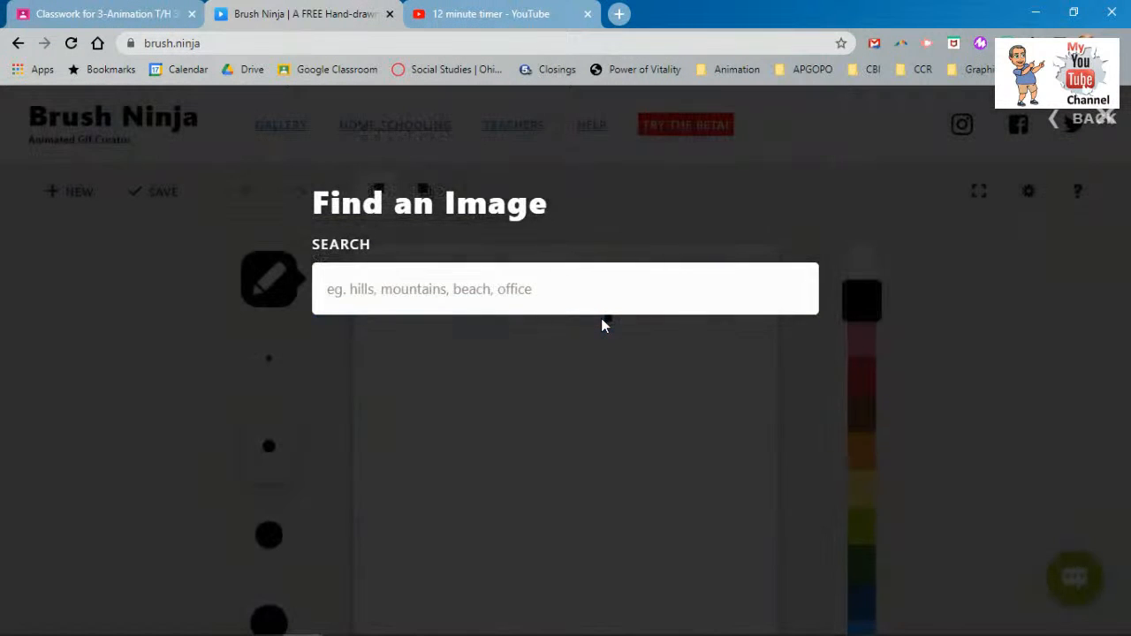
pyautogui.click(1093, 118)
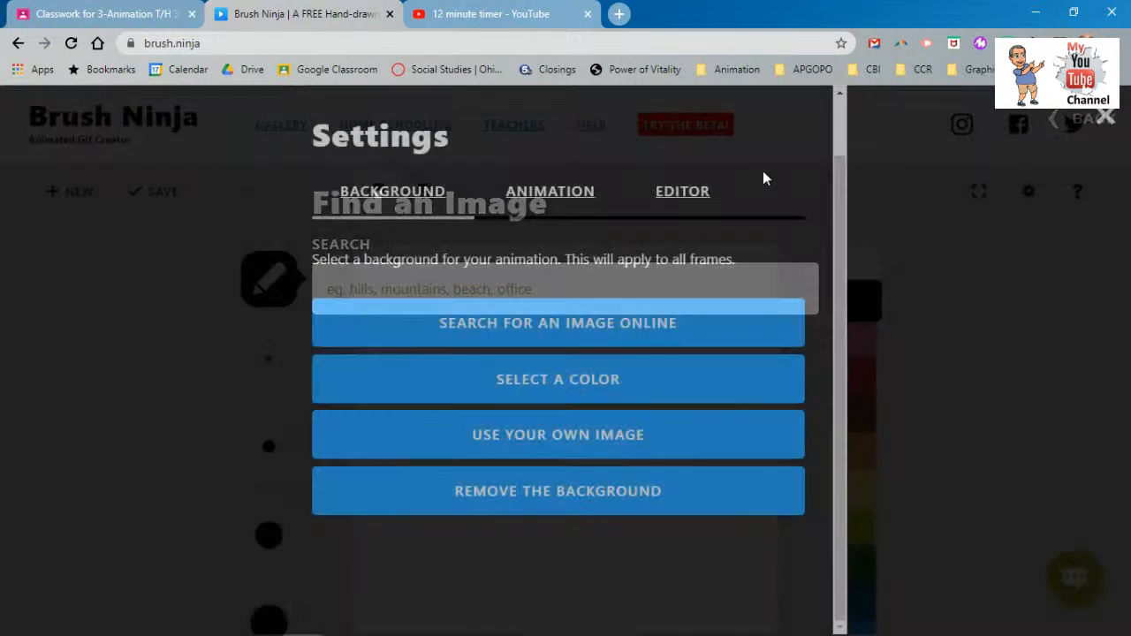
pyautogui.click(1105, 116)
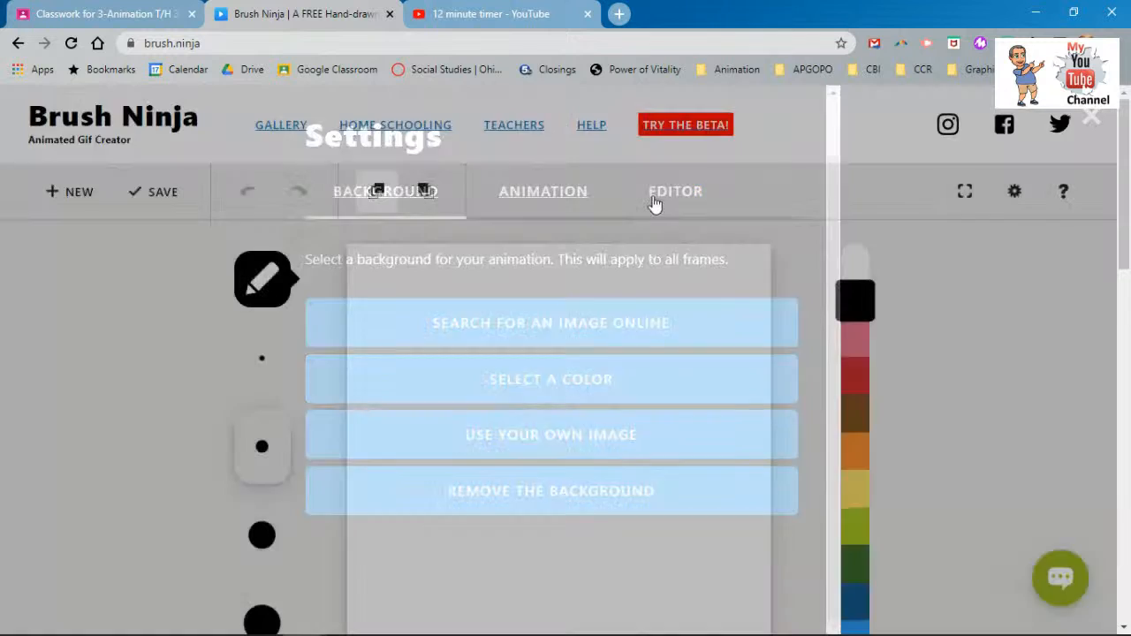
pyautogui.scroll(-2, 473, 389)
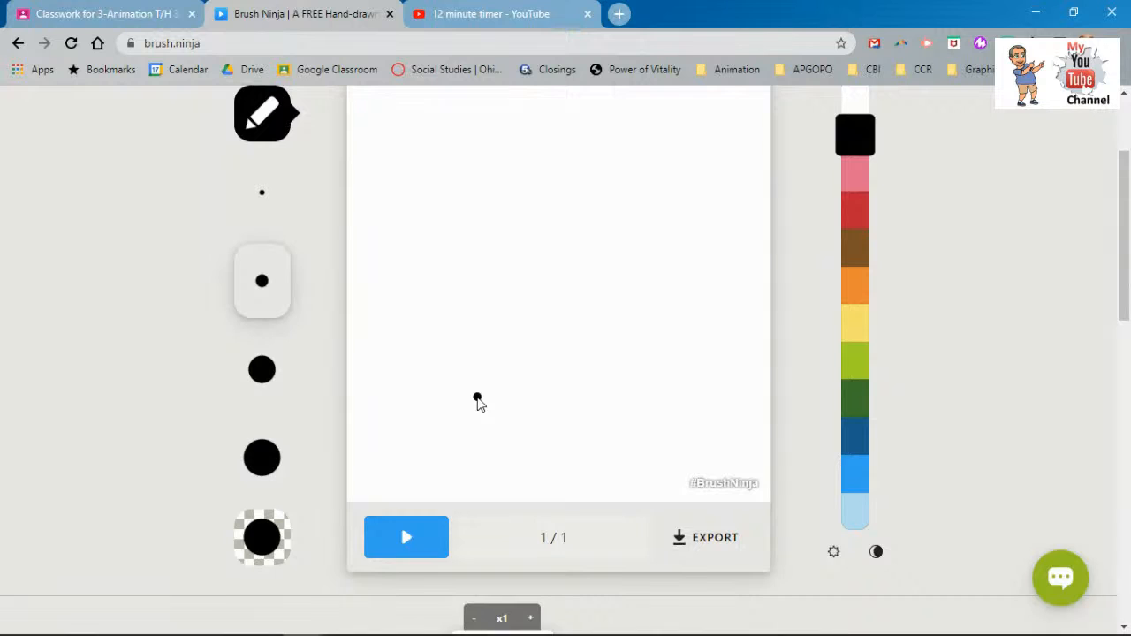
pyautogui.scroll(2, 477, 402)
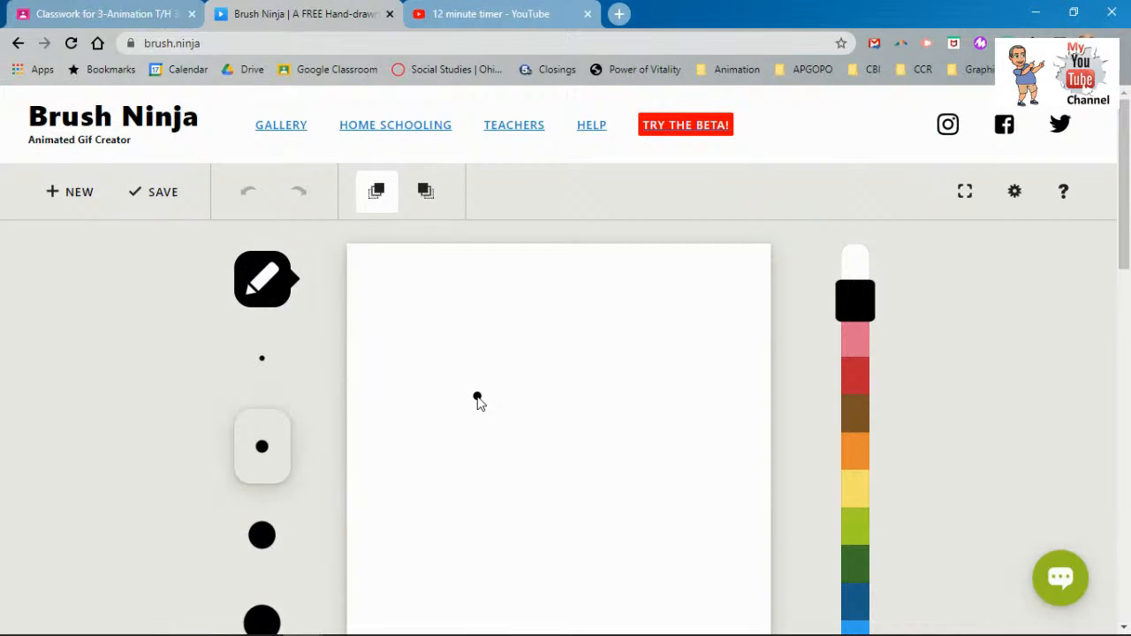
pyautogui.click(478, 397)
pyautogui.scroll(-1, 477, 402)
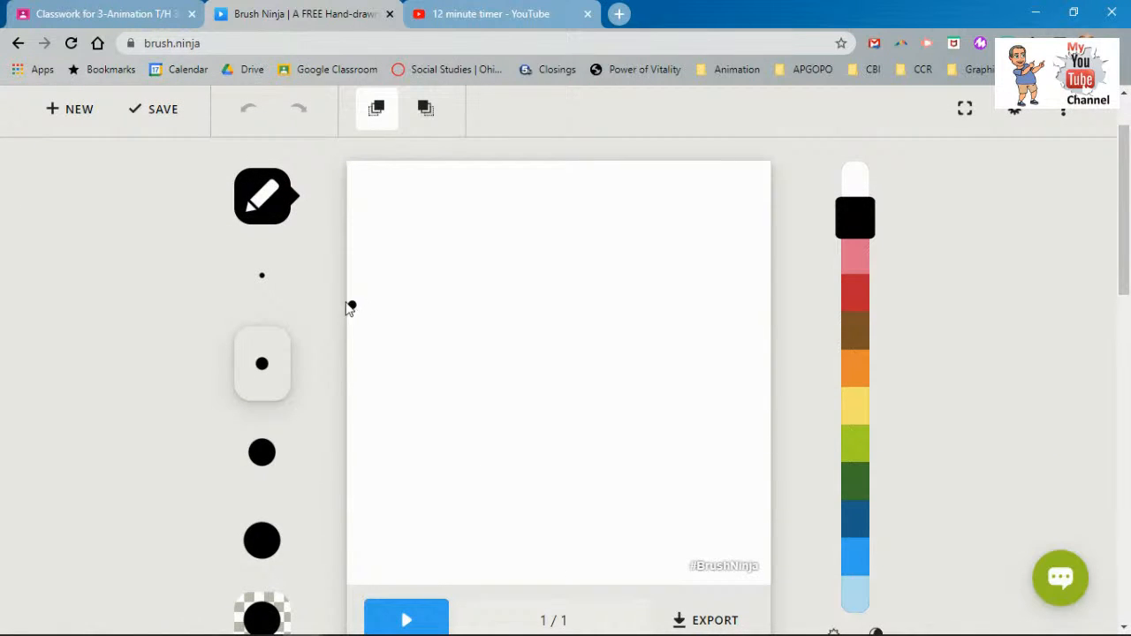
pyautogui.scroll(1, 182, 296)
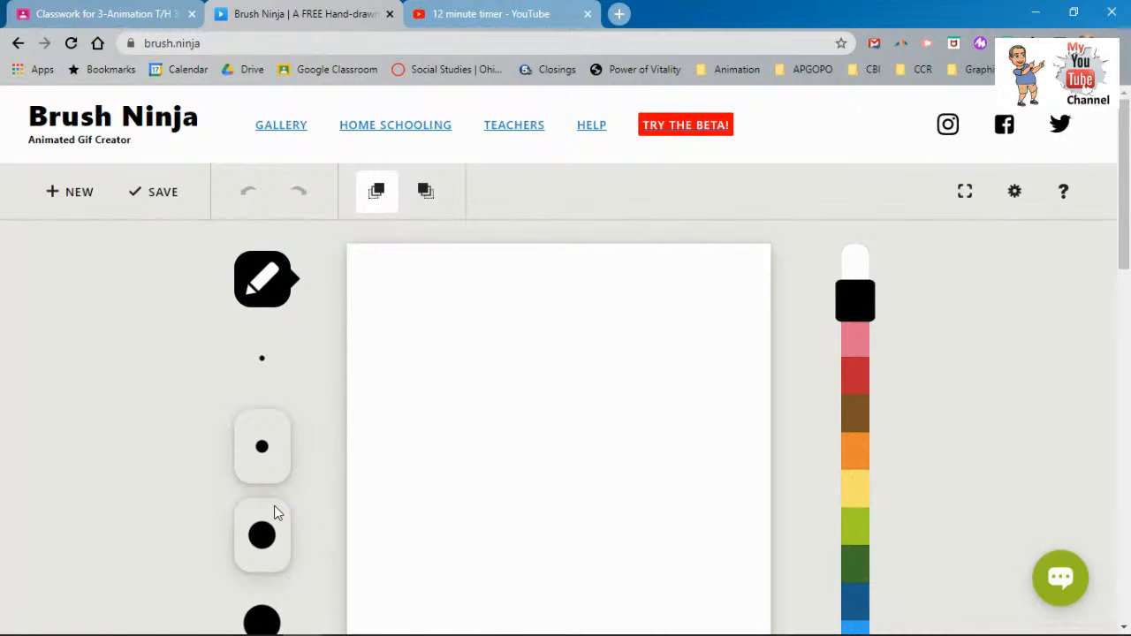
pyautogui.moveTo(276, 634)
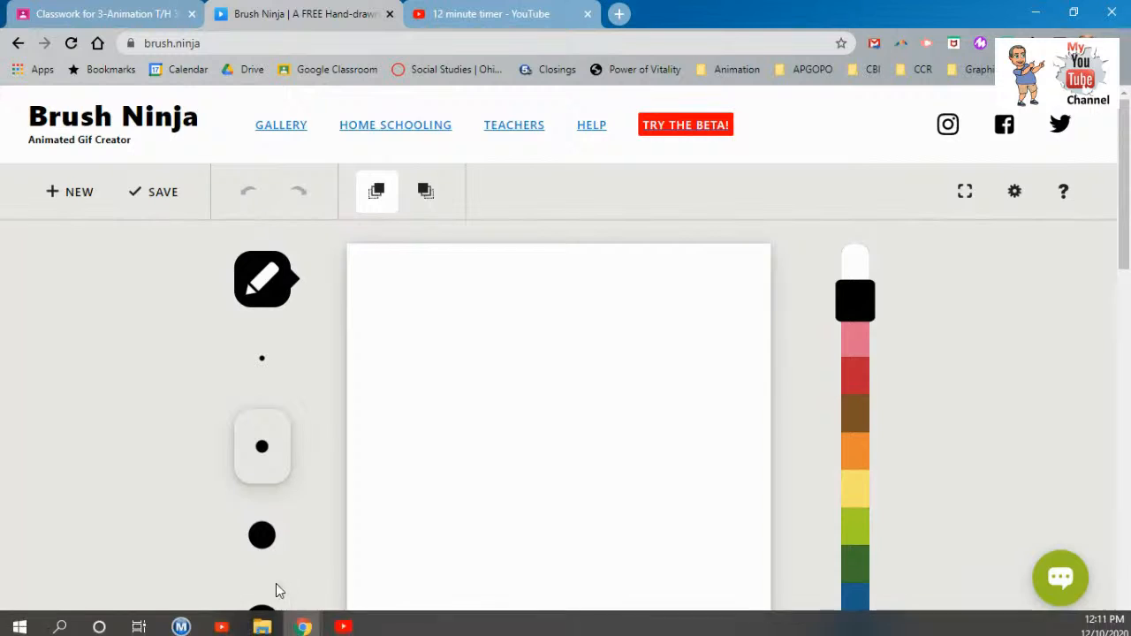
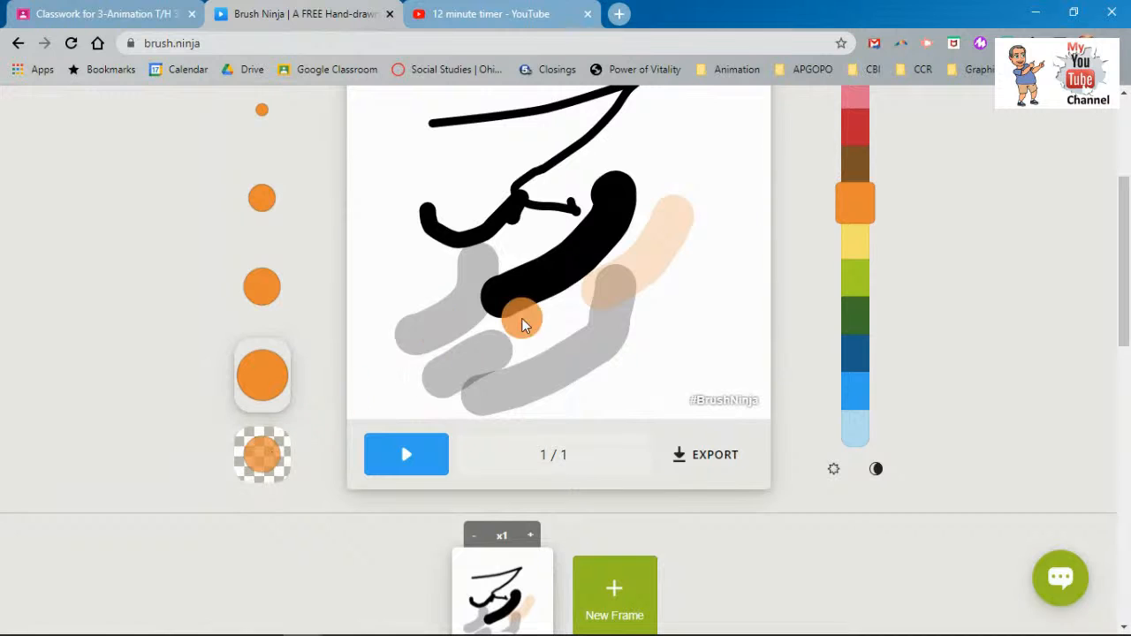
# - Paint a faint semi-transparent peach stroke, then a solid orange stroke down to the right
pyautogui.click(262, 455)
pyautogui.moveTo(559, 196)
pyautogui.mouseDown()
pyautogui.moveTo(570, 208)
pyautogui.moveTo(651, 171)
pyautogui.mouseUp()
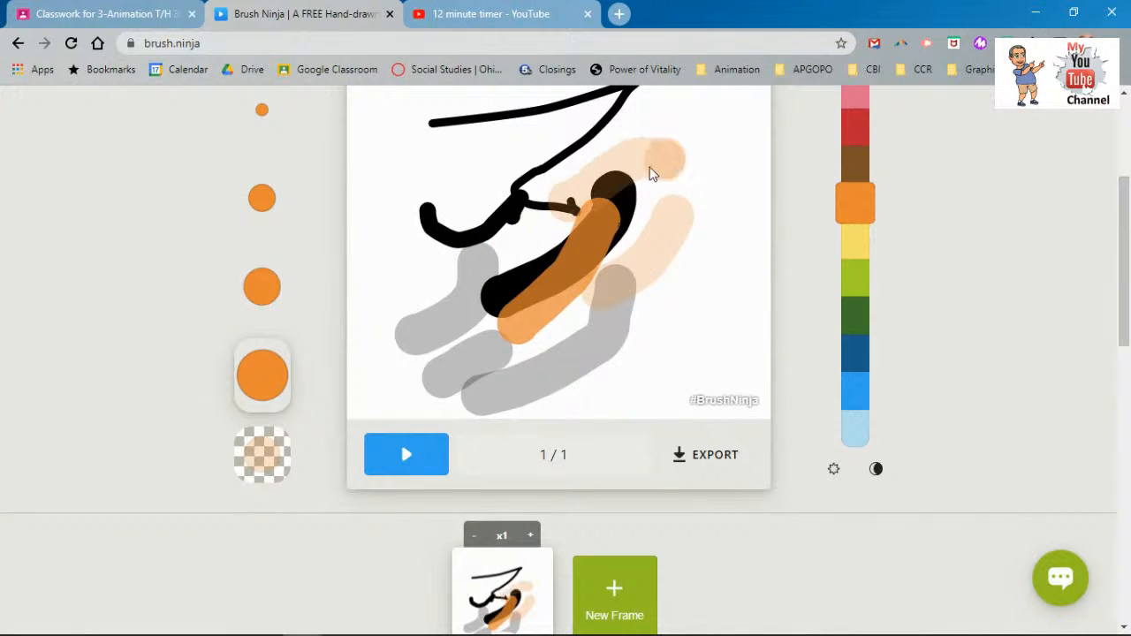
pyautogui.click(254, 459)
pyautogui.moveTo(619, 170); pyautogui.dragTo(697, 274)
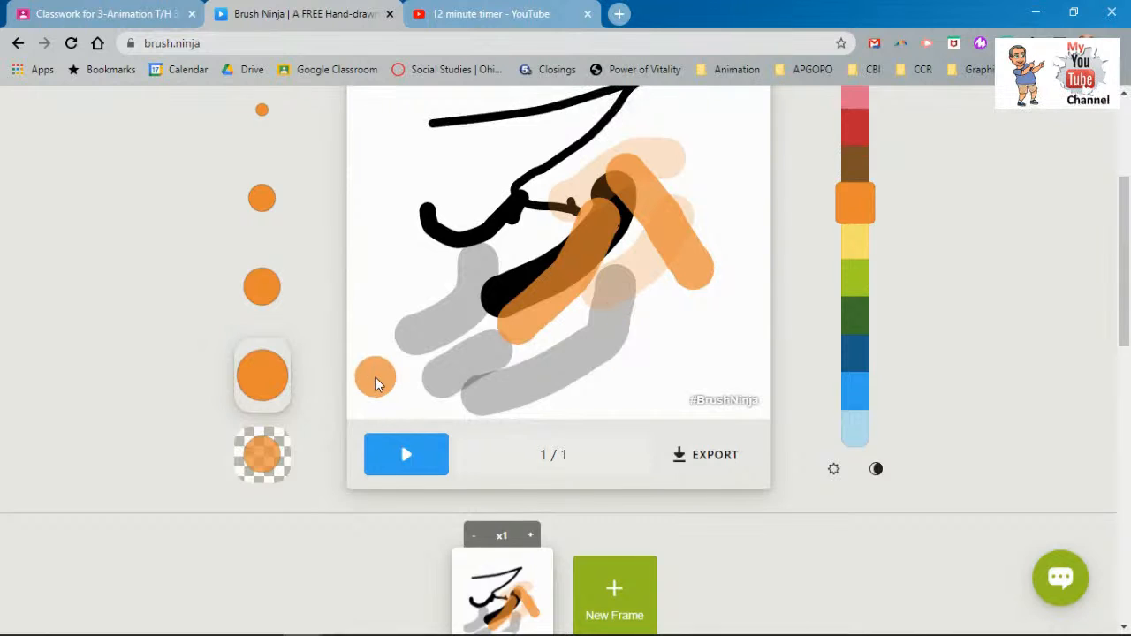
# - Switch to lime green and paint a wide translucent band, then a solid green patch across the top
pyautogui.scroll(1, 375, 378)
pyautogui.click(858, 379)
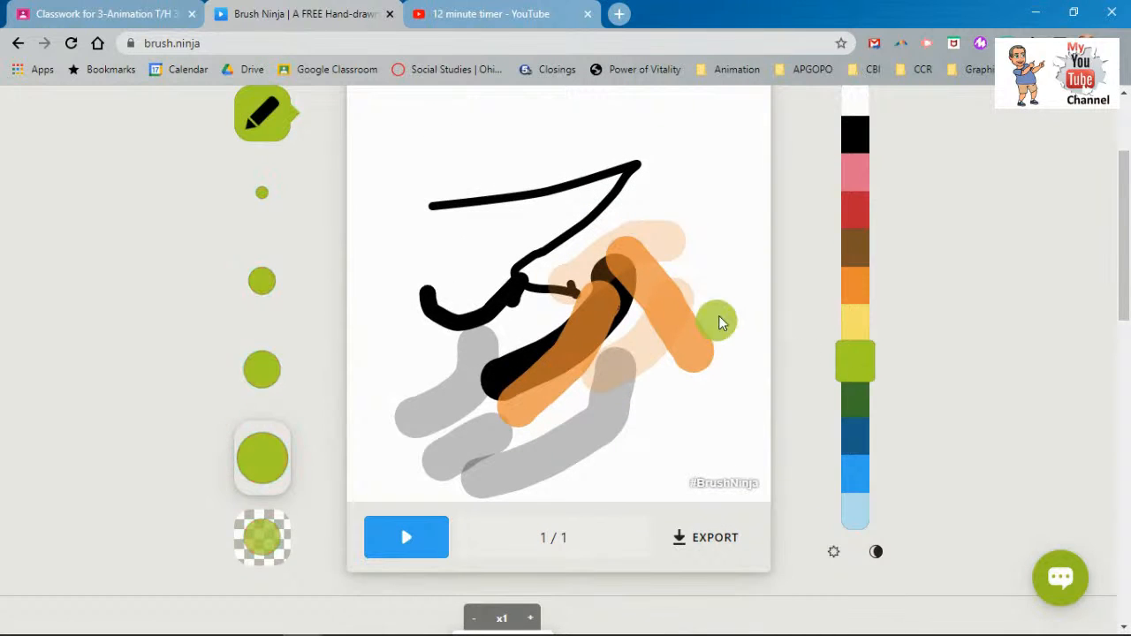
pyautogui.moveTo(725, 186)
pyautogui.mouseDown()
pyautogui.moveTo(495, 249)
pyautogui.moveTo(590, 232)
pyautogui.moveTo(686, 243)
pyautogui.moveTo(603, 265)
pyautogui.mouseUp()
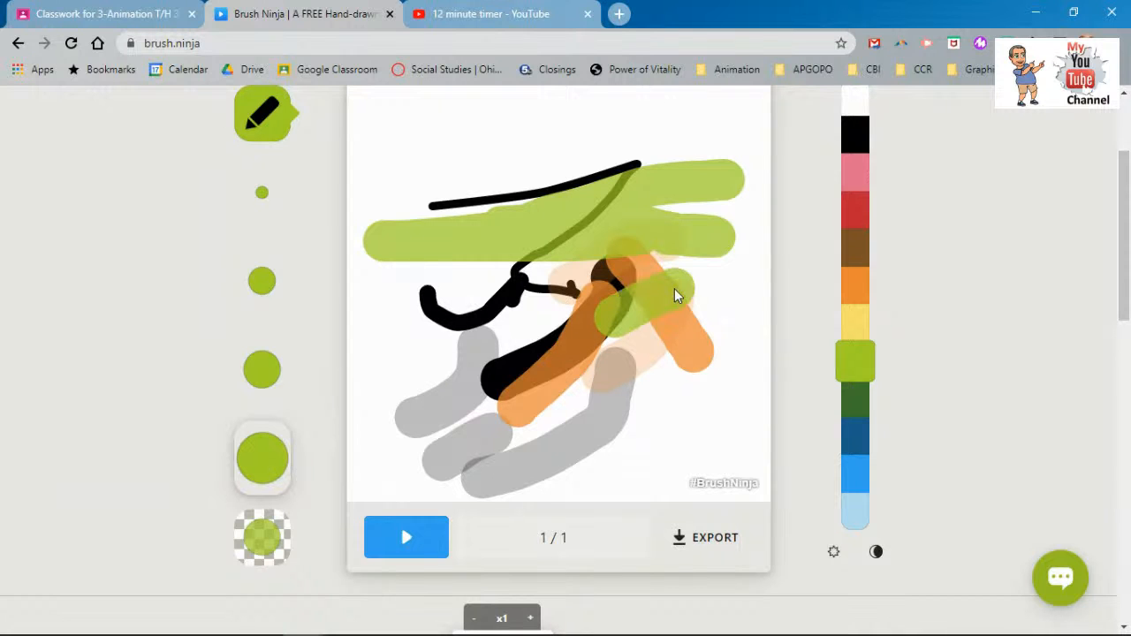
pyautogui.click(275, 549)
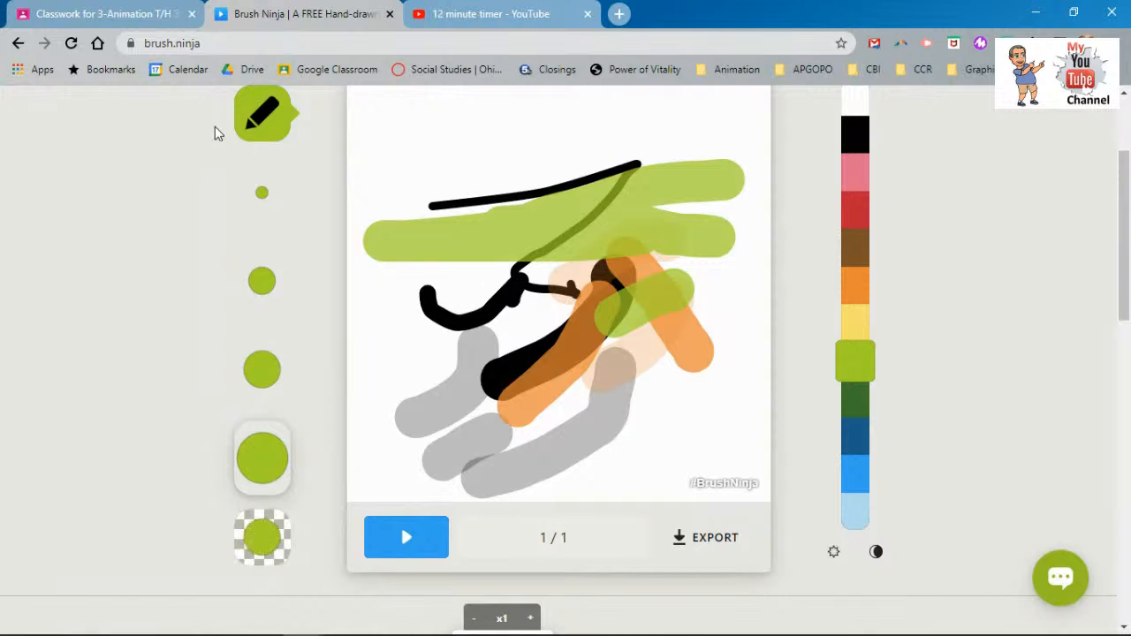
pyautogui.click(274, 546)
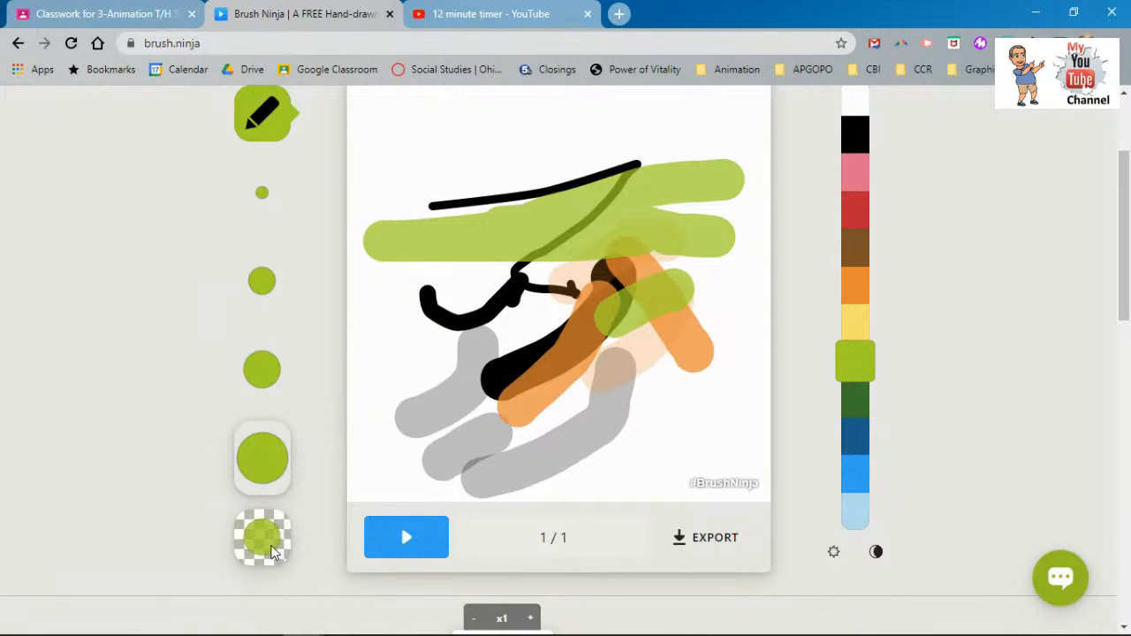
pyautogui.moveTo(398, 132)
pyautogui.mouseDown()
pyautogui.moveTo(527, 142)
pyautogui.moveTo(478, 151)
pyautogui.moveTo(536, 151)
pyautogui.moveTo(524, 167)
pyautogui.moveTo(552, 166)
pyautogui.moveTo(528, 206)
pyautogui.moveTo(463, 229)
pyautogui.mouseUp()
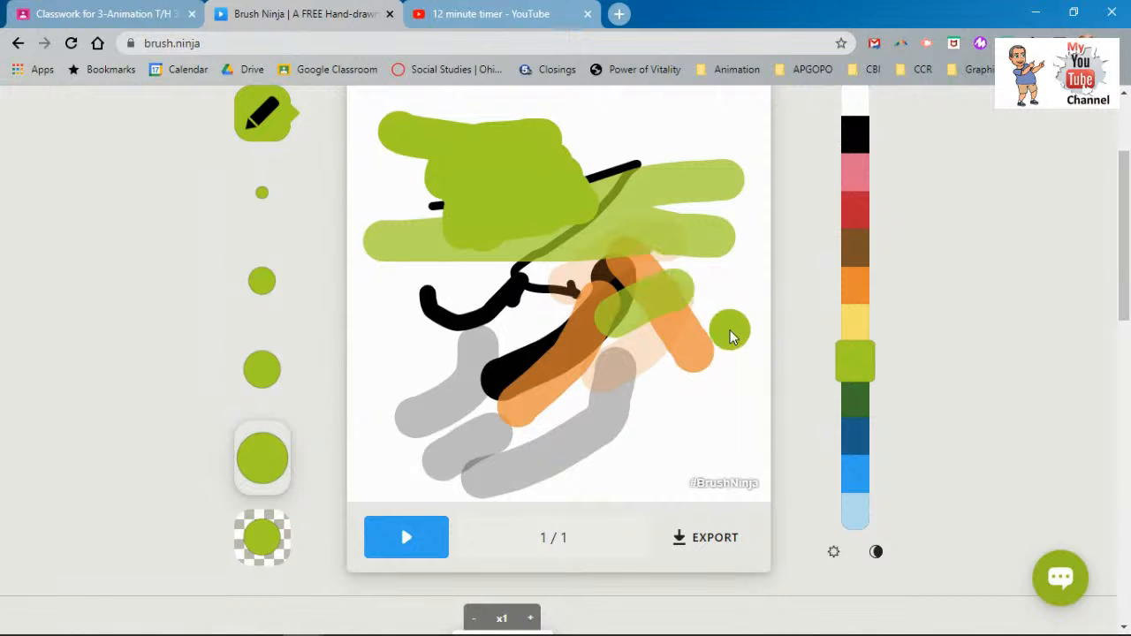
pyautogui.click(877, 552)
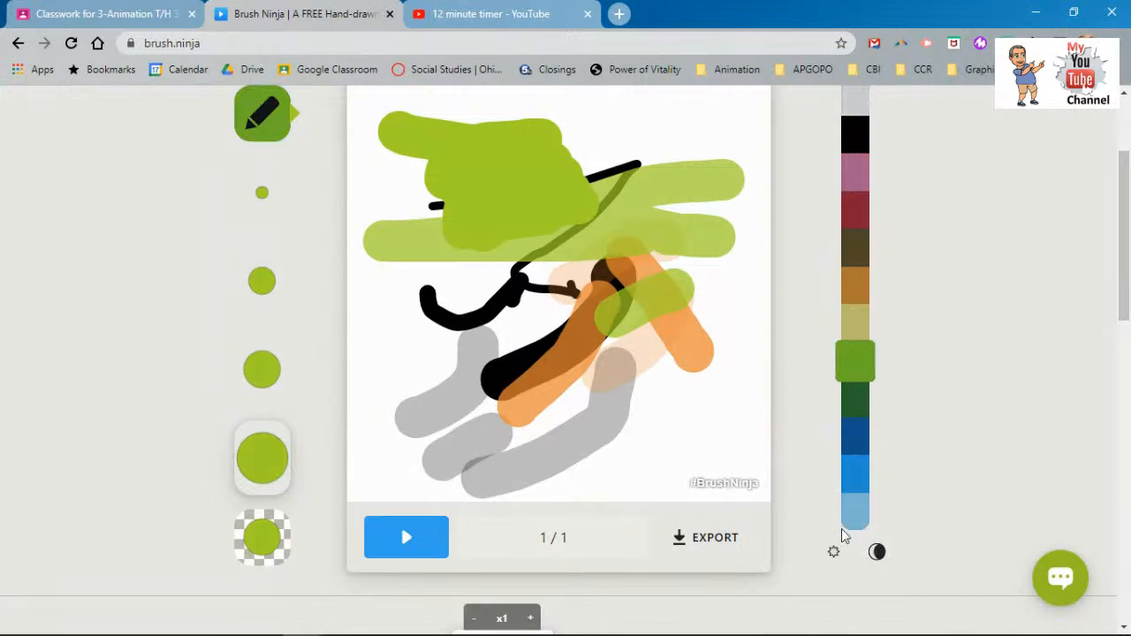
# - Paint two progressively darker green strokes over the top-left green blob
pyautogui.moveTo(527, 154); pyautogui.dragTo(485, 192)
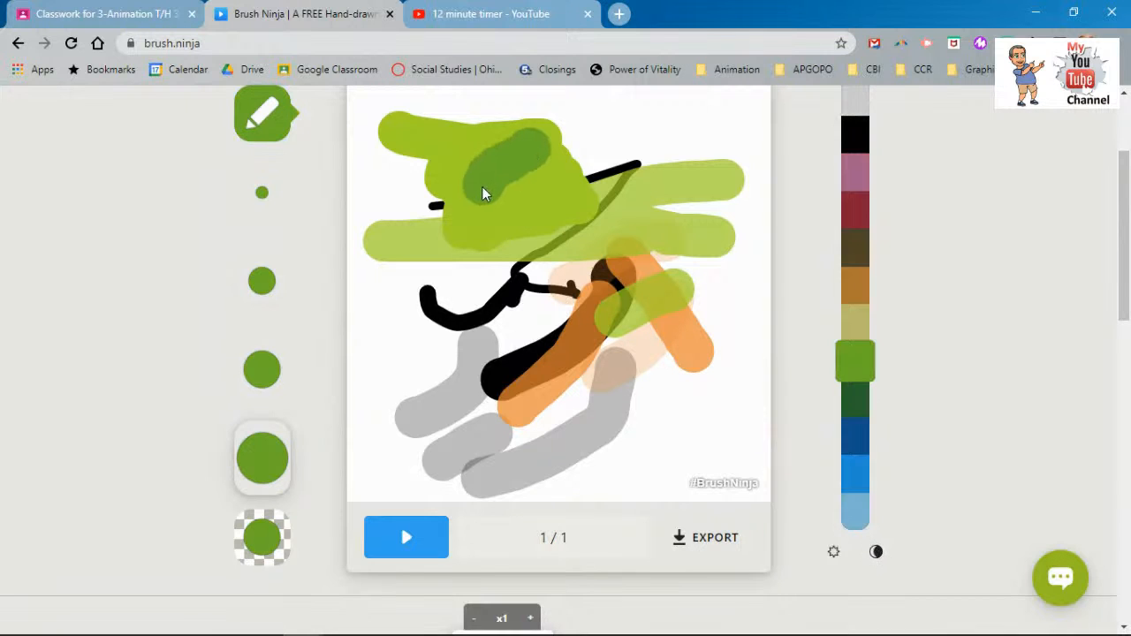
pyautogui.click(876, 551)
pyautogui.moveTo(485, 144); pyautogui.dragTo(508, 188)
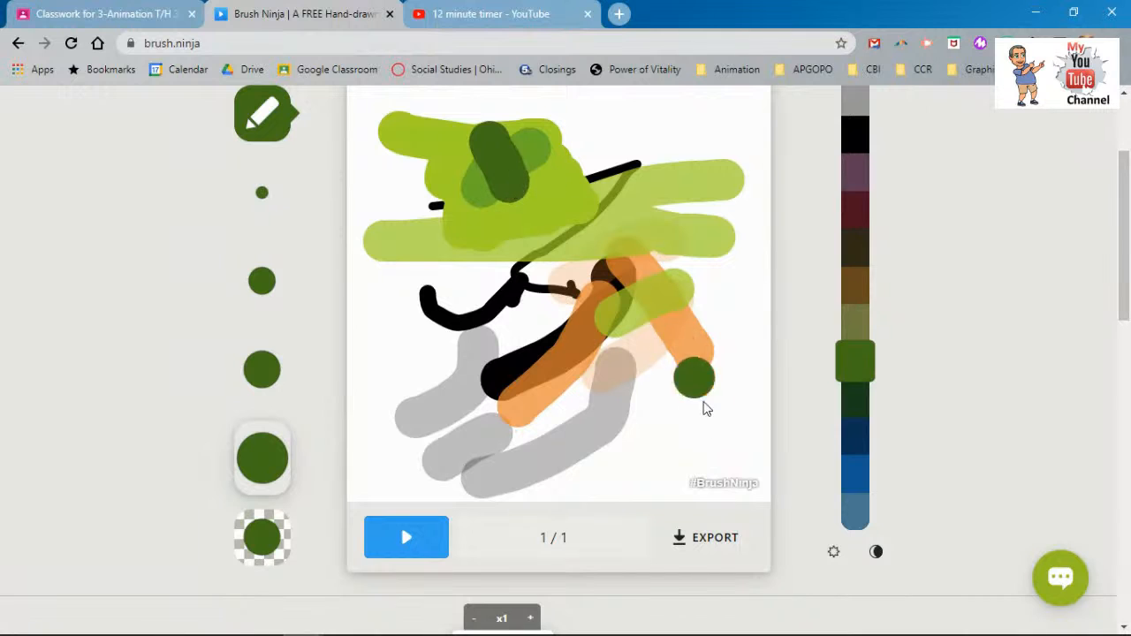
# - Lighten the palette through yellow-green to pale yellow shades
pyautogui.click(834, 552)
pyautogui.click(834, 552)
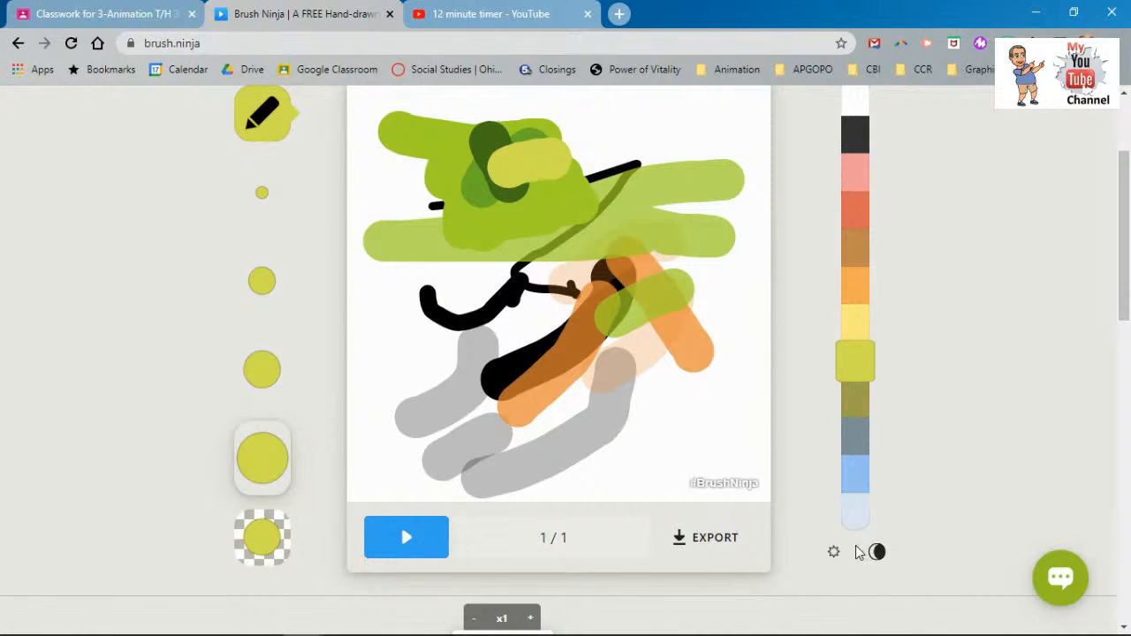
pyautogui.click(834, 552)
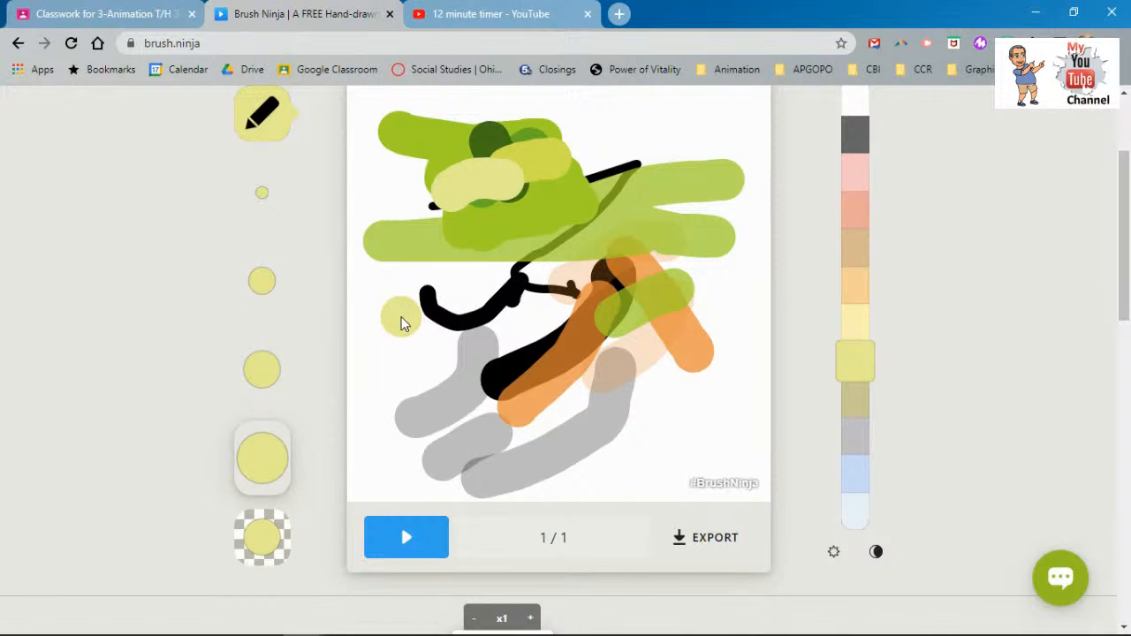
pyautogui.scroll(2, 498, 304)
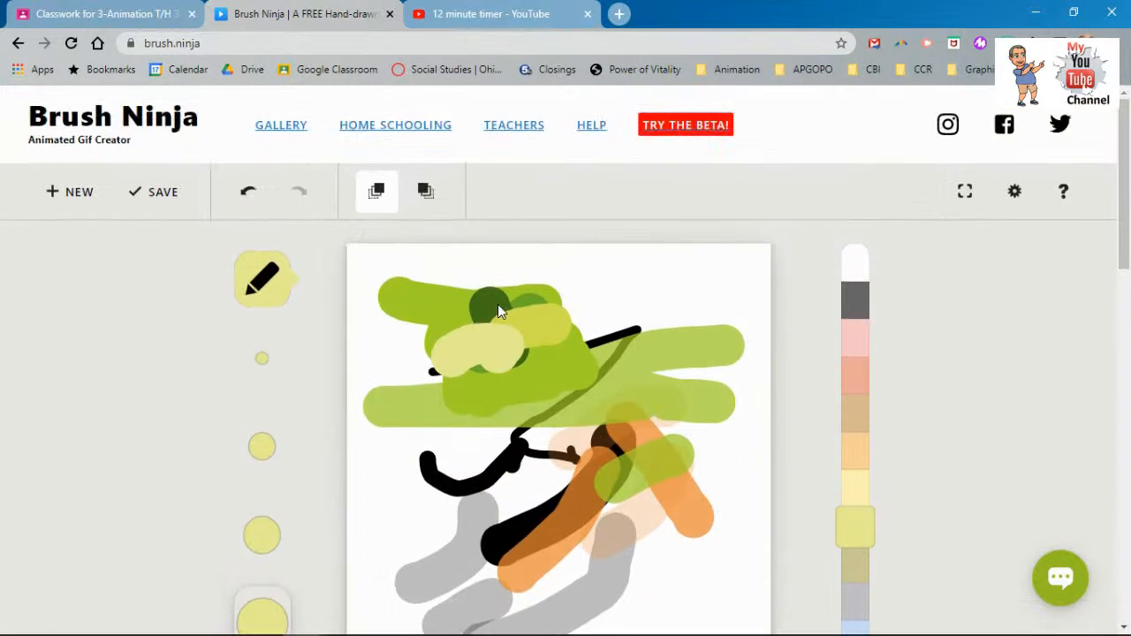
pyautogui.scroll(-1, 498, 304)
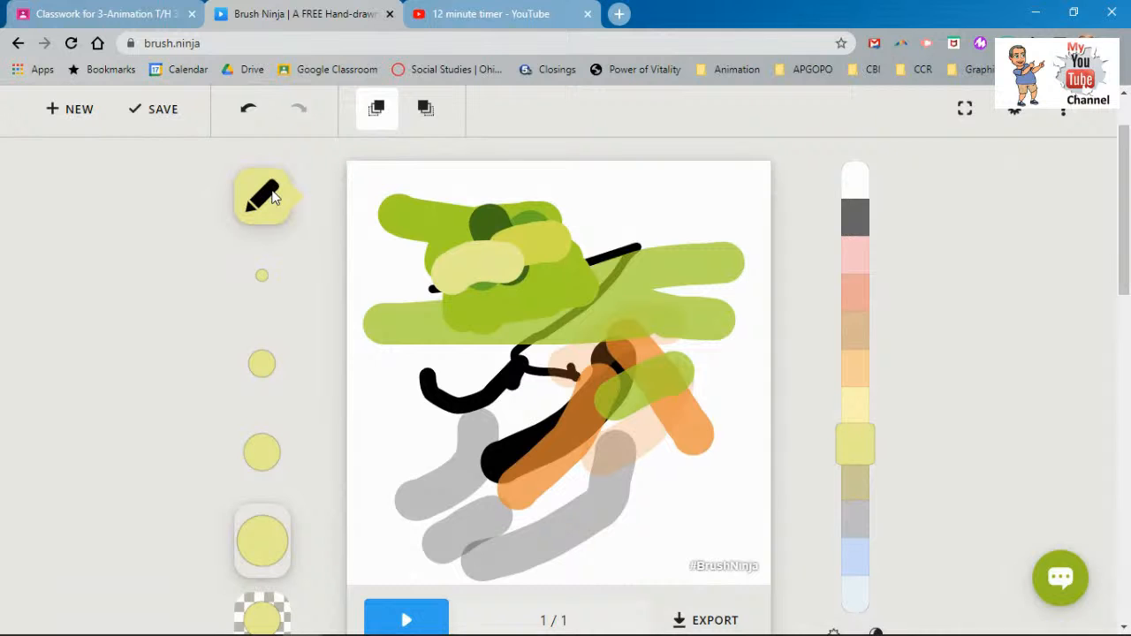
pyautogui.click(272, 198)
# - Add a blank second frame with onion skin off and draw two pale yellow ovals near the top
pyautogui.click(331, 196)
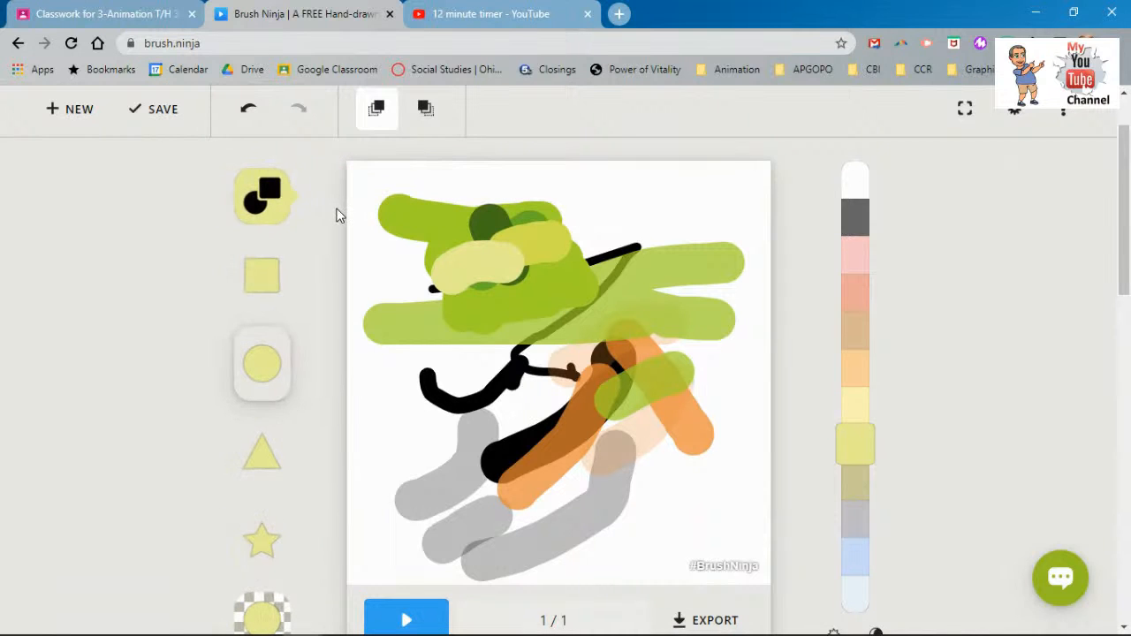
pyautogui.scroll(-3, 509, 407)
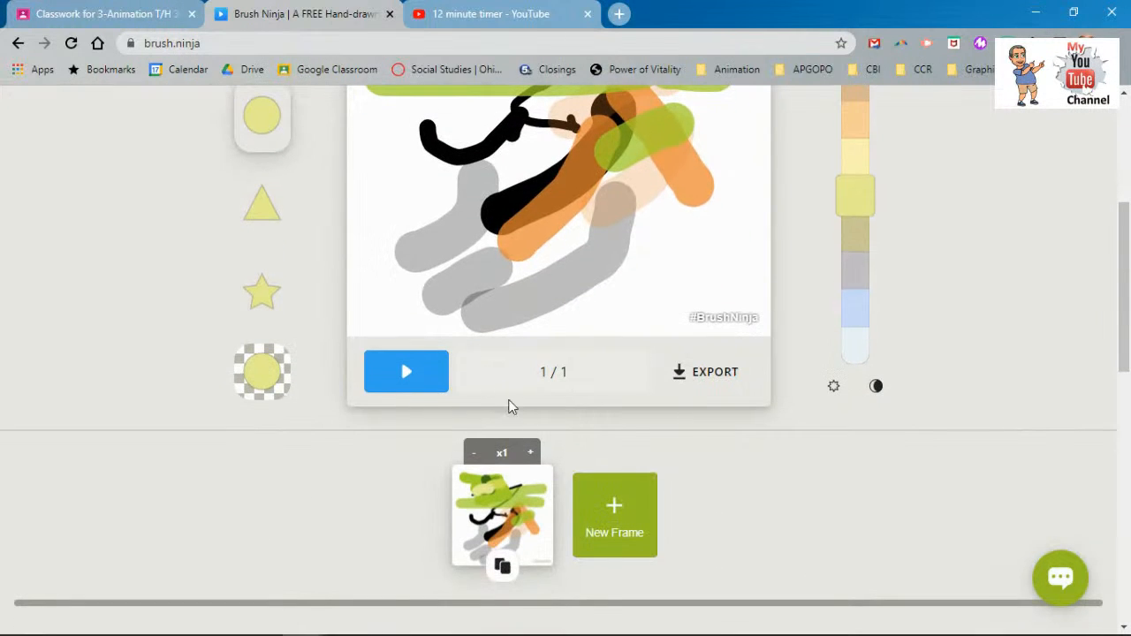
pyautogui.click(614, 515)
pyautogui.scroll(3, 331, 322)
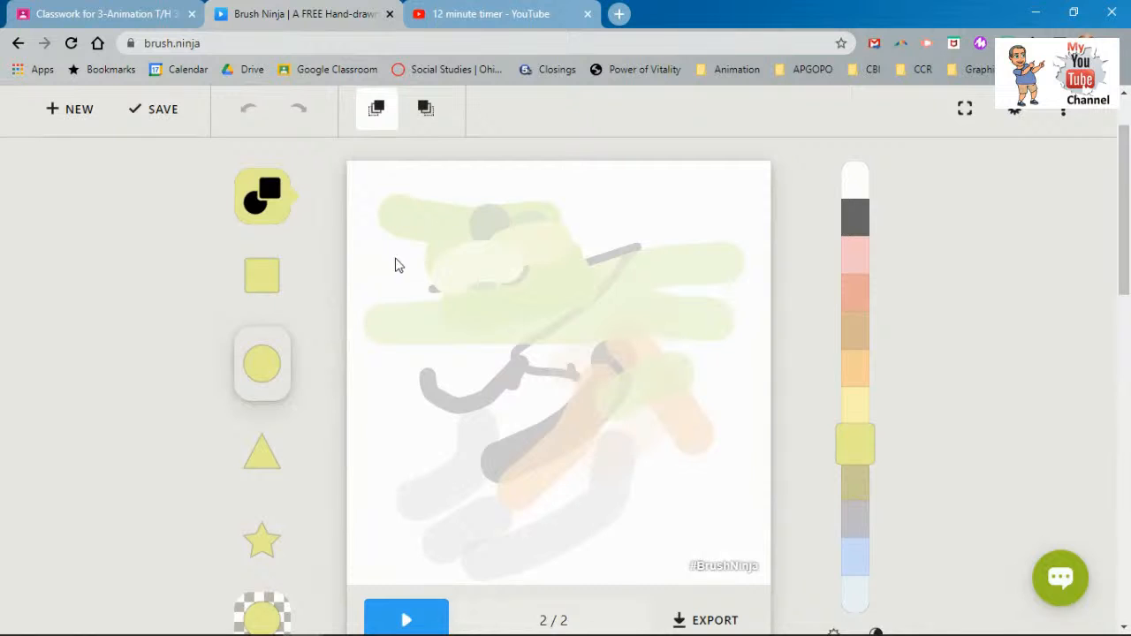
pyautogui.click(425, 109)
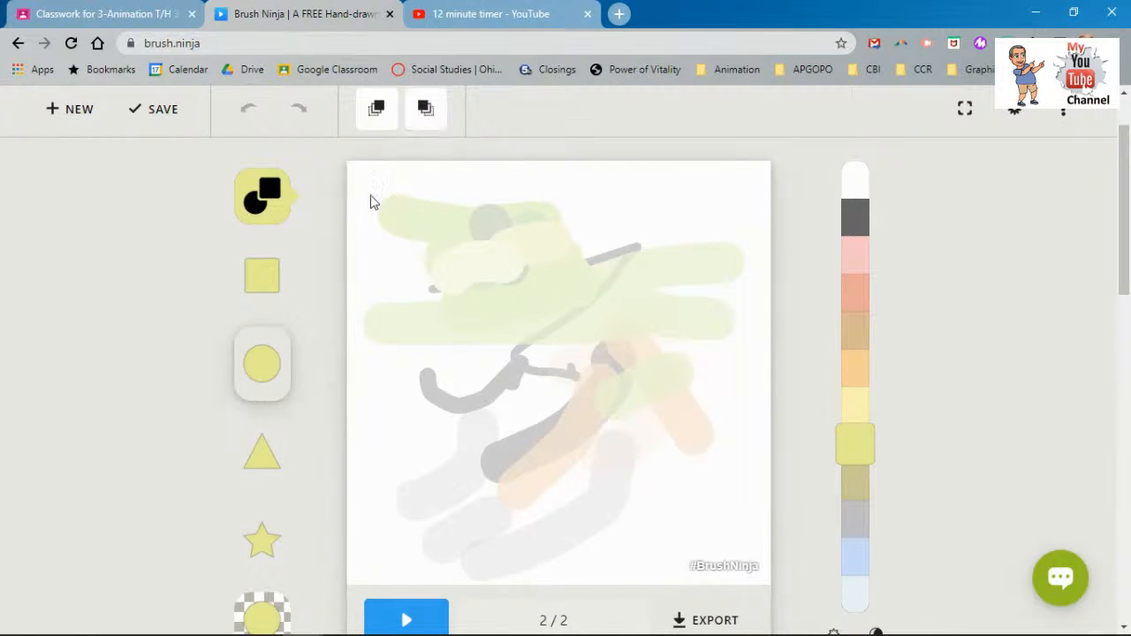
pyautogui.click(384, 113)
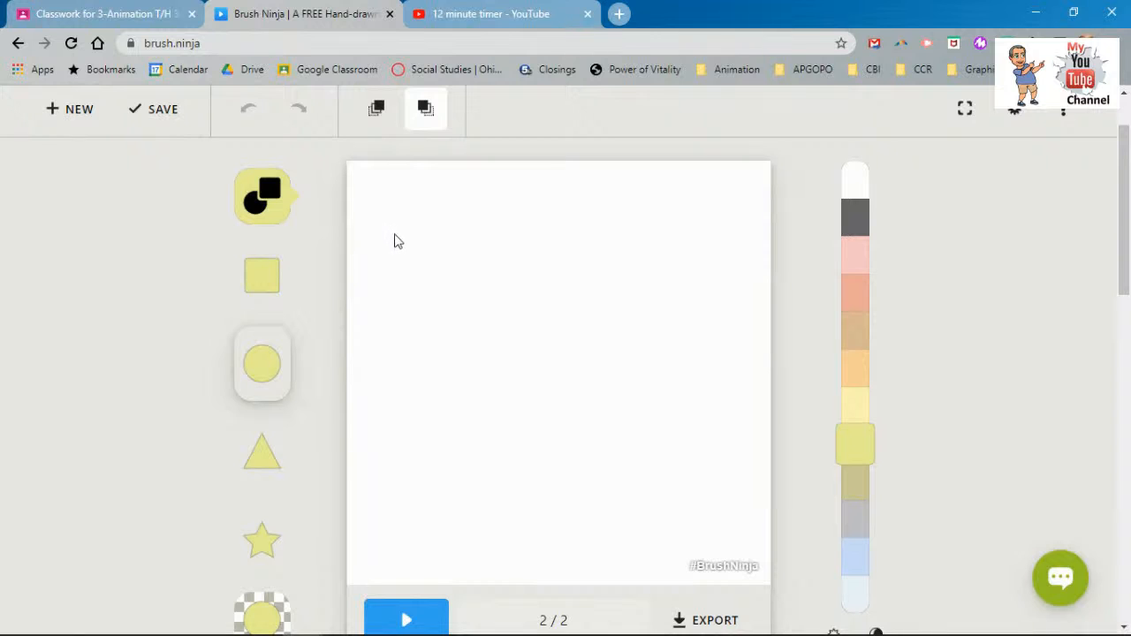
pyautogui.moveTo(393, 229); pyautogui.dragTo(468, 289)
pyautogui.moveTo(523, 229); pyautogui.dragTo(589, 309)
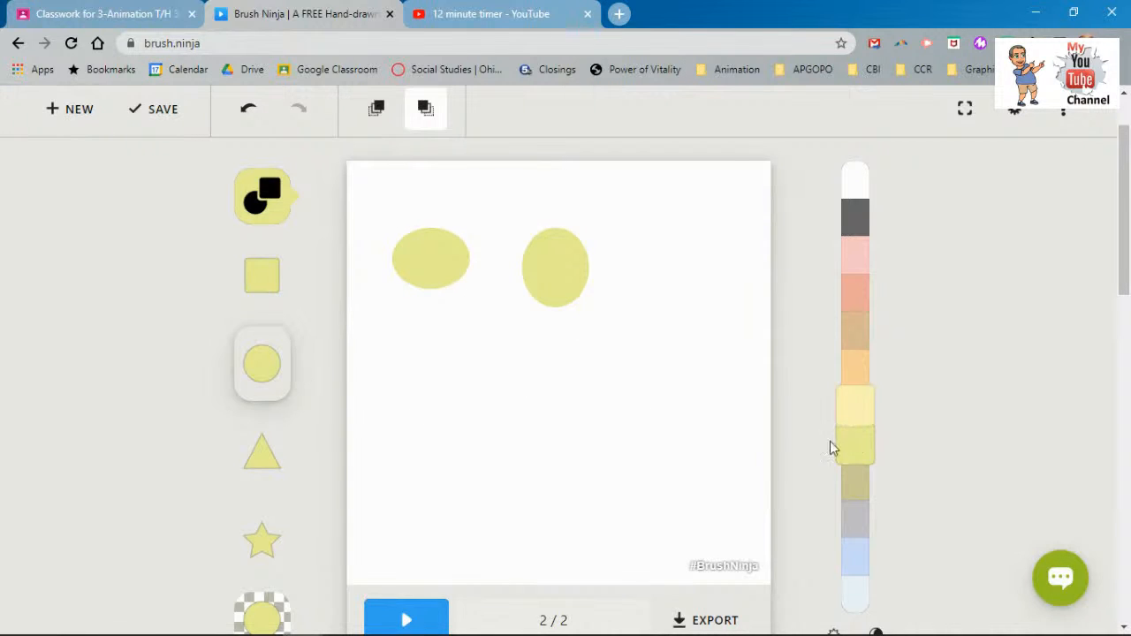
# - Cycle the palette through darker and pastel shades, ending on saturated lime colours
pyautogui.scroll(-2, 792, 452)
pyautogui.scroll(-1, 792, 451)
pyautogui.click(876, 469)
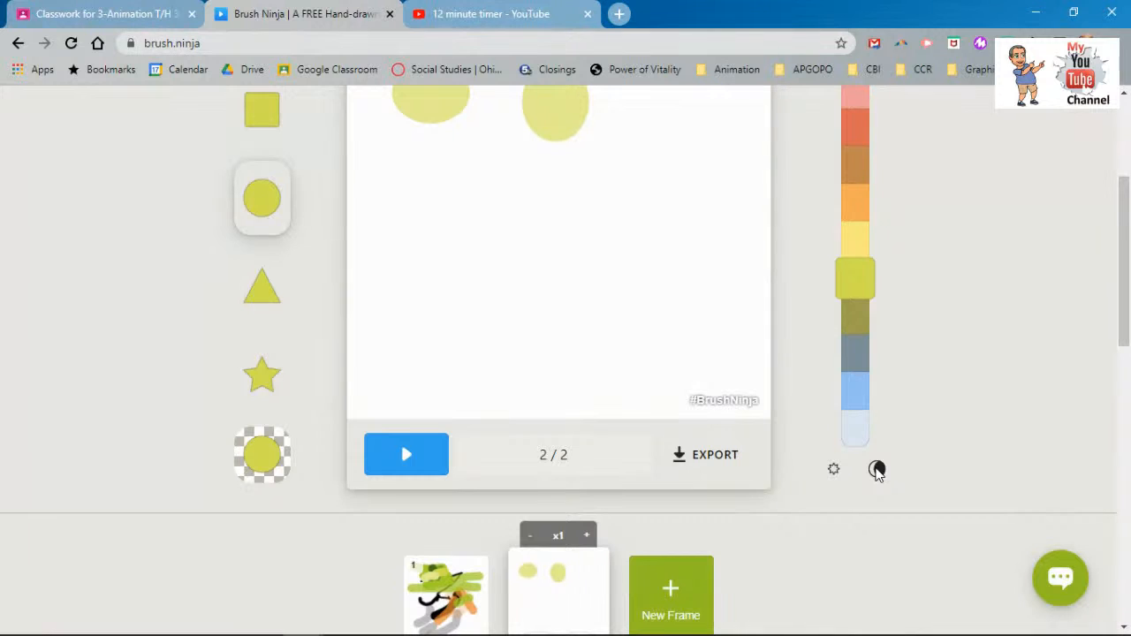
pyautogui.click(876, 469)
pyautogui.click(877, 469)
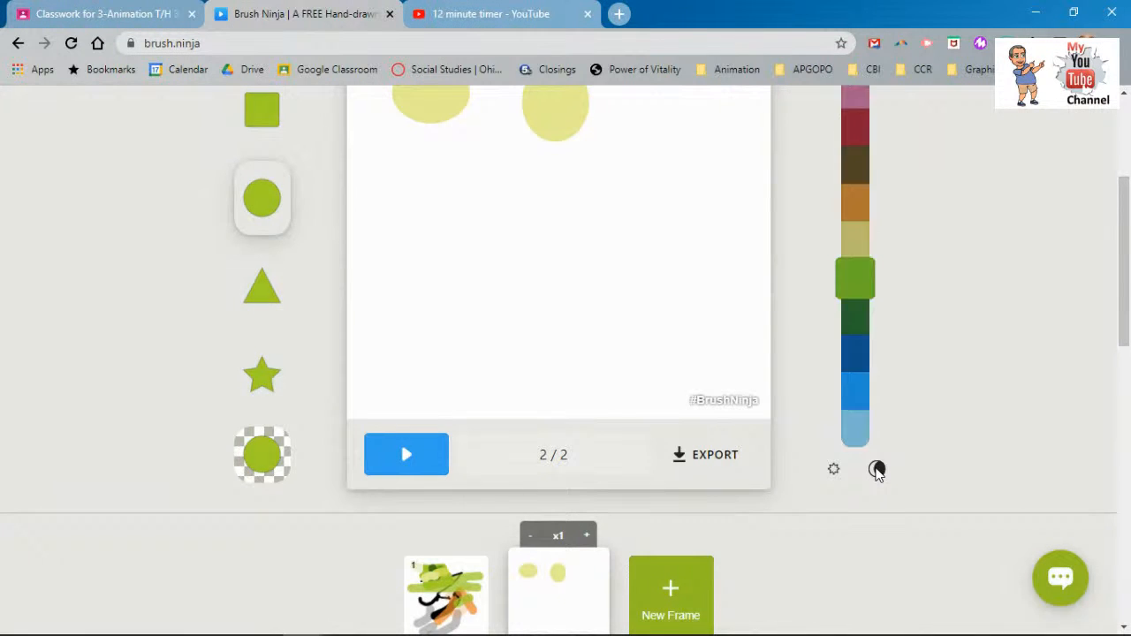
pyautogui.click(834, 470)
pyautogui.click(834, 469)
pyautogui.click(876, 469)
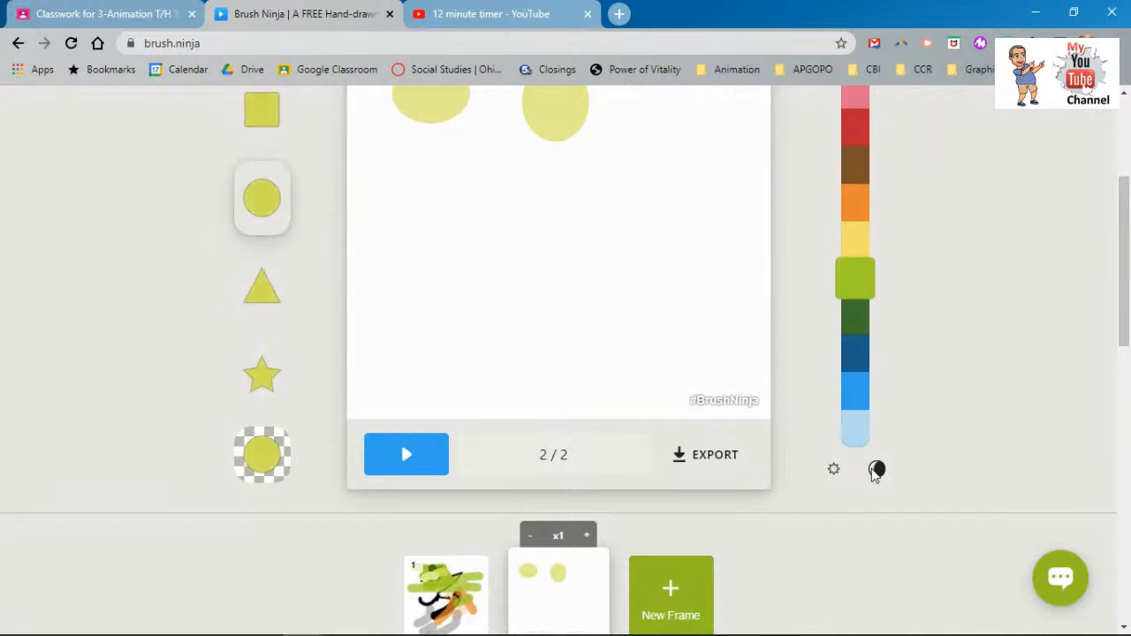
# - Draw solid lime ellipses, a thin vertical oval, a square and a star over it
pyautogui.click(834, 469)
pyautogui.moveTo(638, 281); pyautogui.dragTo(504, 326)
pyautogui.moveTo(475, 207); pyautogui.dragTo(593, 324)
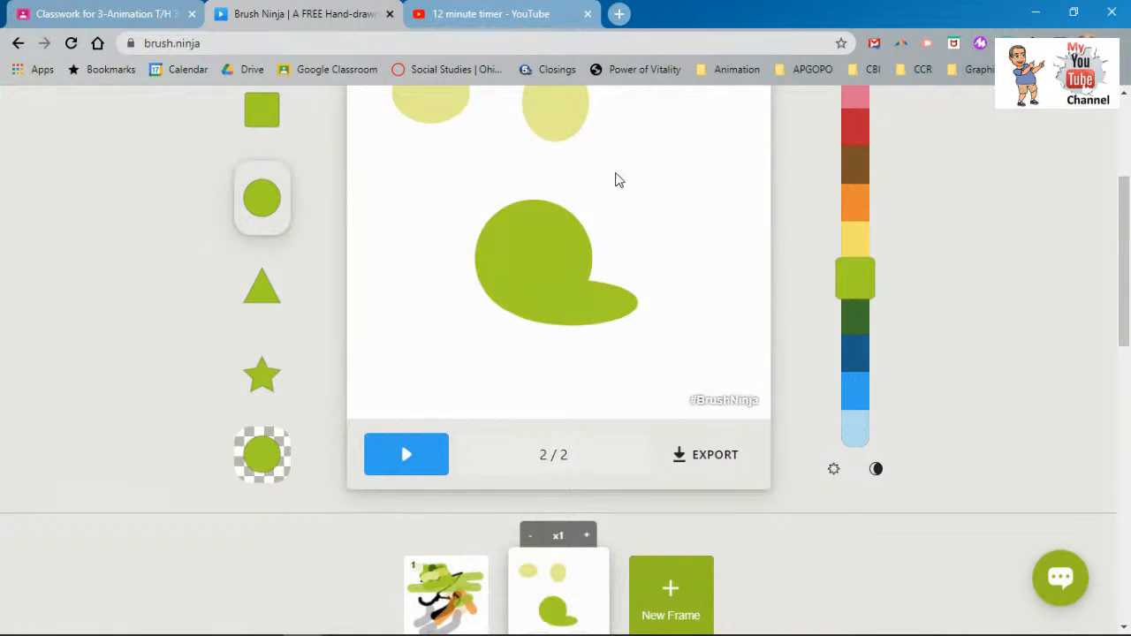
pyautogui.scroll(2, 616, 205)
pyautogui.moveTo(627, 256); pyautogui.dragTo(645, 349)
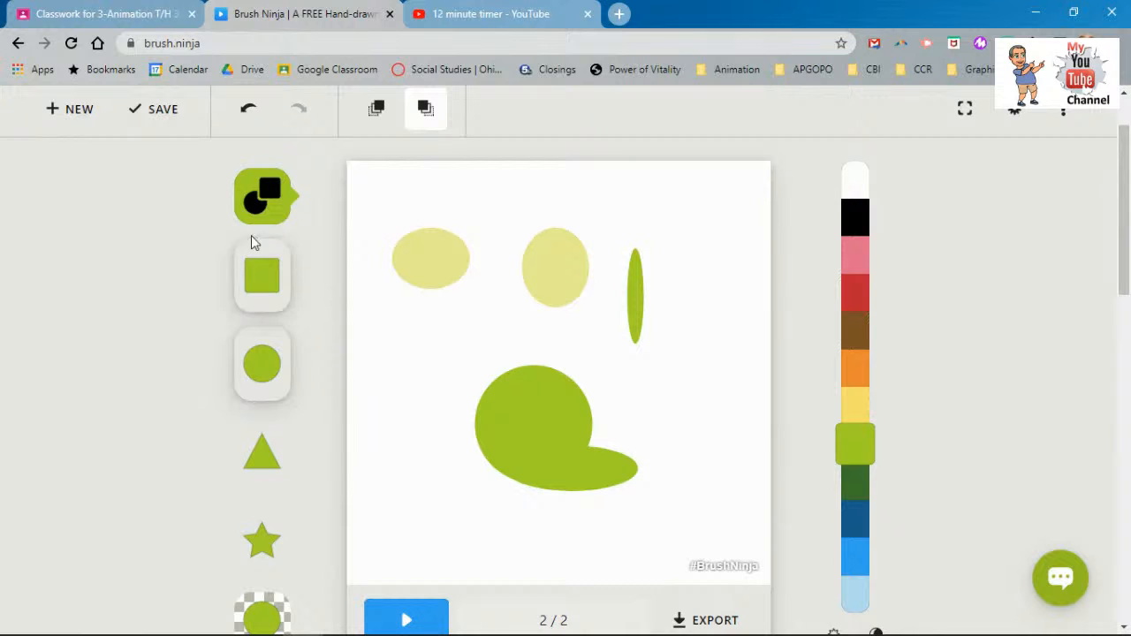
pyautogui.click(262, 276)
pyautogui.moveTo(425, 354); pyautogui.dragTo(495, 443)
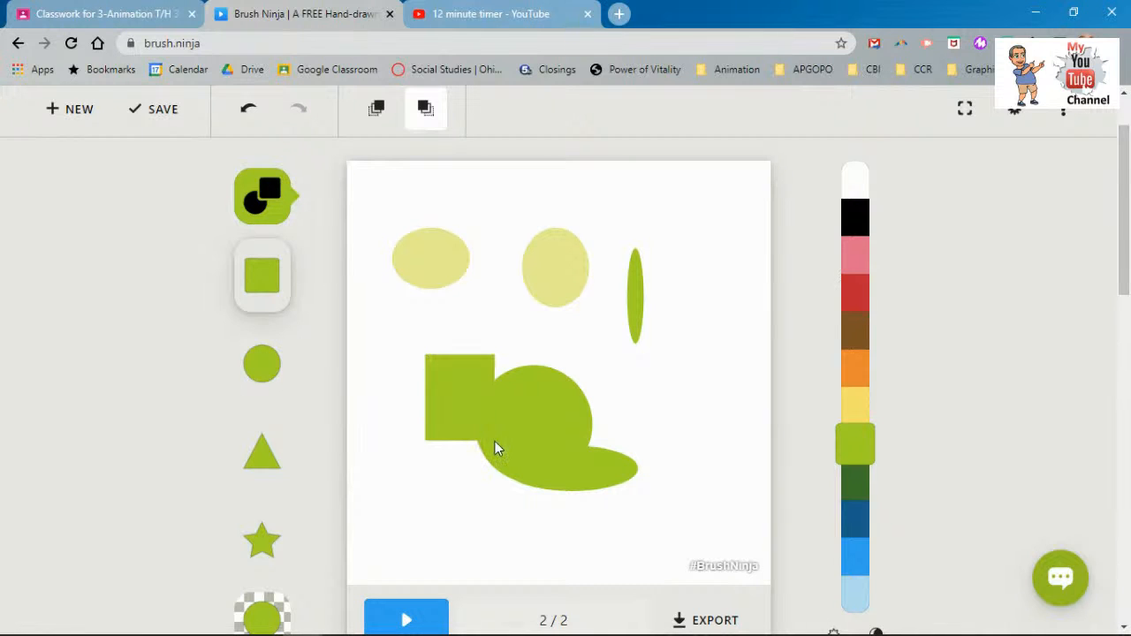
pyautogui.click(262, 540)
pyautogui.moveTo(484, 340); pyautogui.dragTo(592, 442)
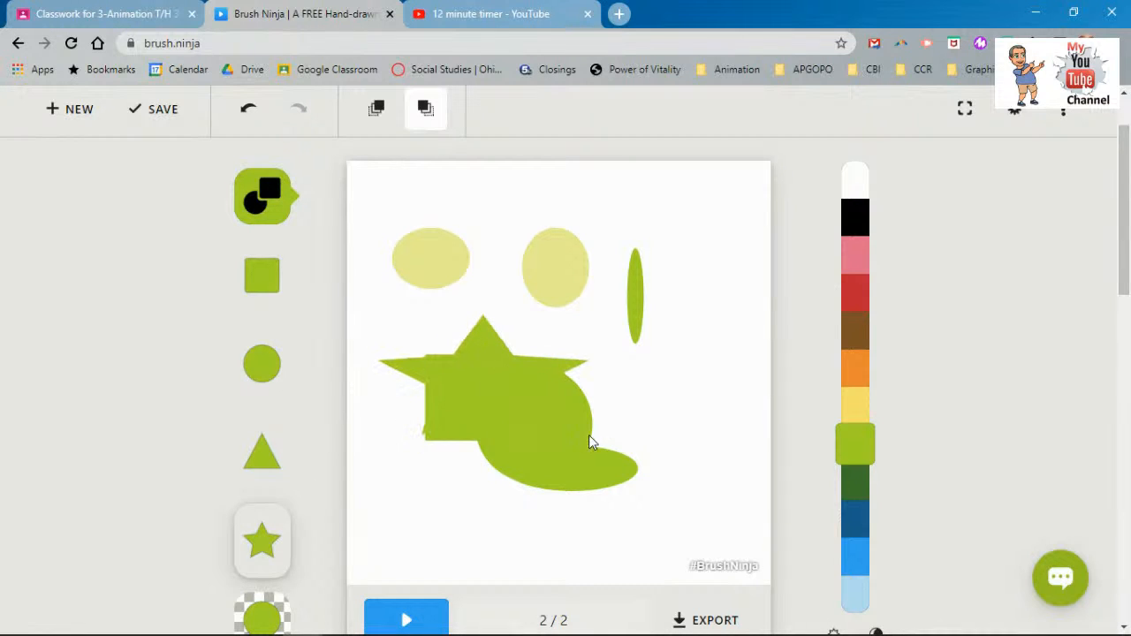
# - With transparency on, draw a translucent triangle plus three pale circles and ellipses
pyautogui.click(256, 463)
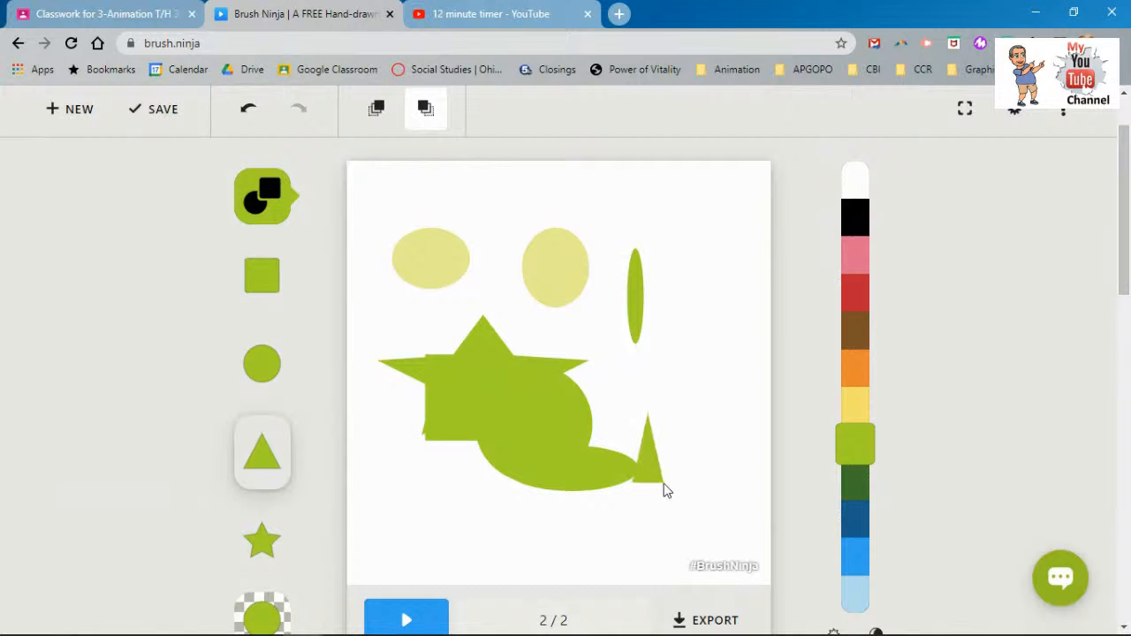
pyautogui.scroll(-2, 273, 495)
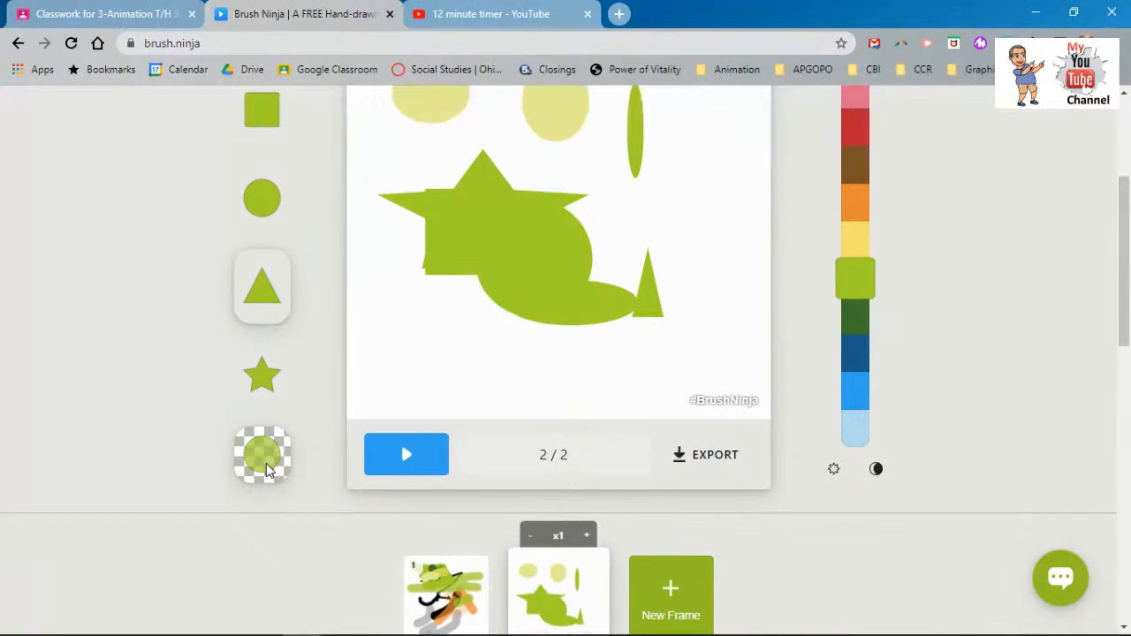
pyautogui.click(266, 463)
pyautogui.moveTo(369, 364); pyautogui.dragTo(488, 269)
pyautogui.click(254, 199)
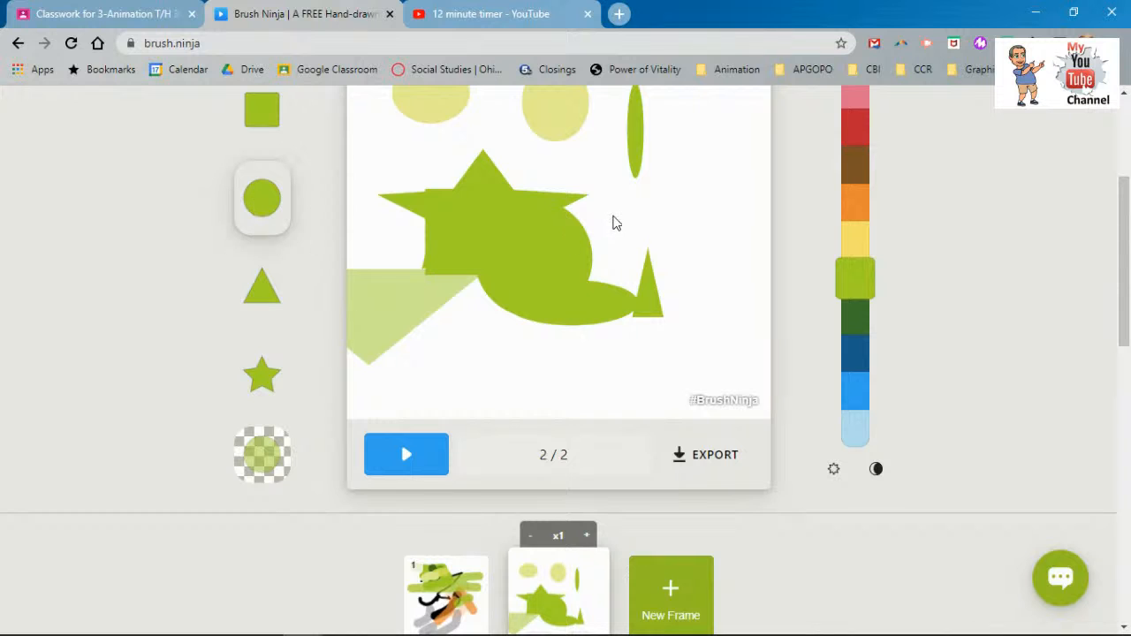
pyautogui.moveTo(611, 218); pyautogui.dragTo(674, 281)
pyautogui.scroll(2, 283, 398)
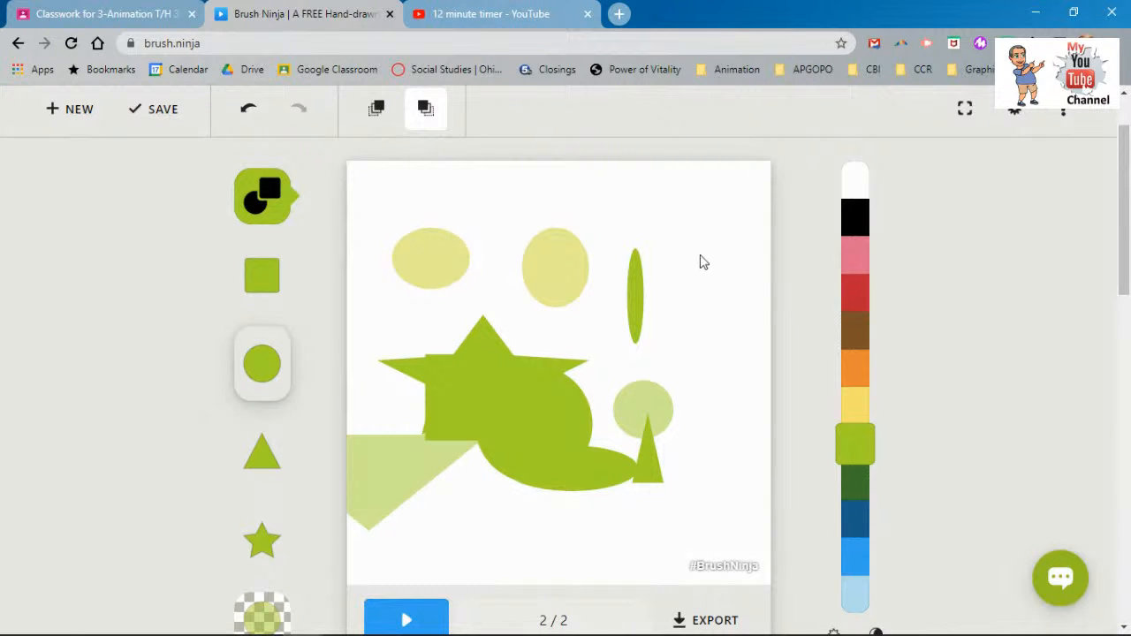
pyautogui.moveTo(654, 228)
pyautogui.mouseDown()
pyautogui.moveTo(684, 268)
pyautogui.moveTo(712, 404)
pyautogui.moveTo(762, 313)
pyautogui.moveTo(748, 383)
pyautogui.moveTo(747, 345)
pyautogui.mouseUp()
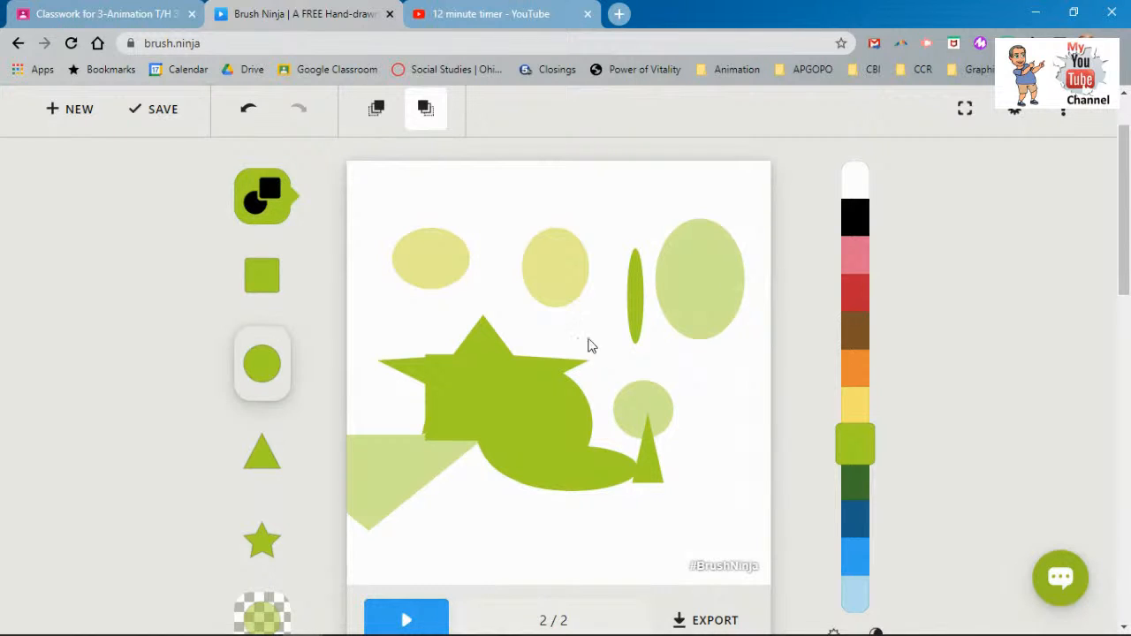
pyautogui.moveTo(491, 191); pyautogui.dragTo(613, 287)
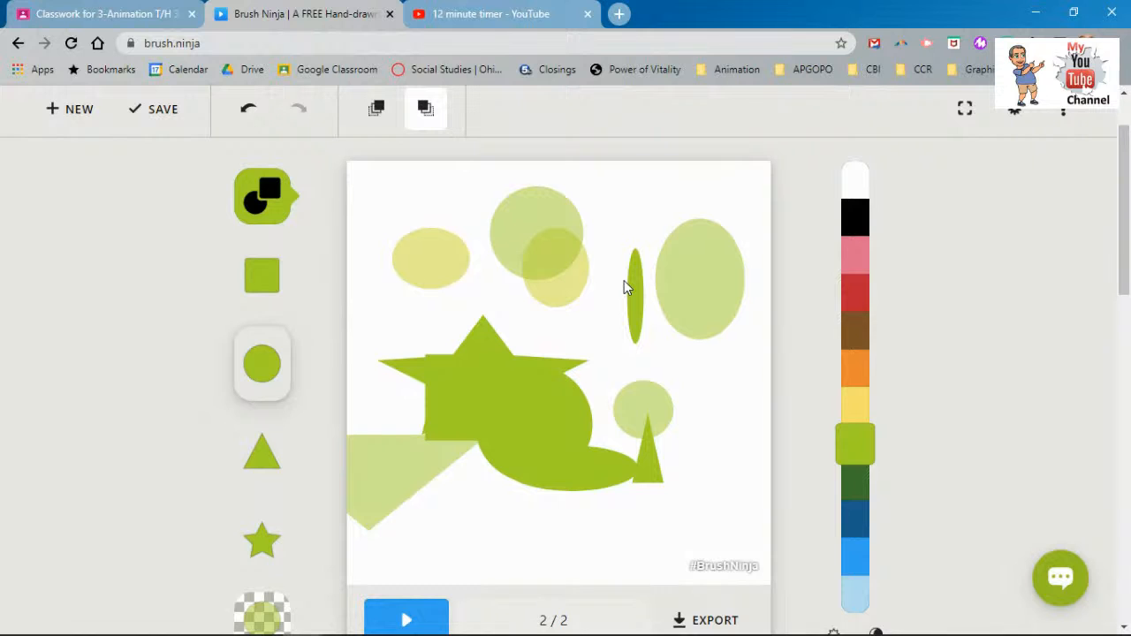
# - Draw two pale rectangles, one in the middle and one at the right
pyautogui.click(281, 269)
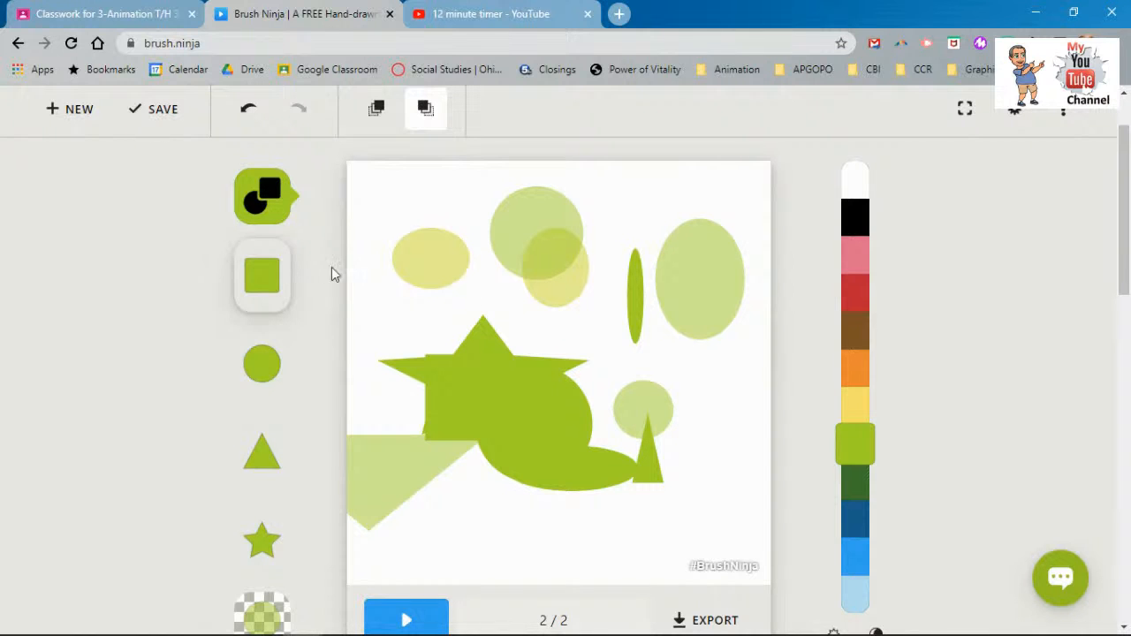
pyautogui.moveTo(521, 315); pyautogui.dragTo(567, 375)
pyautogui.moveTo(607, 344); pyautogui.dragTo(767, 444)
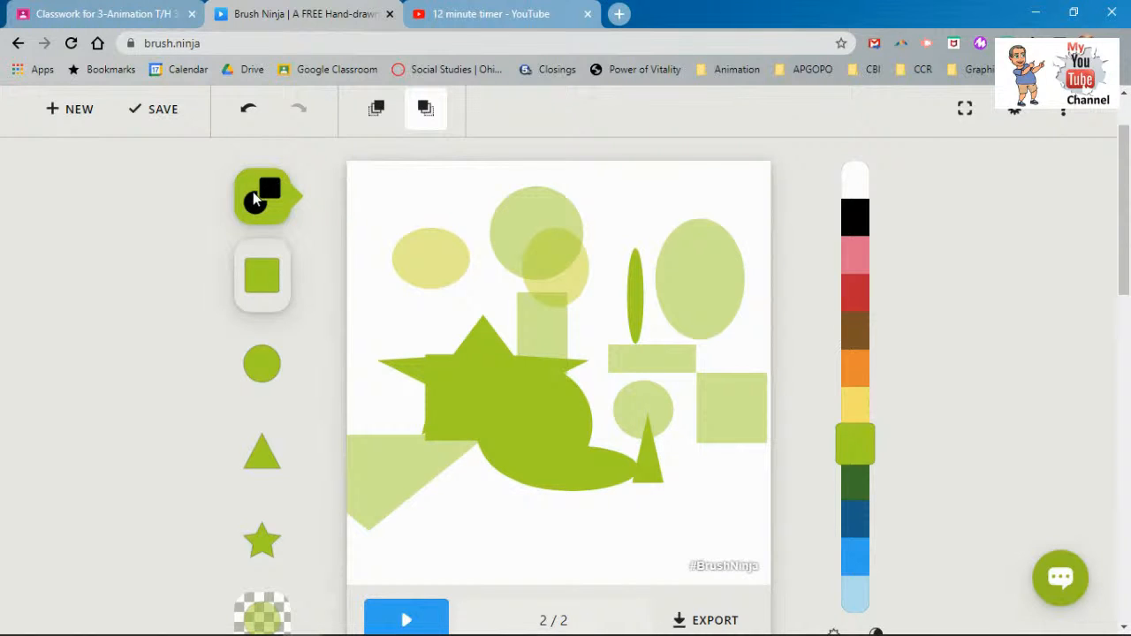
pyautogui.click(253, 192)
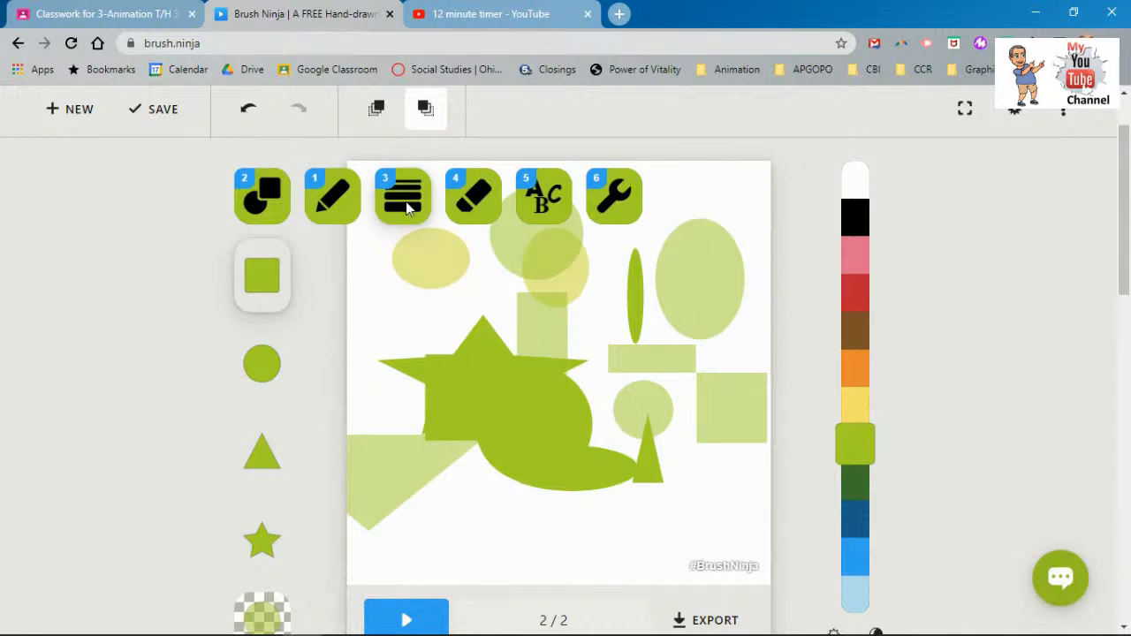
# - Draw four thick translucent lime lines across the shapes with the line tool
pyautogui.click(407, 206)
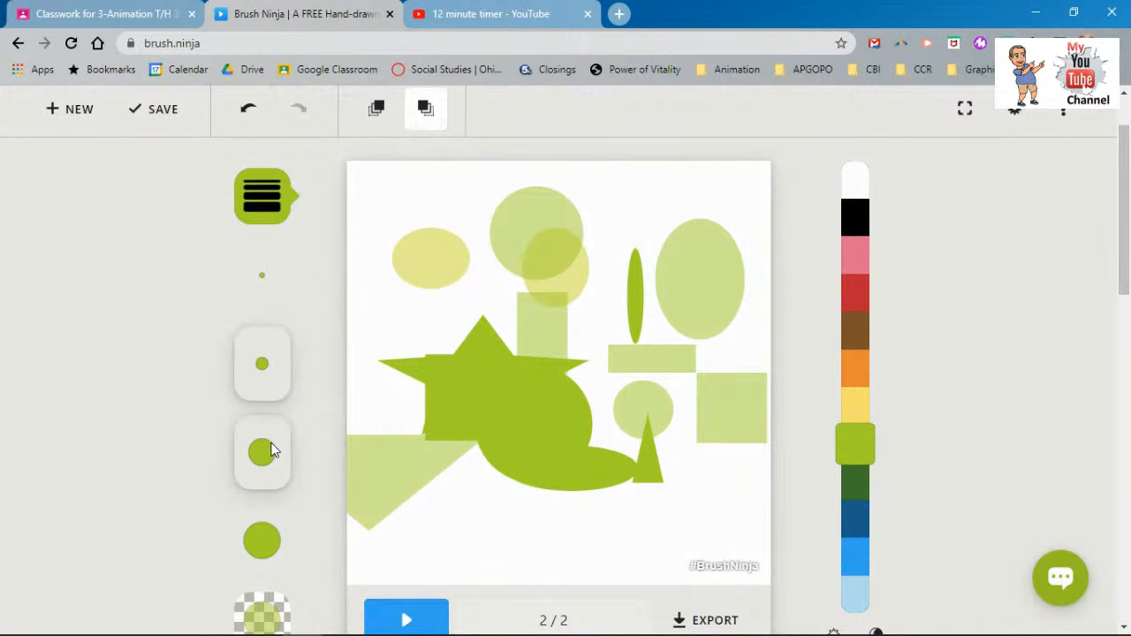
pyautogui.moveTo(376, 311)
pyautogui.mouseDown()
pyautogui.moveTo(487, 318)
pyautogui.moveTo(515, 271)
pyautogui.moveTo(642, 337)
pyautogui.moveTo(707, 248)
pyautogui.mouseUp()
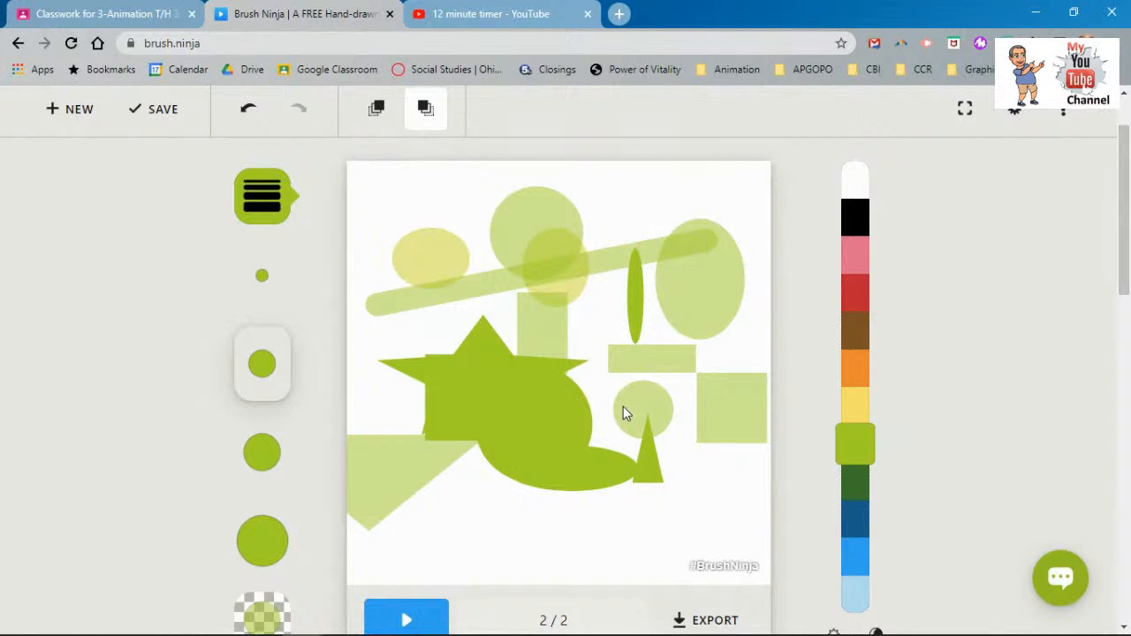
pyautogui.moveTo(628, 401)
pyautogui.mouseDown()
pyautogui.moveTo(679, 412)
pyautogui.moveTo(690, 429)
pyautogui.moveTo(694, 399)
pyautogui.mouseUp()
pyautogui.moveTo(617, 505)
pyautogui.mouseDown()
pyautogui.moveTo(748, 527)
pyautogui.moveTo(434, 518)
pyautogui.moveTo(664, 540)
pyautogui.moveTo(734, 508)
pyautogui.moveTo(704, 557)
pyautogui.moveTo(616, 581)
pyautogui.moveTo(525, 548)
pyautogui.moveTo(514, 453)
pyautogui.moveTo(618, 387)
pyautogui.mouseUp()
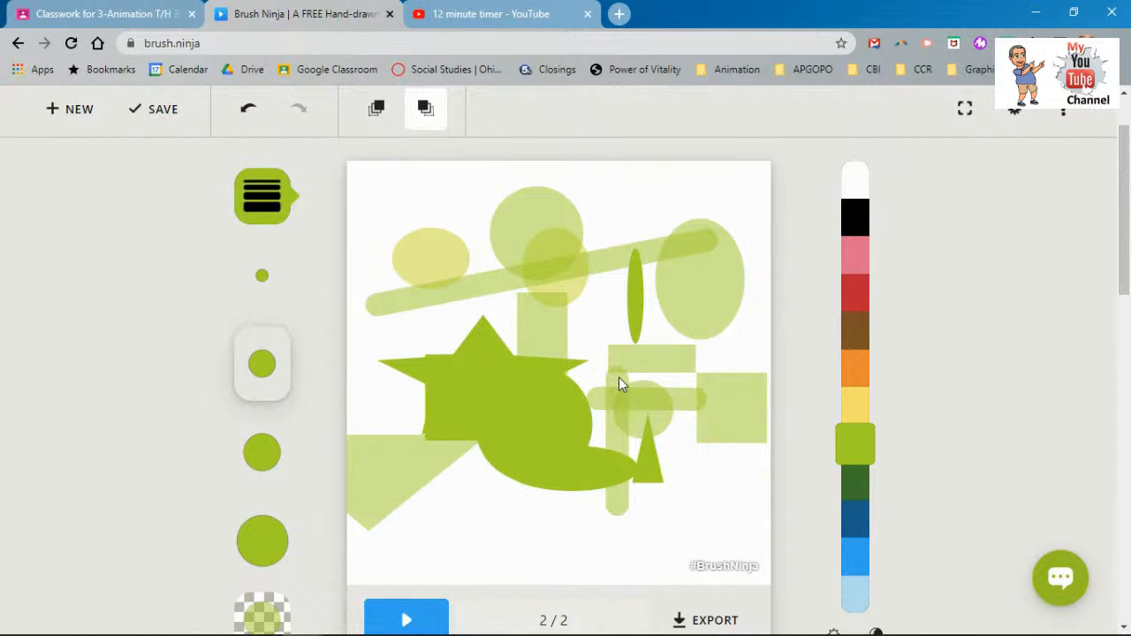
pyautogui.moveTo(625, 339)
pyautogui.mouseDown()
pyautogui.moveTo(695, 396)
pyautogui.moveTo(744, 389)
pyautogui.moveTo(755, 488)
pyautogui.moveTo(515, 522)
pyautogui.moveTo(371, 377)
pyautogui.mouseUp()
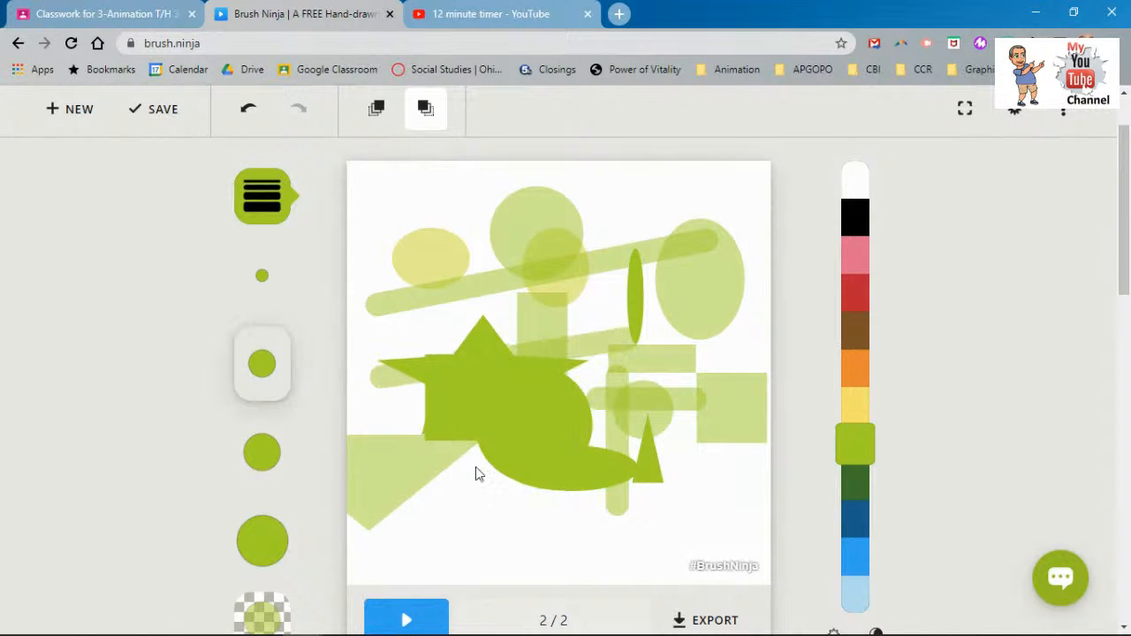
pyautogui.click(257, 188)
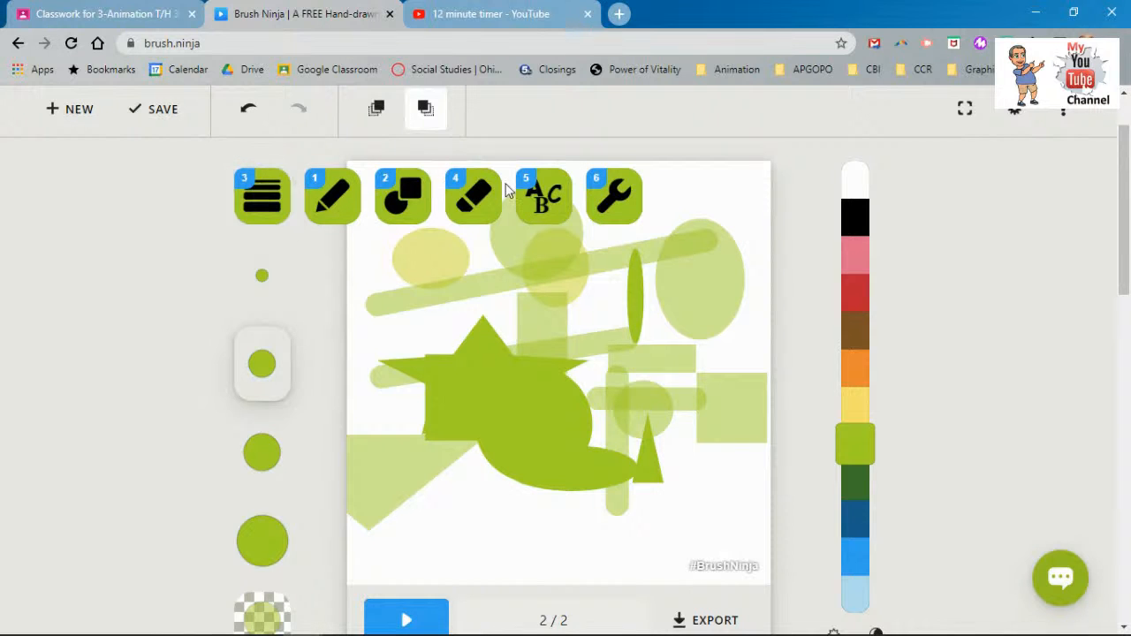
# - Erase part of the yellow ellipse, then cut an S-shaped gap through the star with a larger, fully opaque eraser
pyautogui.click(471, 219)
pyautogui.moveTo(447, 305)
pyautogui.mouseDown()
pyautogui.moveTo(489, 268)
pyautogui.moveTo(461, 260)
pyautogui.mouseUp()
pyautogui.click(265, 468)
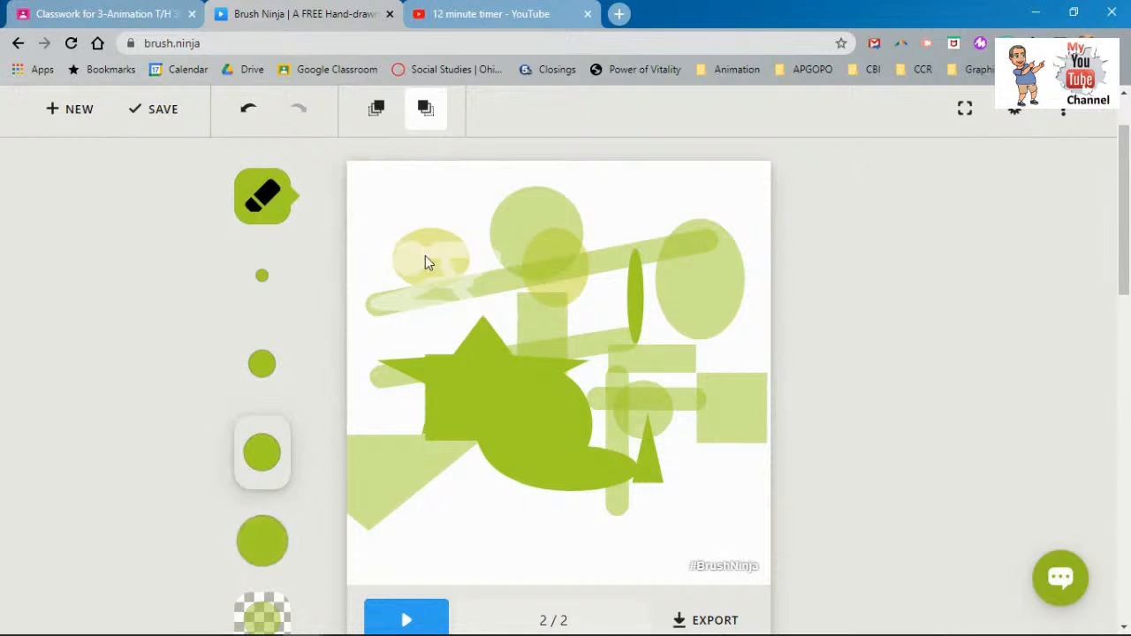
pyautogui.click(250, 613)
pyautogui.click(250, 614)
pyautogui.moveTo(430, 360); pyautogui.dragTo(563, 442)
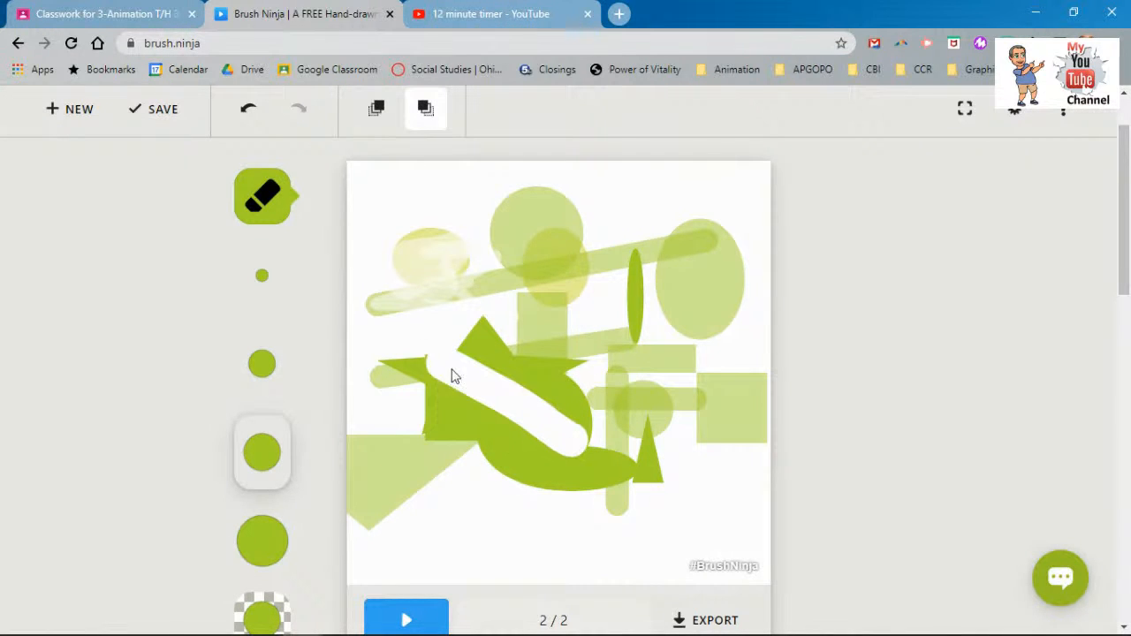
pyautogui.click(264, 203)
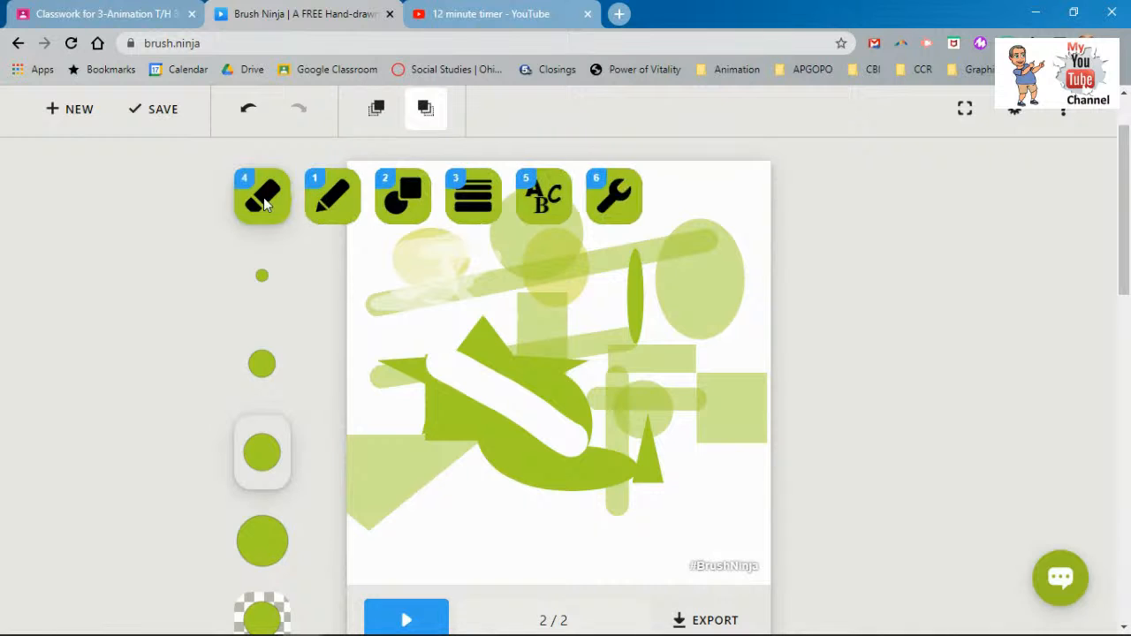
pyautogui.click(545, 194)
# - Create a text label reading 'hello'
pyautogui.click(492, 458)
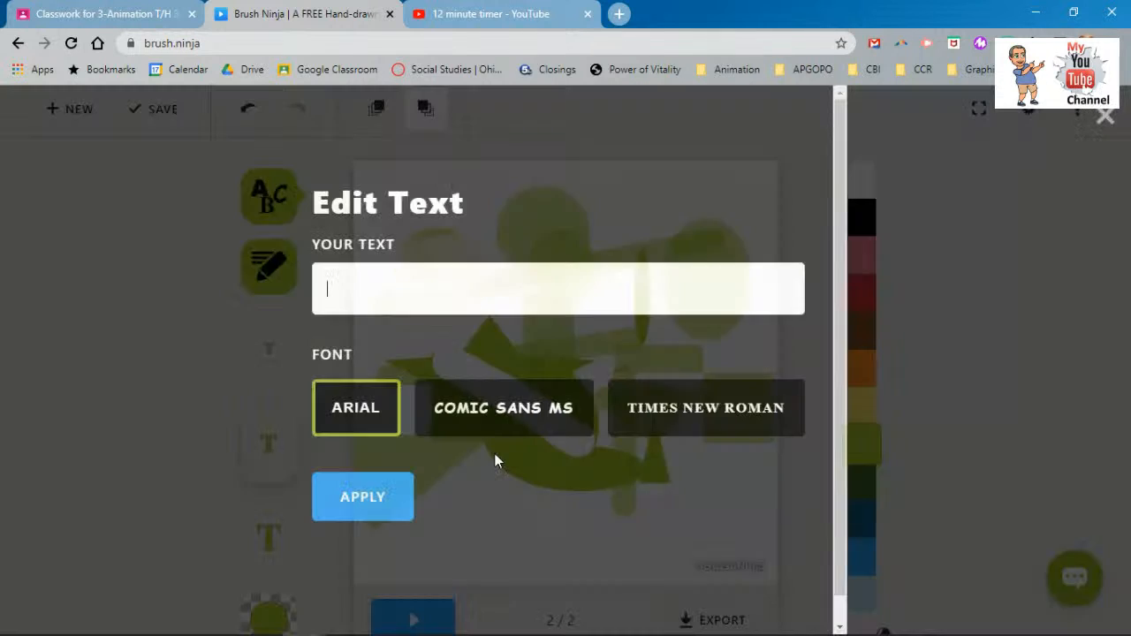
pyautogui.write('hellp')
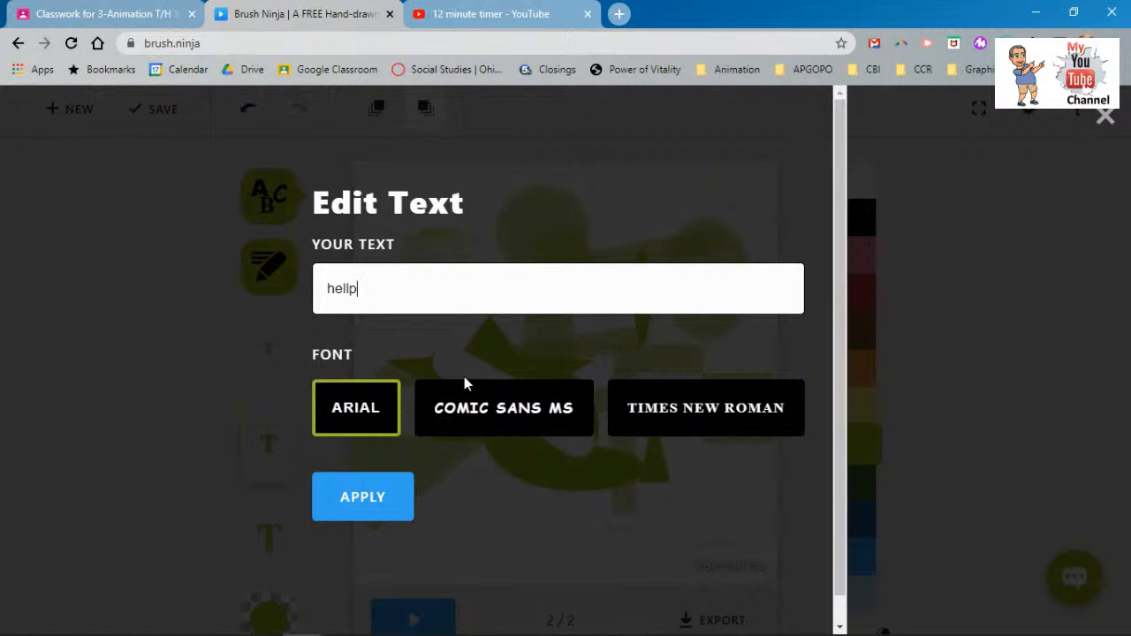
pyautogui.press('BackSpace')
pyautogui.write('o')
pyautogui.click(339, 517)
# - Stamp five 'hello' labels, two near the top and three along the bottom
pyautogui.moveTo(346, 378); pyautogui.dragTo(468, 195)
pyautogui.click(468, 195)
pyautogui.click(434, 227)
pyautogui.click(484, 528)
pyautogui.click(598, 530)
pyautogui.click(671, 520)
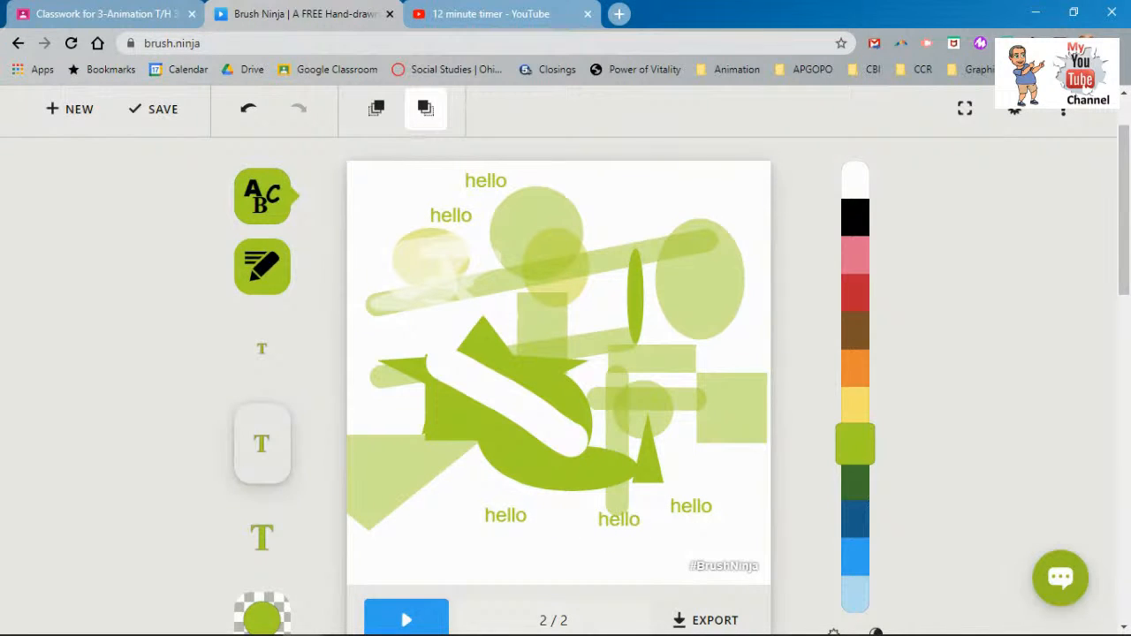
pyautogui.click(262, 194)
pyautogui.click(627, 194)
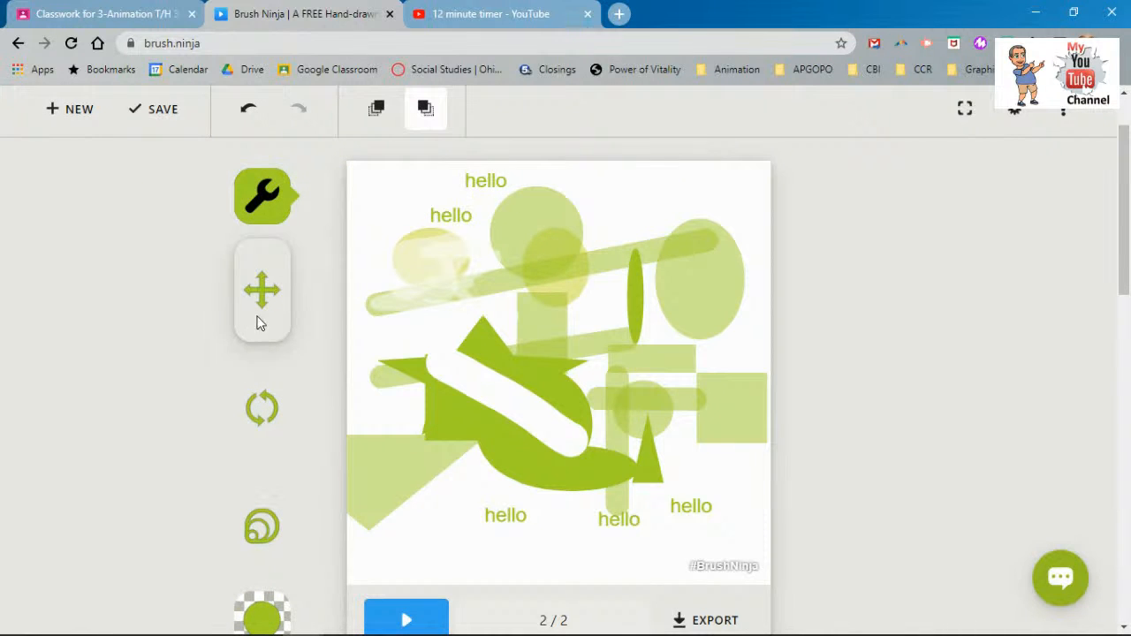
# - Shift, slightly shrink and rotate the whole drawing clockwise so the hello labels run sideways
pyautogui.moveTo(534, 227)
pyautogui.mouseDown()
pyautogui.moveTo(507, 220)
pyautogui.moveTo(550, 349)
pyautogui.moveTo(535, 454)
pyautogui.moveTo(517, 233)
pyautogui.mouseUp()
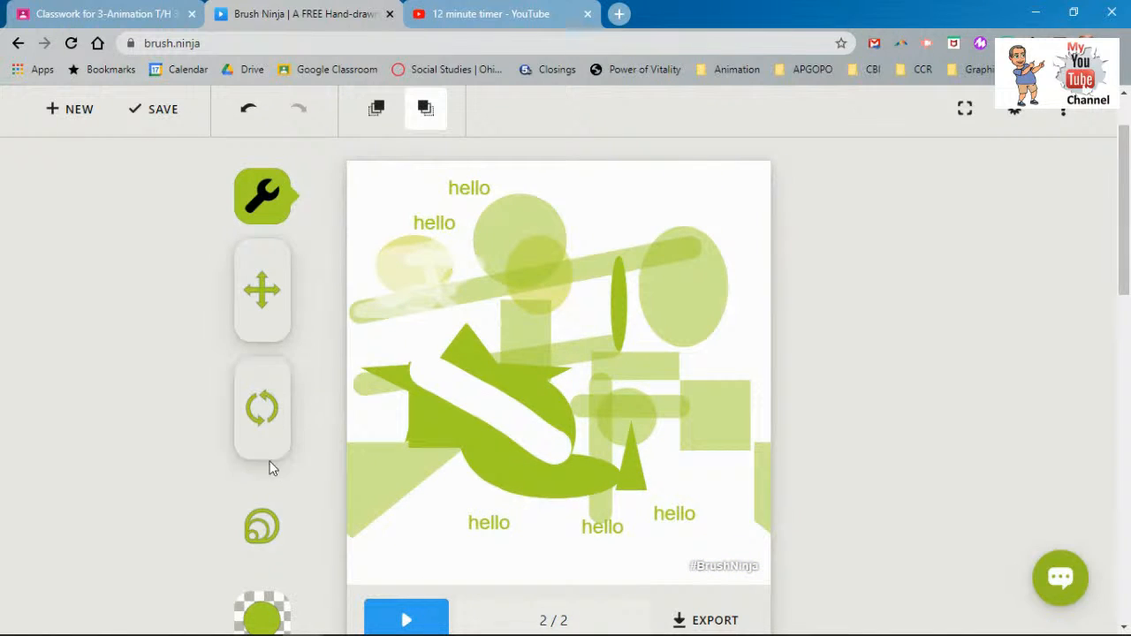
pyautogui.click(264, 521)
pyautogui.moveTo(501, 240)
pyautogui.mouseDown()
pyautogui.moveTo(558, 292)
pyautogui.moveTo(507, 230)
pyautogui.moveTo(457, 230)
pyautogui.moveTo(488, 255)
pyautogui.mouseUp()
pyautogui.click(265, 407)
pyautogui.moveTo(530, 380)
pyautogui.mouseDown()
pyautogui.moveTo(633, 371)
pyautogui.moveTo(630, 303)
pyautogui.mouseUp()
pyautogui.moveTo(642, 296); pyautogui.dragTo(651, 309)
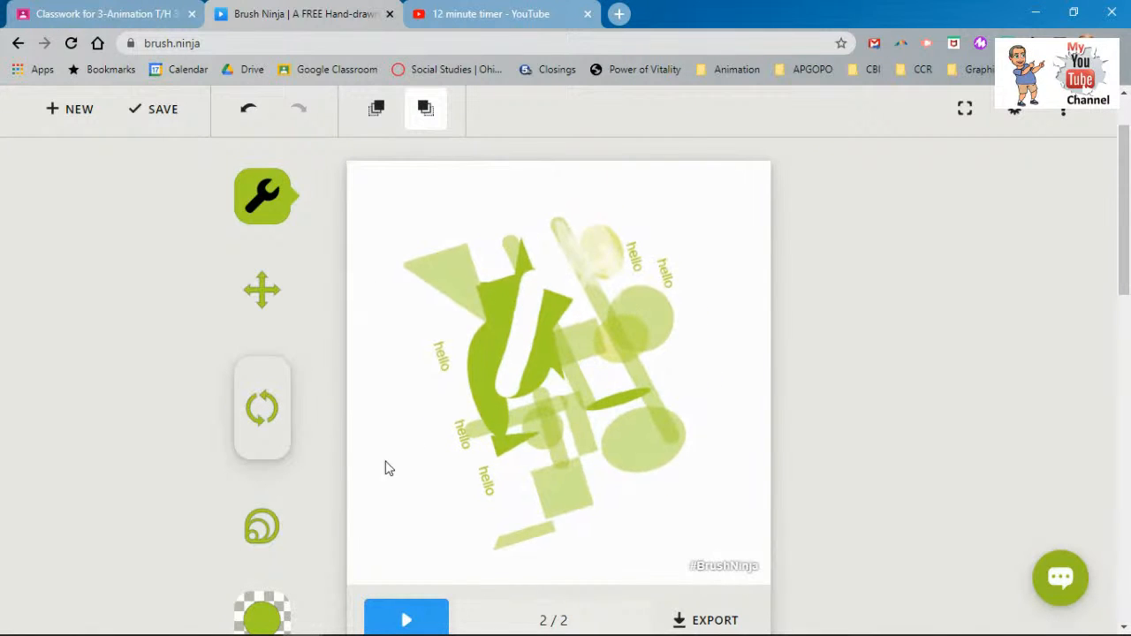
pyautogui.click(248, 199)
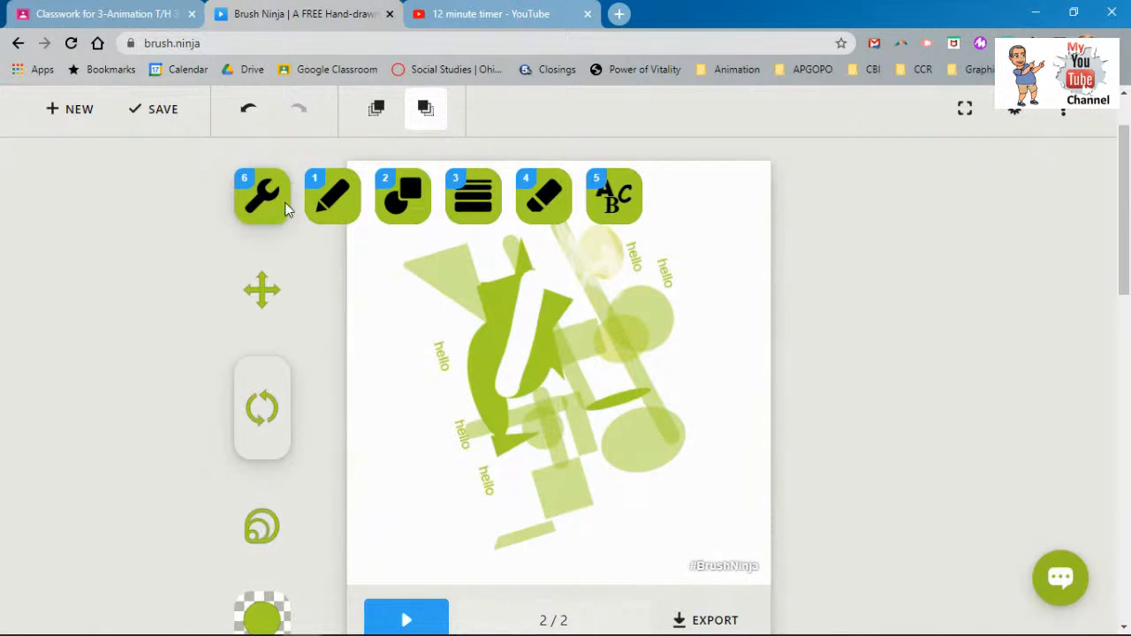
pyautogui.click(349, 216)
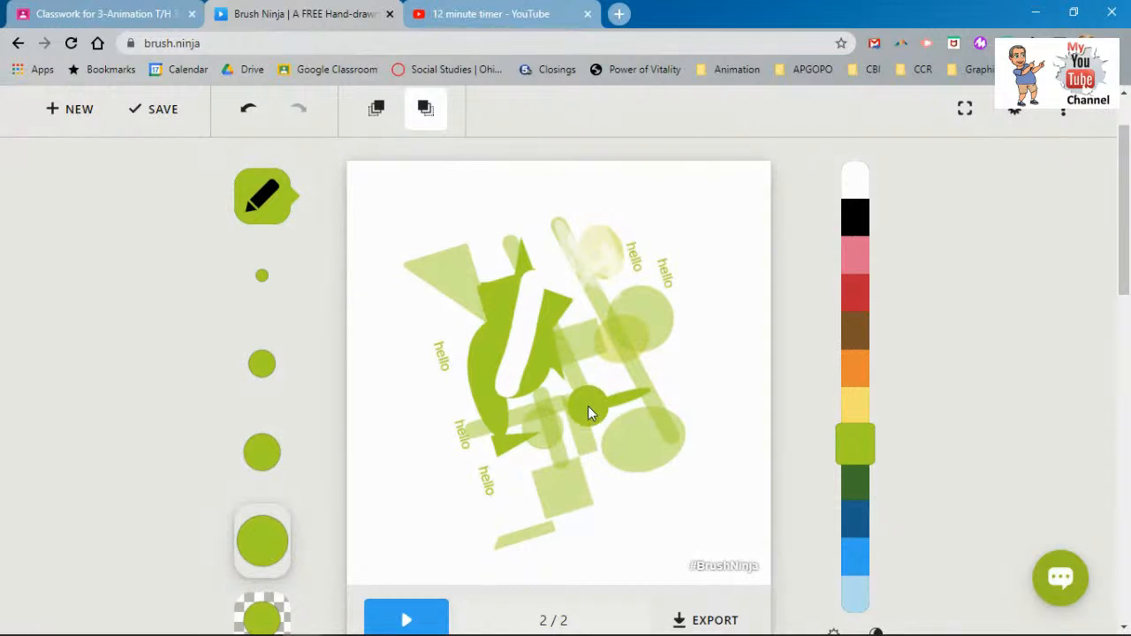
pyautogui.scroll(-1, 567, 409)
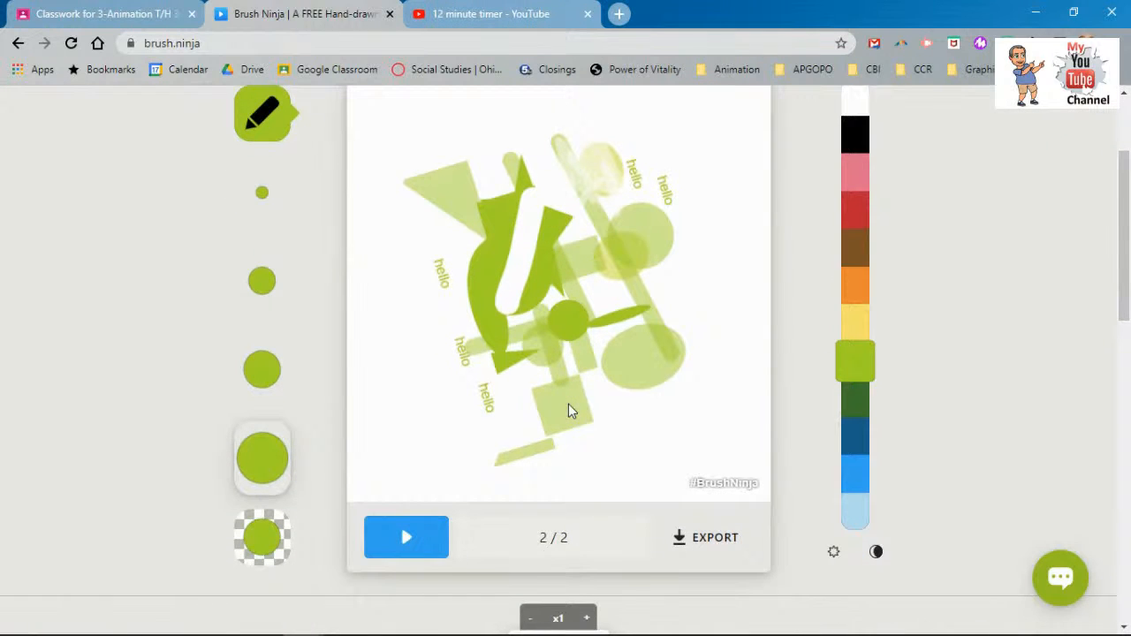
pyautogui.scroll(1, 568, 404)
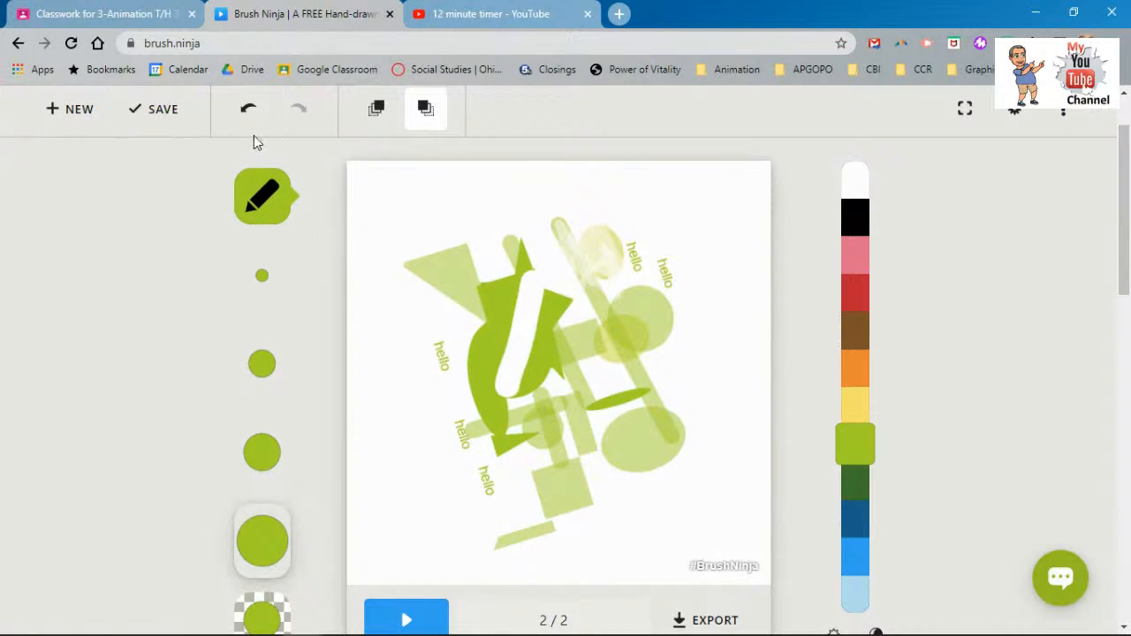
pyautogui.click(35, 110)
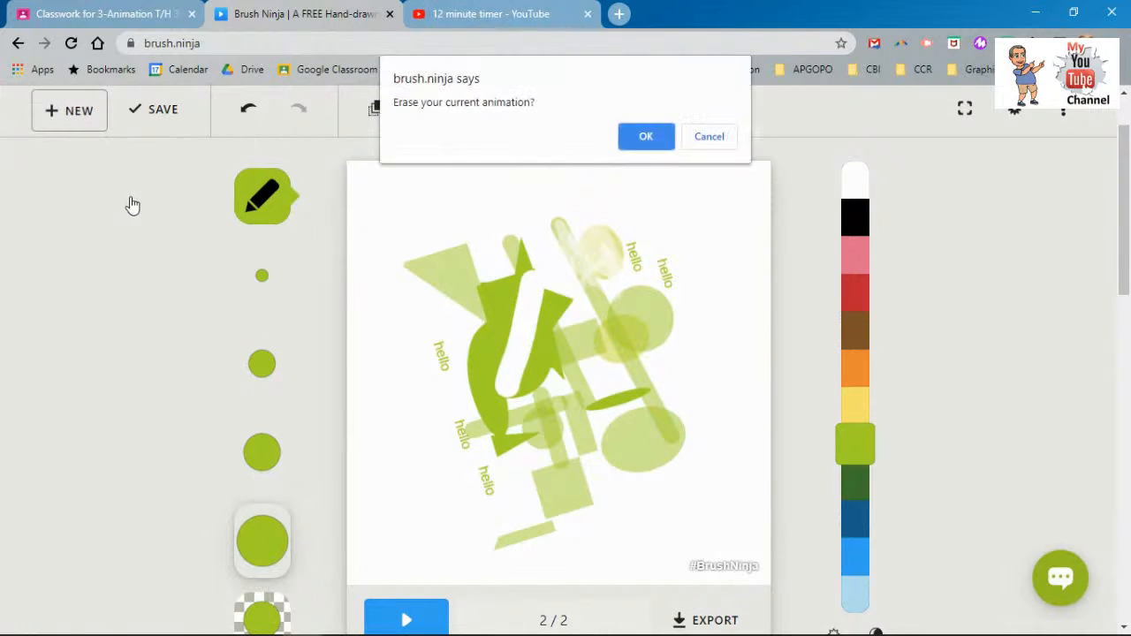
pyautogui.click(646, 137)
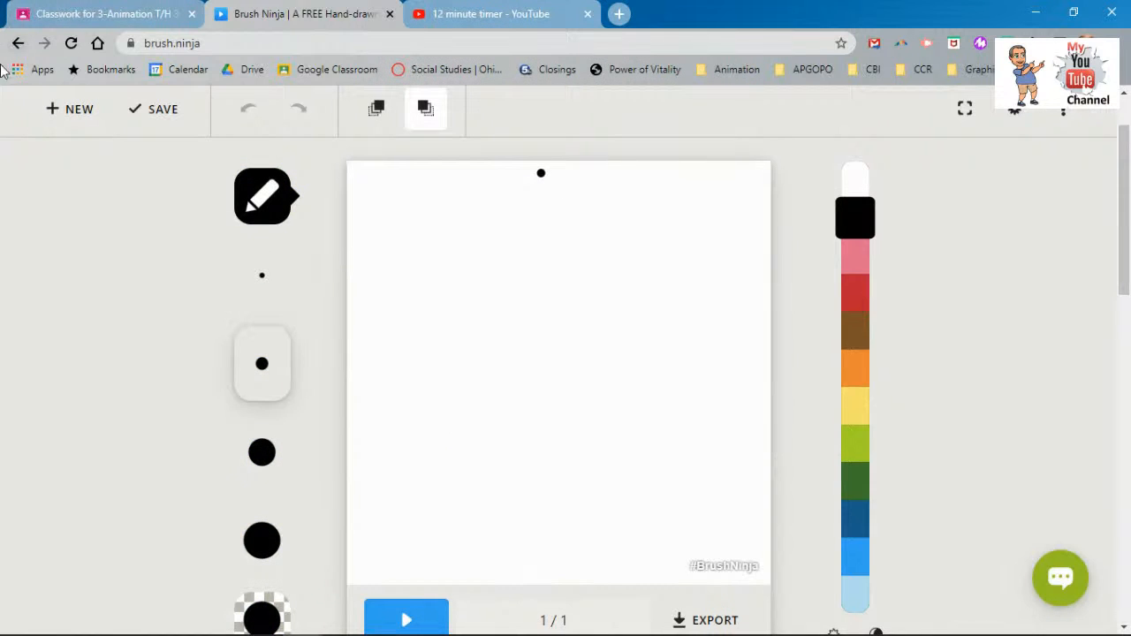
pyautogui.click(262, 190)
# - Draw an orange circle at the top left of frame 1, undoing a stray orange square
pyautogui.click(307, 203)
pyautogui.click(853, 382)
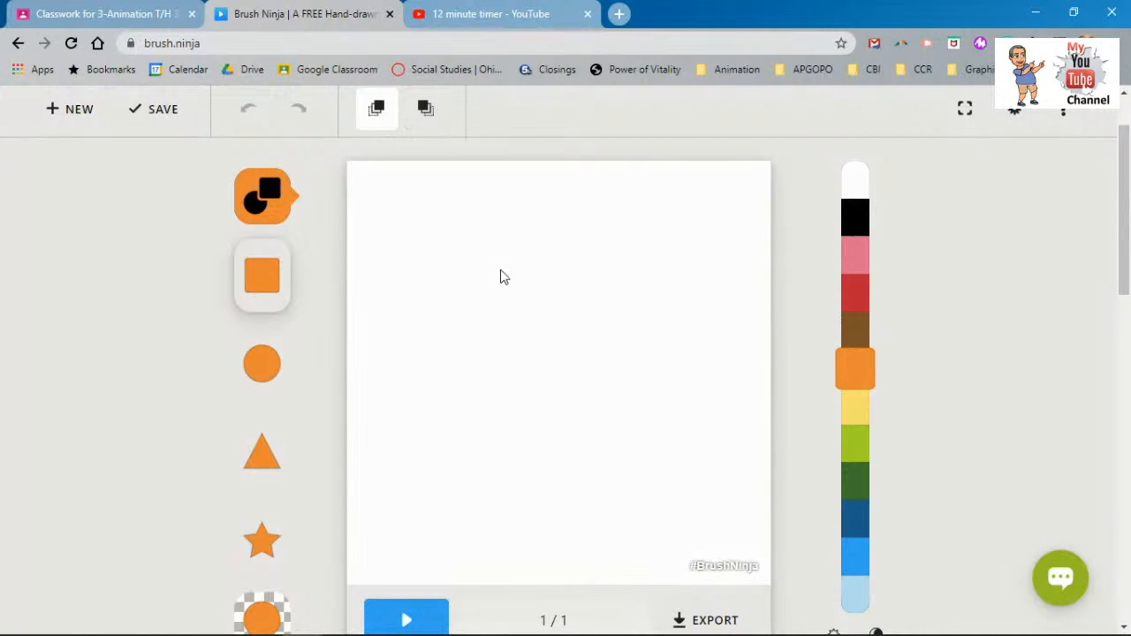
pyautogui.click(371, 201)
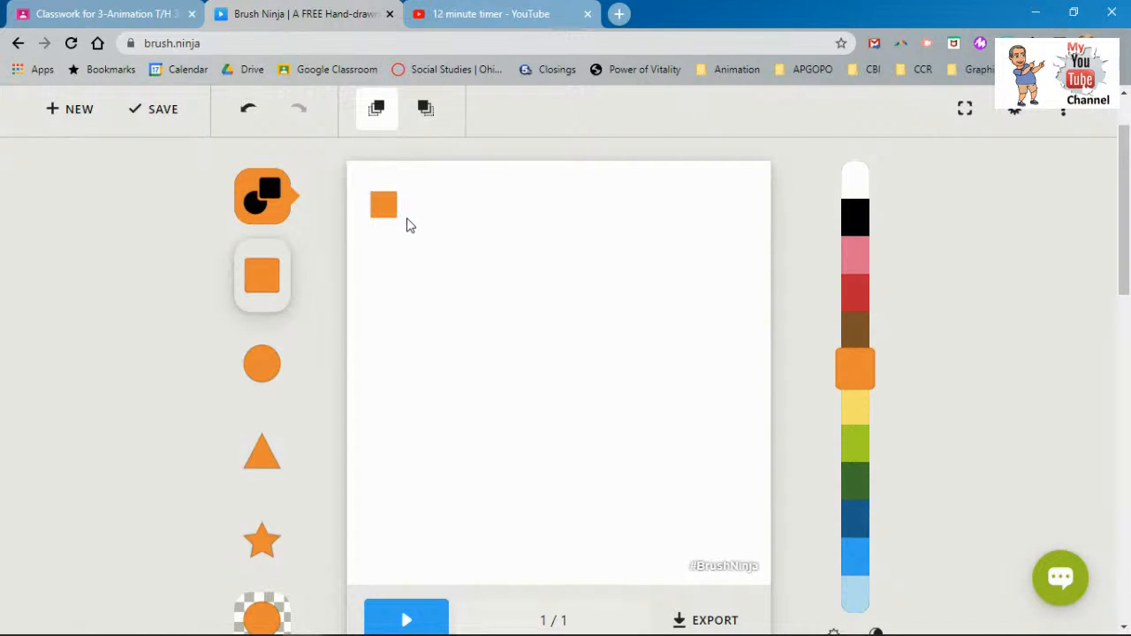
pyautogui.click(248, 109)
pyautogui.click(281, 355)
pyautogui.moveTo(383, 210); pyautogui.dragTo(495, 283)
# - Add a new blank second animation frame
pyautogui.rightClick(433, 236)
pyautogui.click(422, 235)
pyautogui.scroll(-1, 371, 378)
pyautogui.scroll(-2, 371, 378)
pyautogui.scroll(-2, 375, 378)
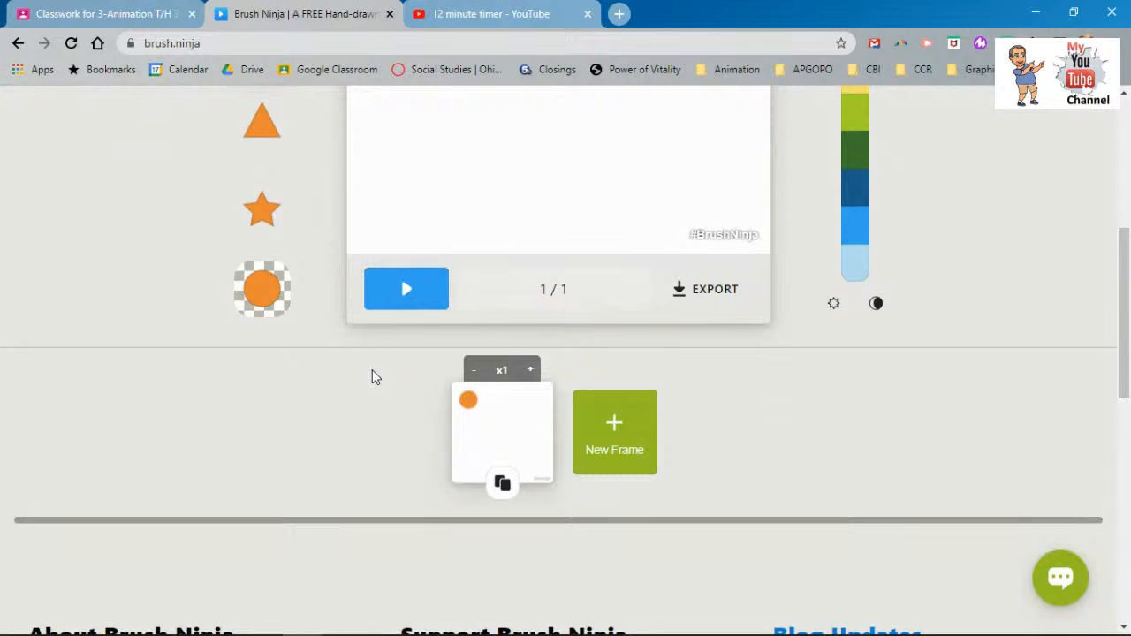
pyautogui.scroll(4, 372, 377)
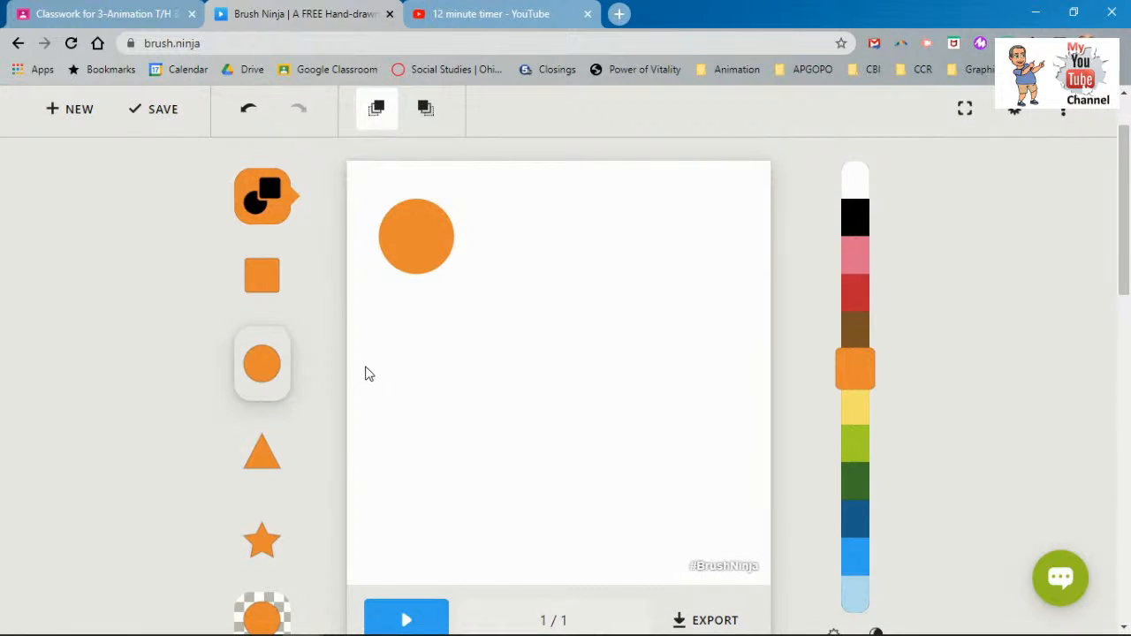
pyautogui.scroll(-4, 369, 373)
pyautogui.click(607, 426)
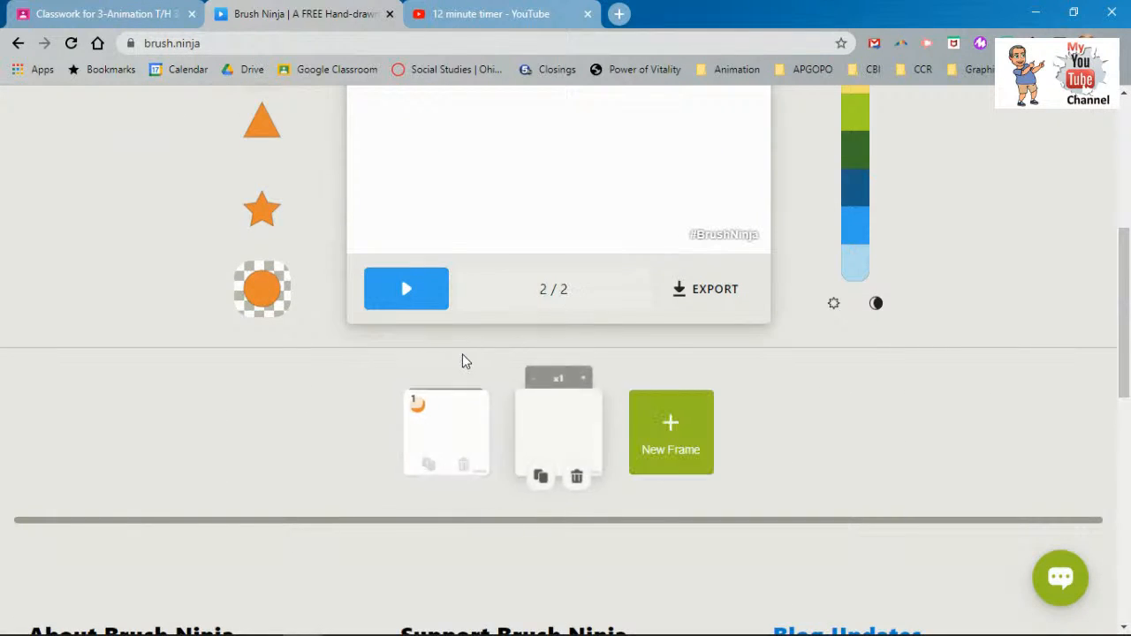
pyautogui.scroll(4, 456, 351)
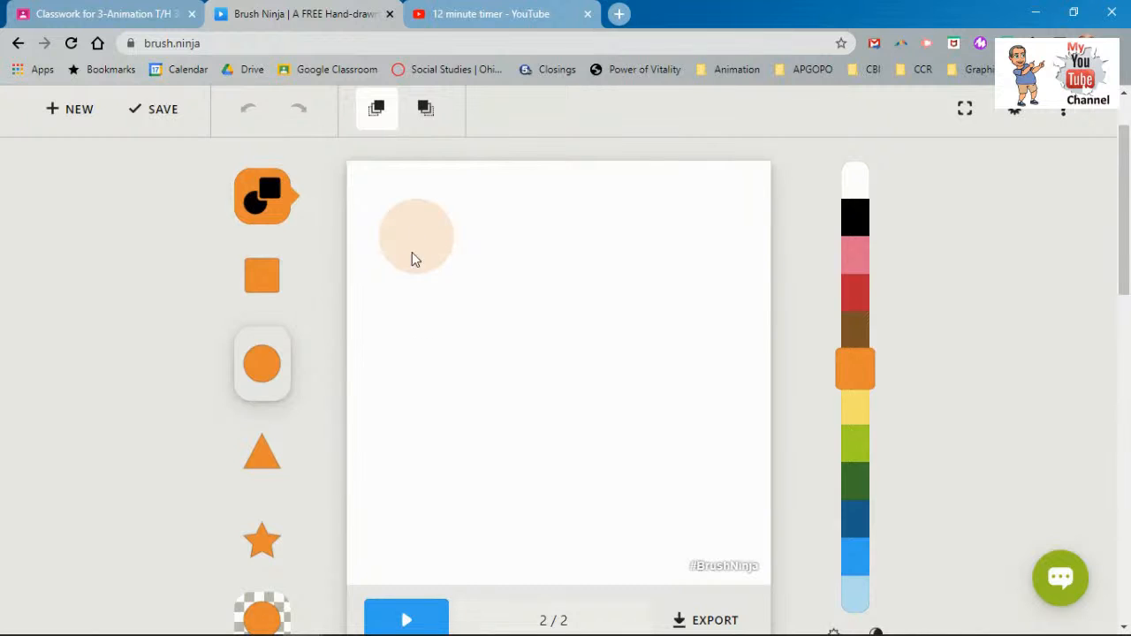
pyautogui.click(376, 109)
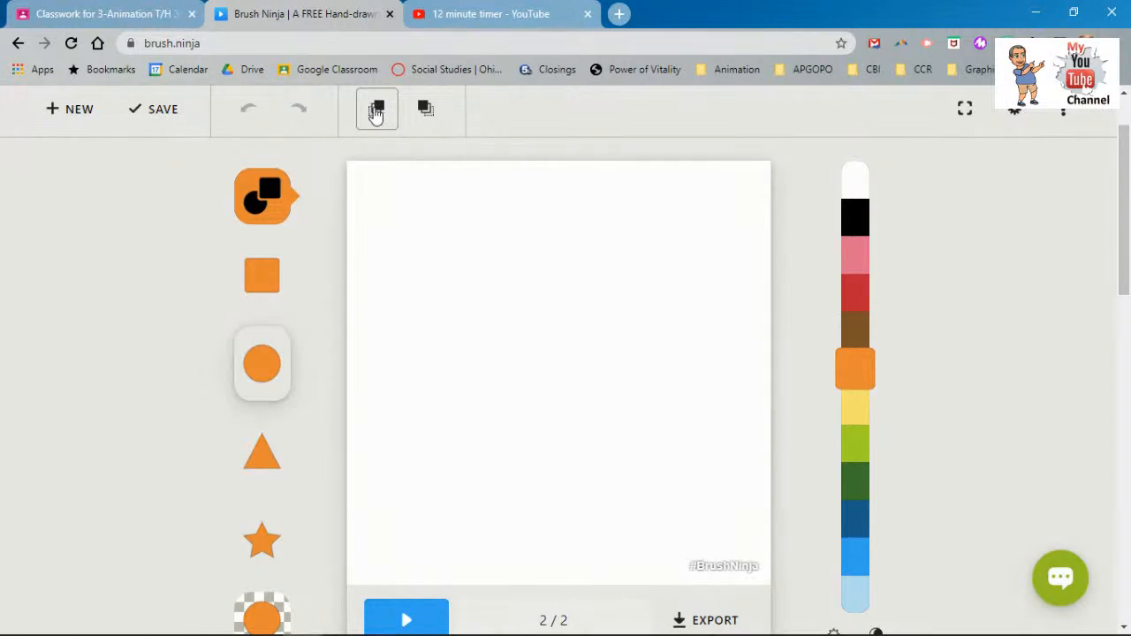
pyautogui.click(377, 112)
pyautogui.scroll(-3, 404, 391)
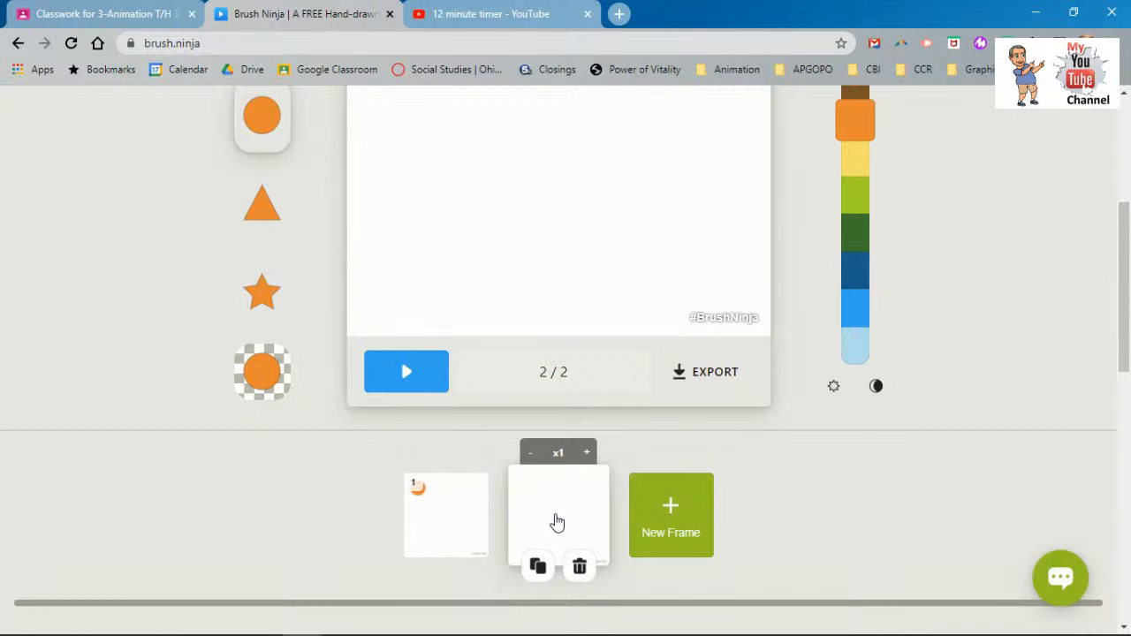
pyautogui.scroll(-2, 379, 373)
pyautogui.scroll(6, 378, 374)
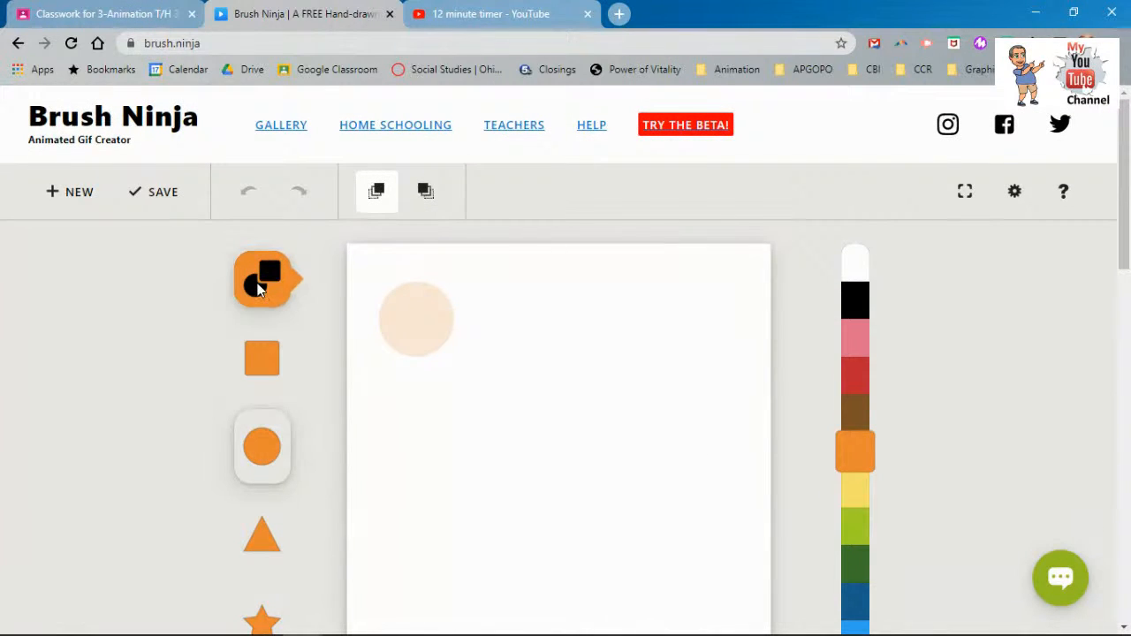
# - Pencil an orange V path from top-left to bottom to top-right, and move its frame first
pyautogui.click(258, 289)
pyautogui.click(327, 280)
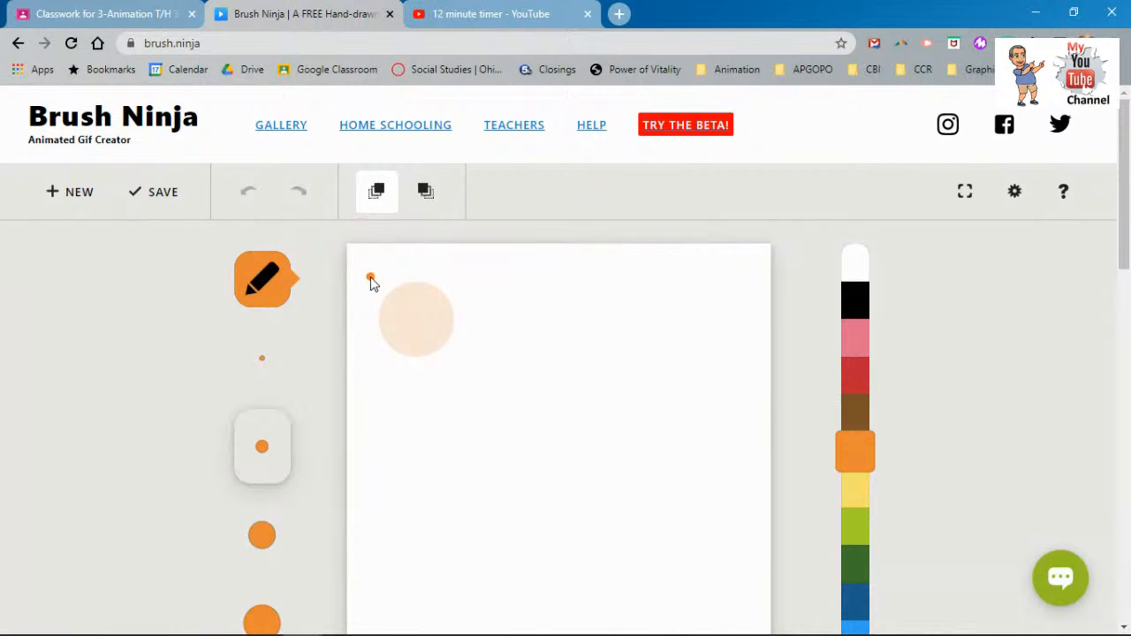
pyautogui.scroll(-1, 380, 281)
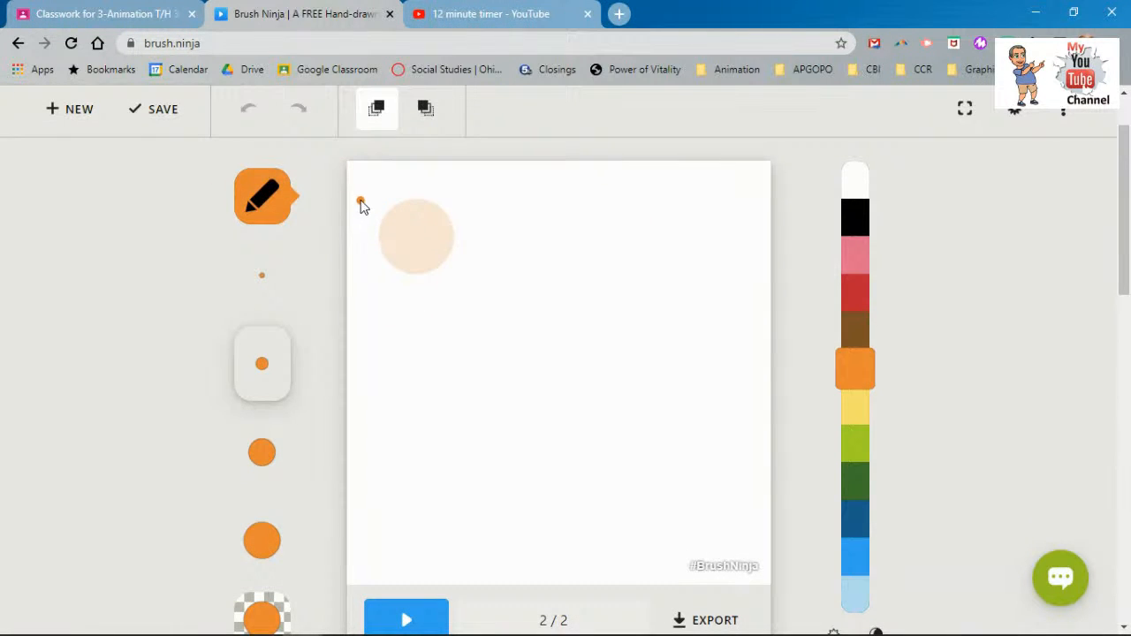
pyautogui.moveTo(361, 199)
pyautogui.mouseDown()
pyautogui.moveTo(428, 274)
pyautogui.moveTo(469, 349)
pyautogui.moveTo(563, 584)
pyautogui.moveTo(592, 478)
pyautogui.mouseUp()
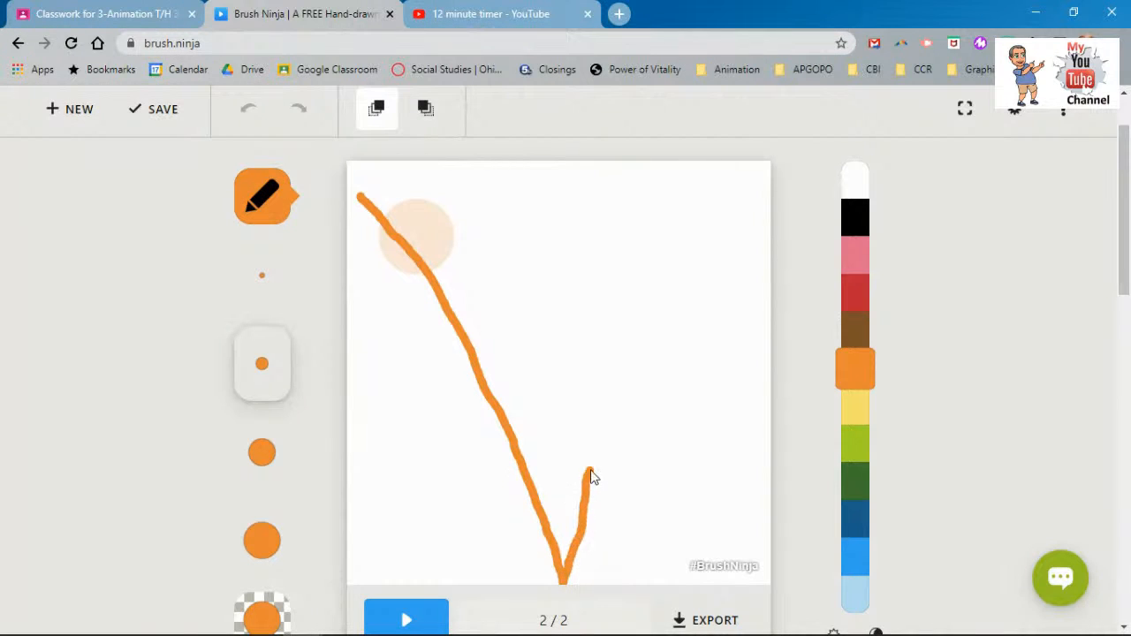
pyautogui.moveTo(616, 408); pyautogui.dragTo(754, 199)
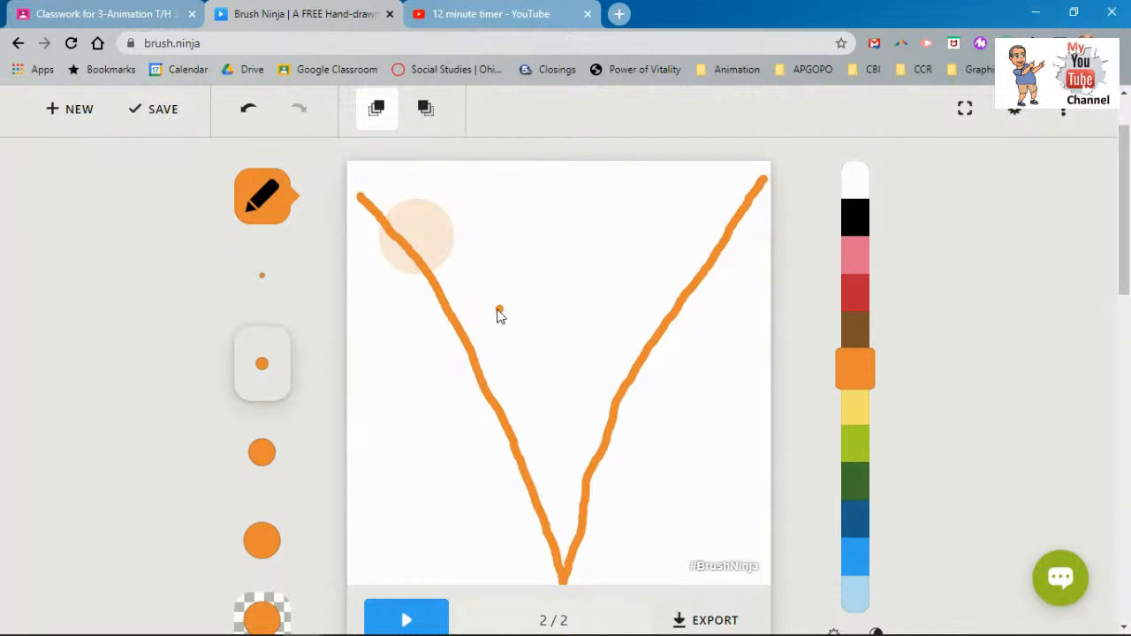
pyautogui.scroll(-1, 461, 329)
pyautogui.scroll(-2, 458, 330)
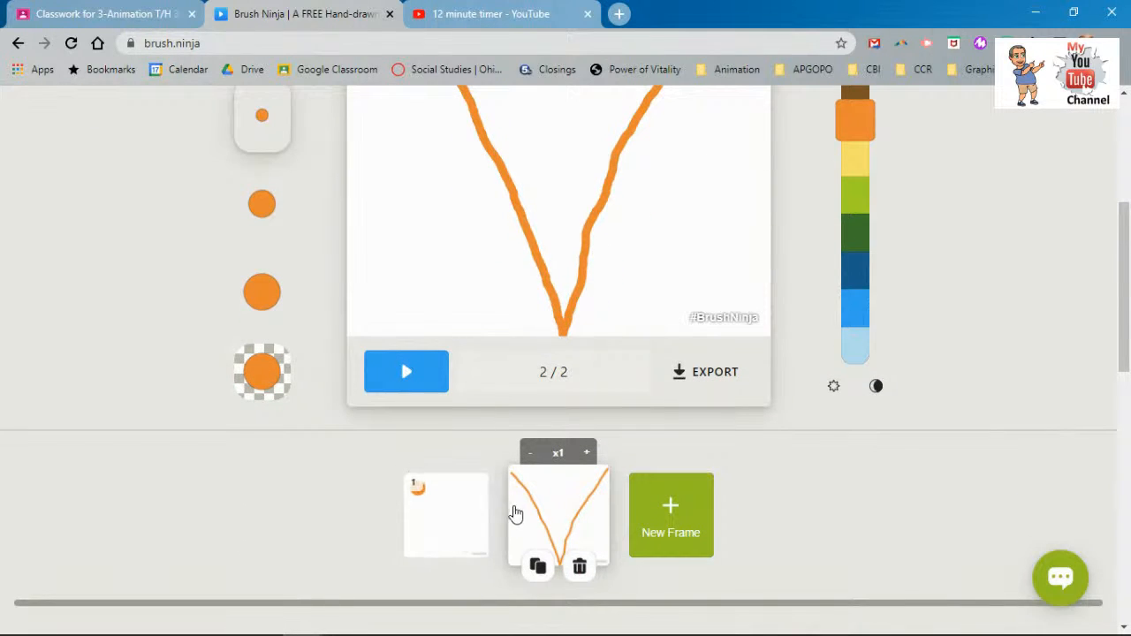
pyautogui.moveTo(527, 513); pyautogui.dragTo(437, 515)
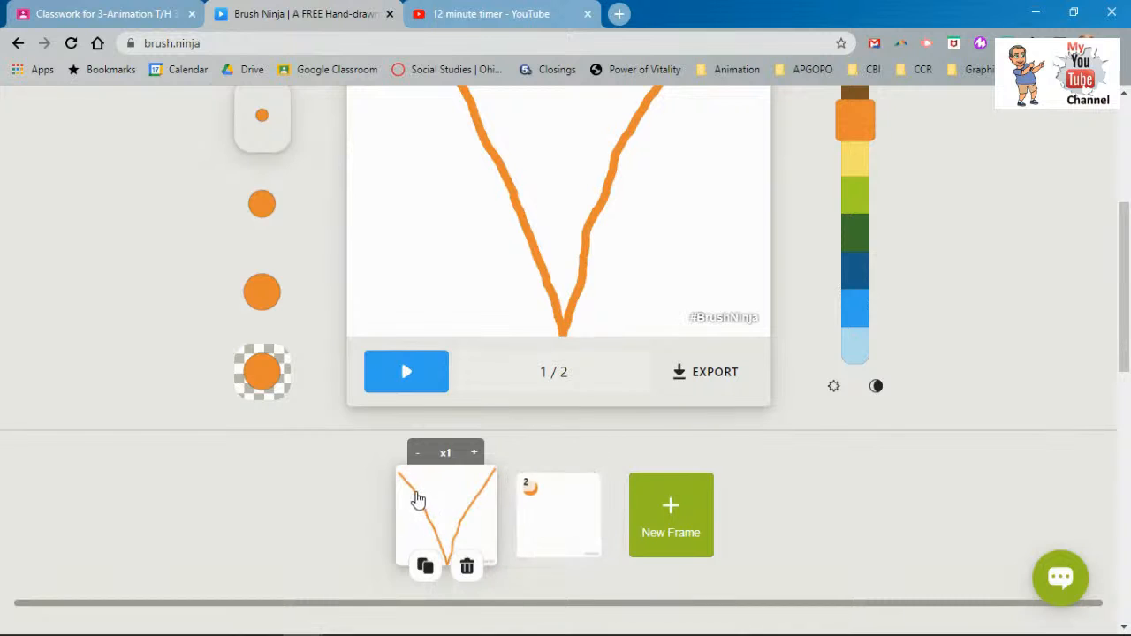
# - Select the orange ball frame and turn on onion skin so the V path shows faintly
pyautogui.scroll(3, 412, 495)
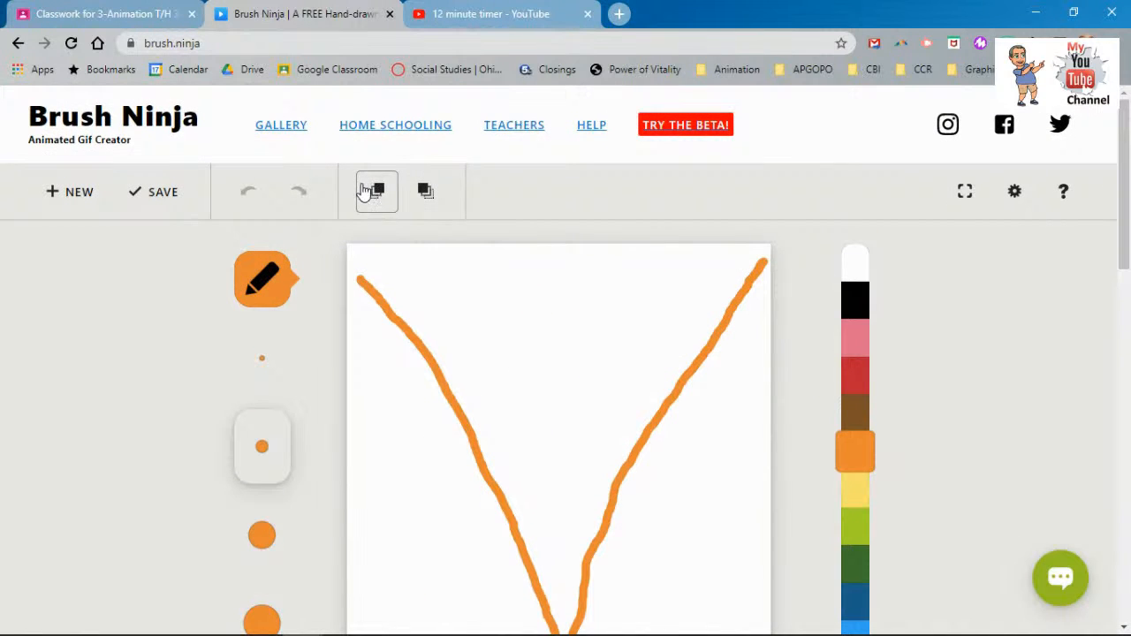
pyautogui.scroll(-3, 389, 397)
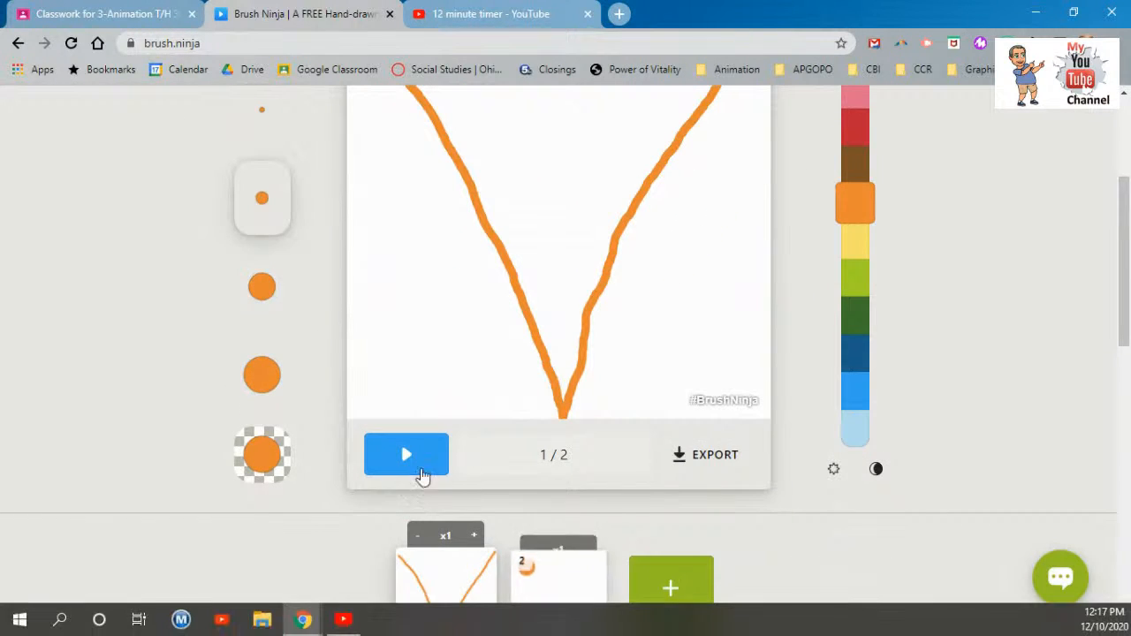
pyautogui.scroll(-2, 566, 528)
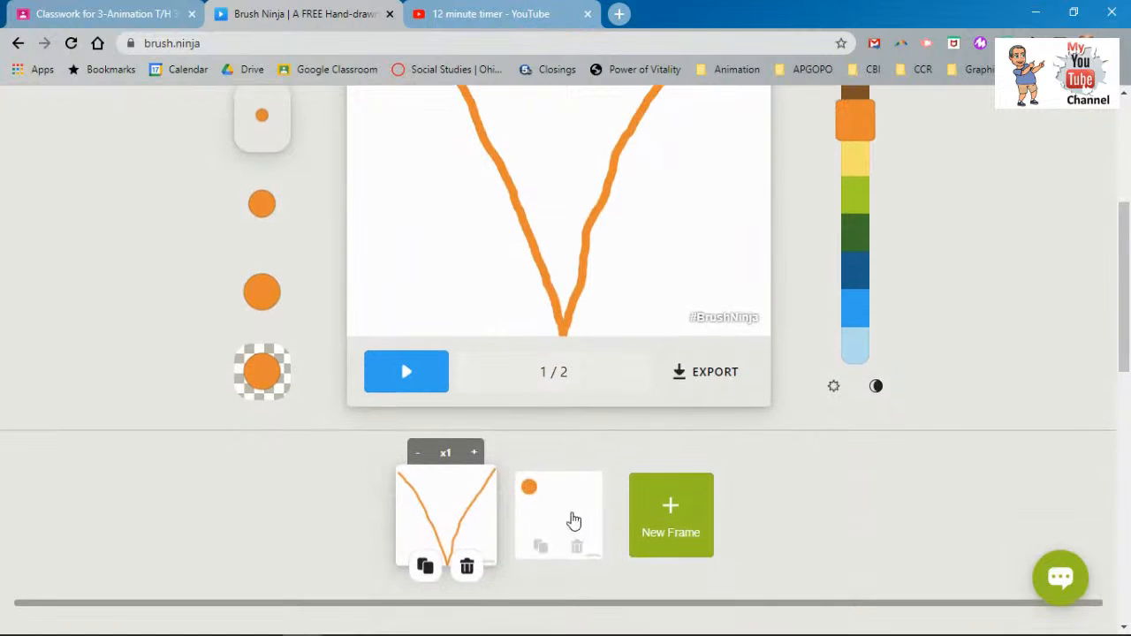
pyautogui.click(583, 514)
pyautogui.scroll(4, 442, 442)
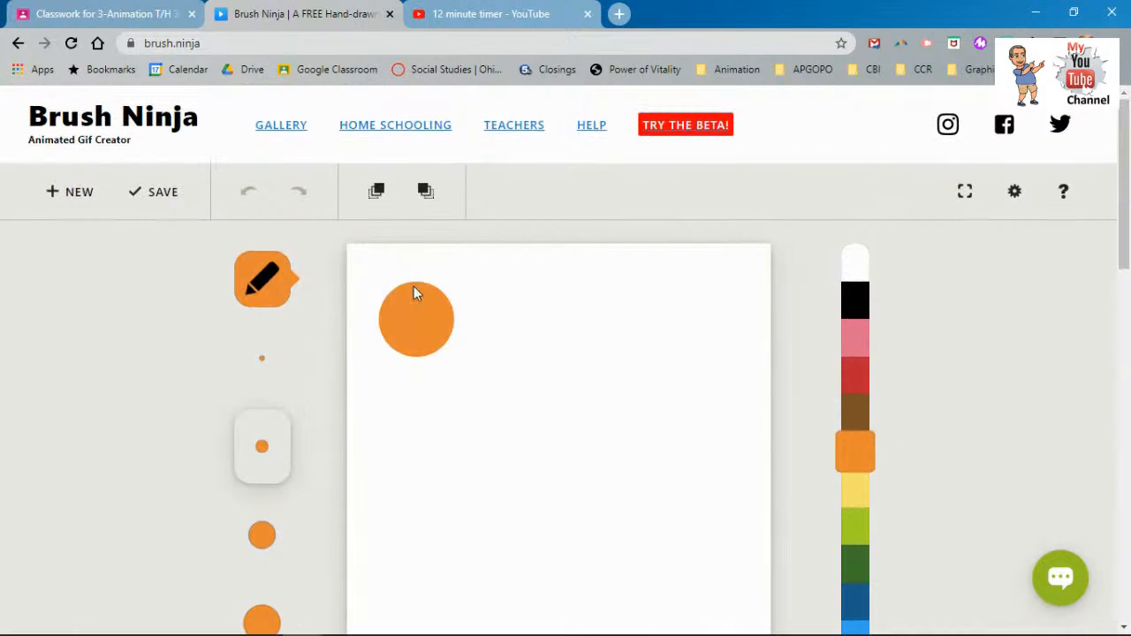
pyautogui.click(374, 189)
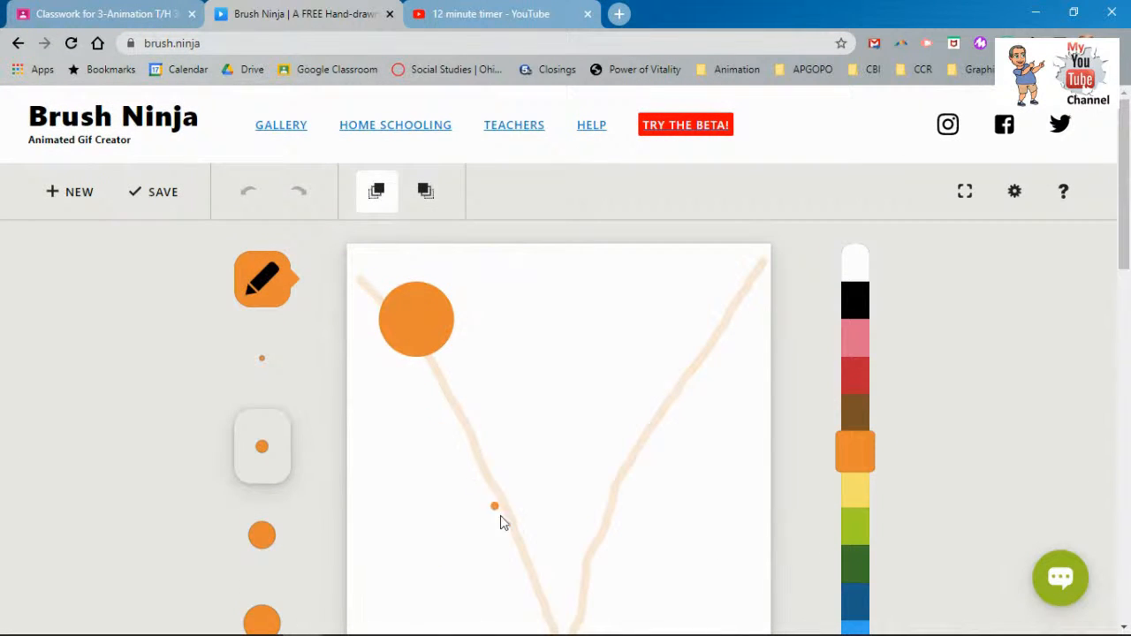
# - Switch to the Shapes tool and add a third, empty frame
pyautogui.scroll(-2, 459, 384)
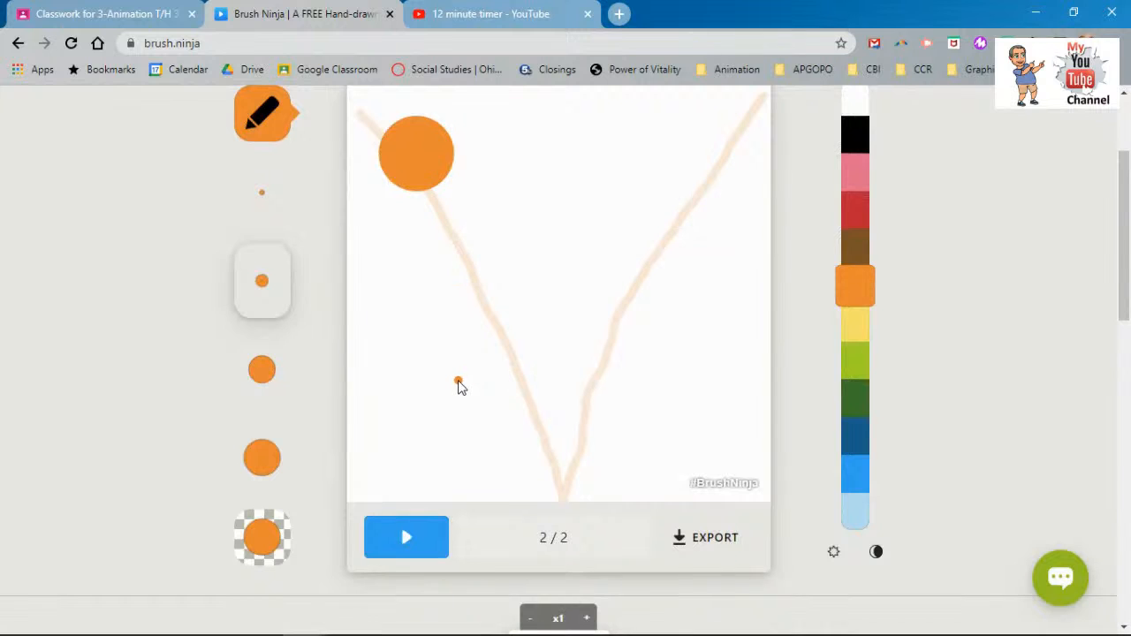
pyautogui.scroll(2, 437, 328)
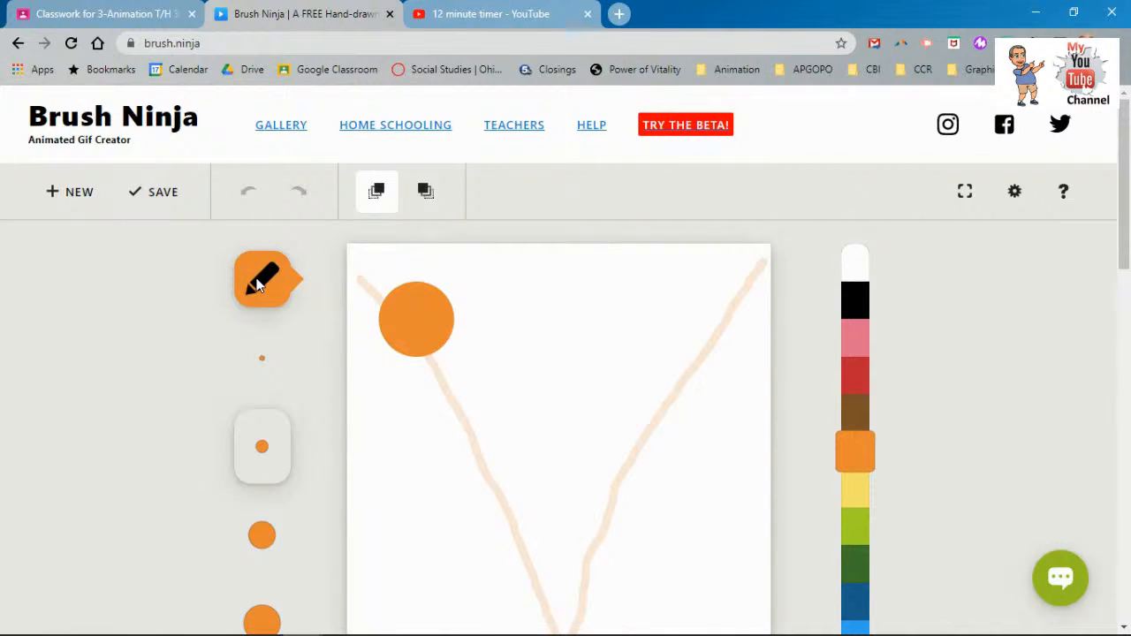
pyautogui.click(257, 283)
pyautogui.click(334, 272)
pyautogui.scroll(-1, 327, 334)
pyautogui.scroll(-1, 398, 269)
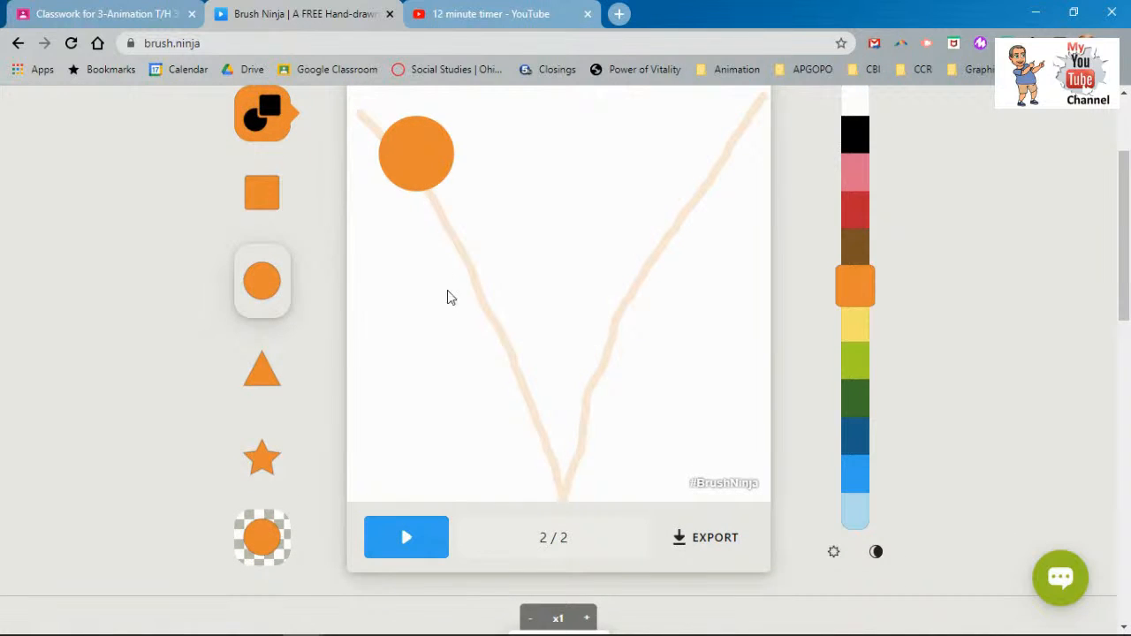
pyautogui.scroll(-3, 588, 492)
pyautogui.click(664, 457)
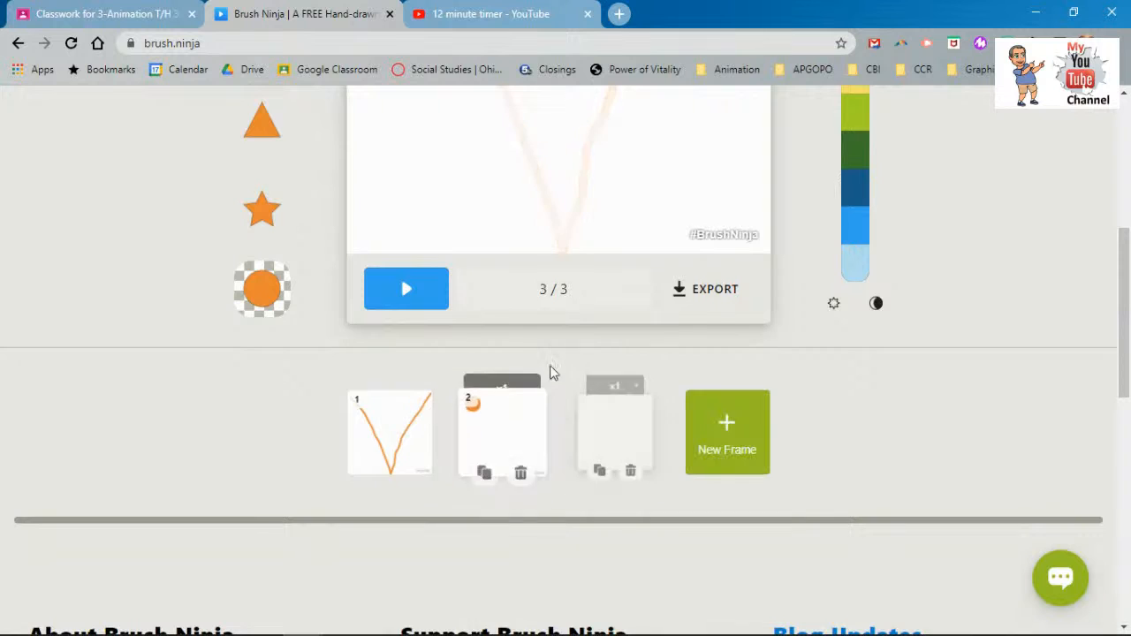
# - Draw the ball slightly further down the V path and add a fourth frame
pyautogui.scroll(1, 530, 371)
pyautogui.scroll(1, 495, 365)
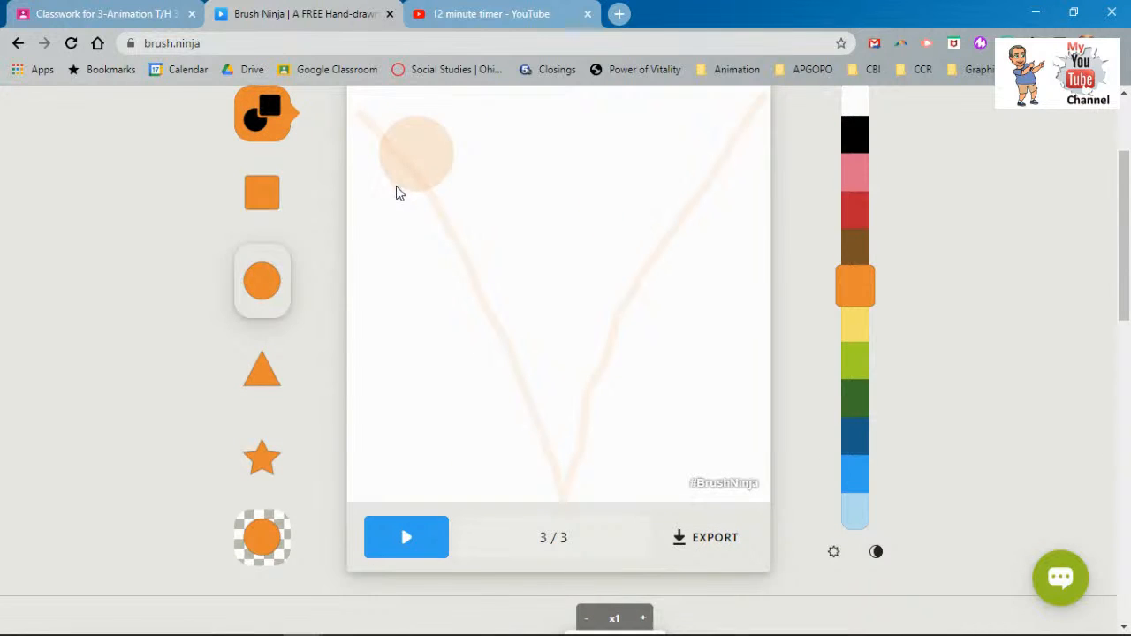
pyautogui.moveTo(407, 190); pyautogui.dragTo(514, 274)
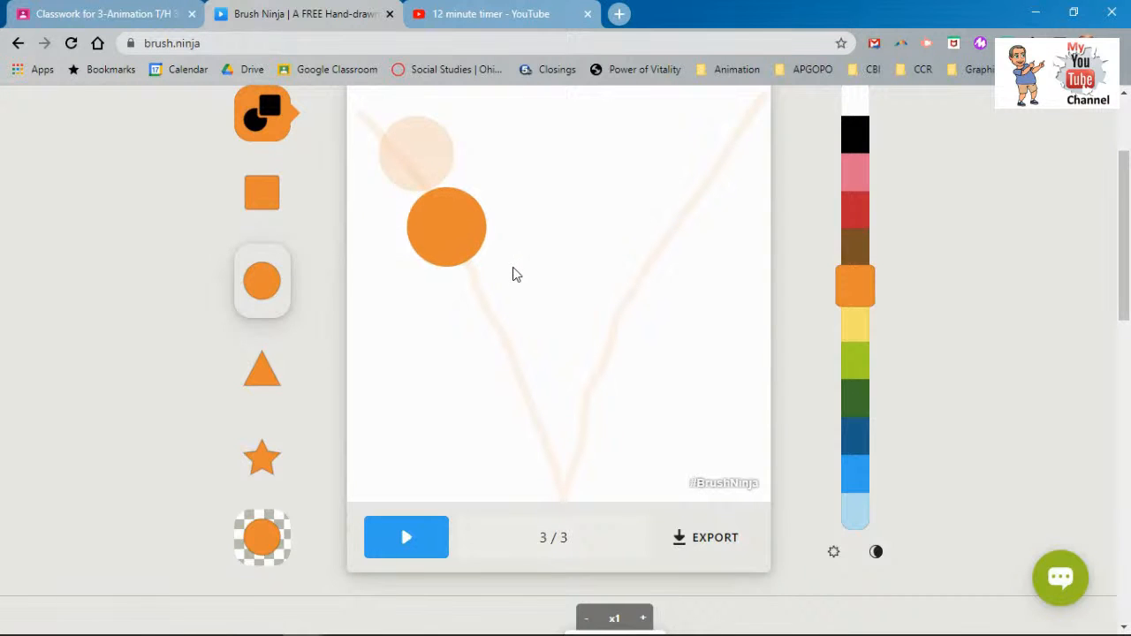
pyautogui.scroll(-2, 521, 332)
pyautogui.click(719, 538)
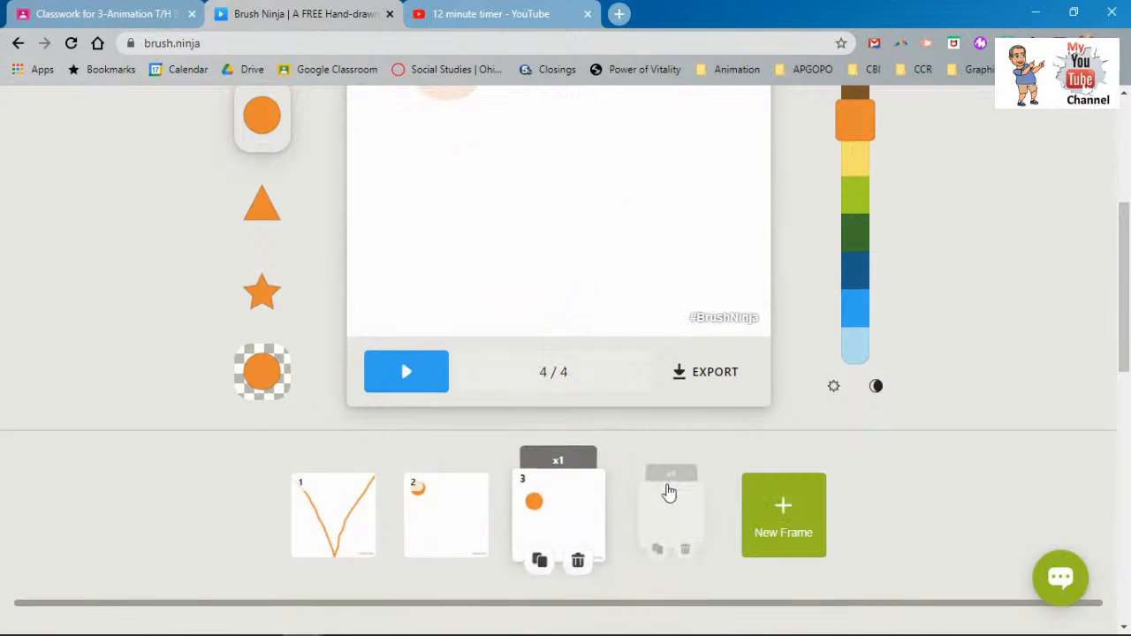
# - Reorder the frames in the timeline
pyautogui.scroll(2, 618, 442)
pyautogui.scroll(2, 581, 394)
pyautogui.scroll(-5, 525, 427)
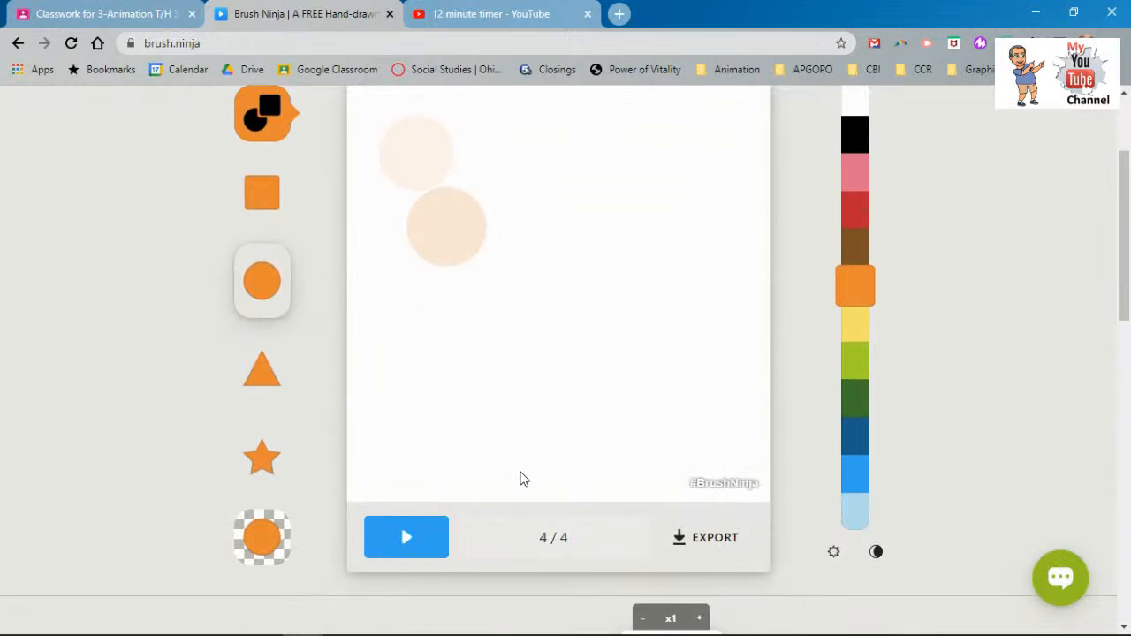
pyautogui.moveTo(353, 528)
pyautogui.moveTo(354, 529)
pyautogui.mouseDown()
pyautogui.moveTo(424, 538)
pyautogui.moveTo(477, 519)
pyautogui.mouseUp()
# - Draw the ball lower along the V path on frame 4 and add a blank fifth frame
pyautogui.scroll(4, 459, 449)
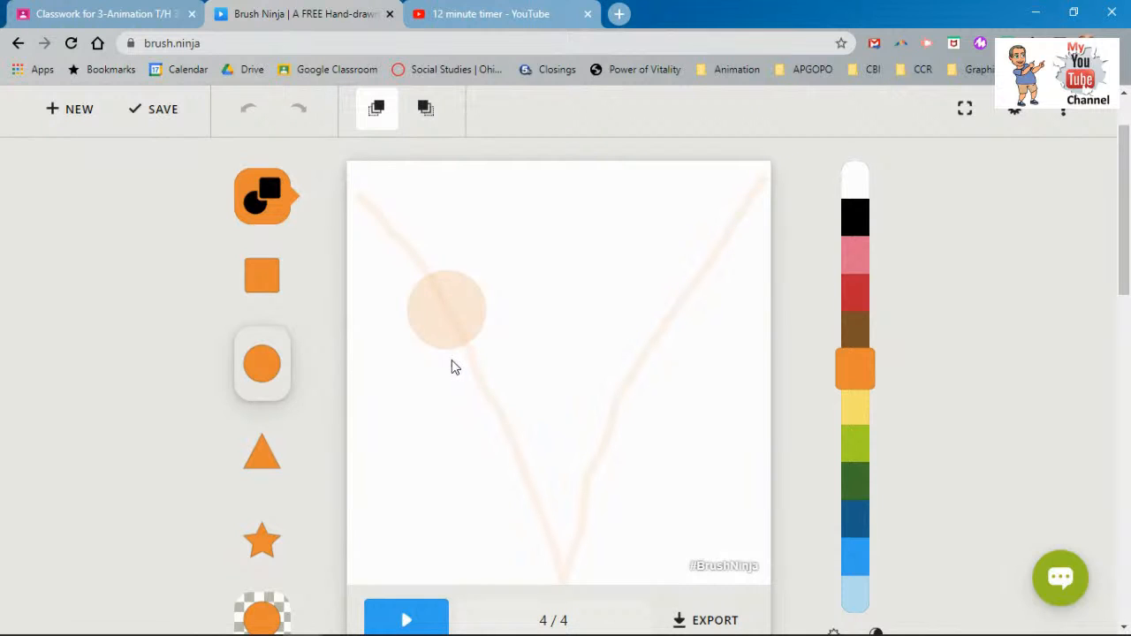
pyautogui.moveTo(472, 377)
pyautogui.mouseDown()
pyautogui.moveTo(527, 416)
pyautogui.moveTo(597, 441)
pyautogui.mouseUp()
pyautogui.scroll(-3, 571, 468)
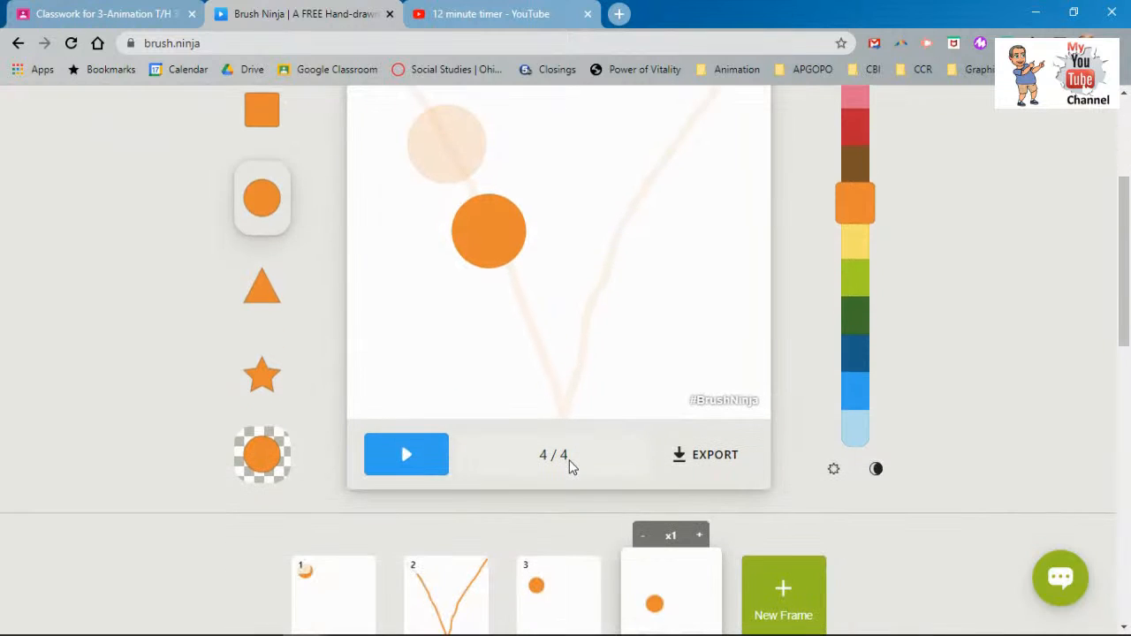
pyautogui.scroll(-1, 570, 467)
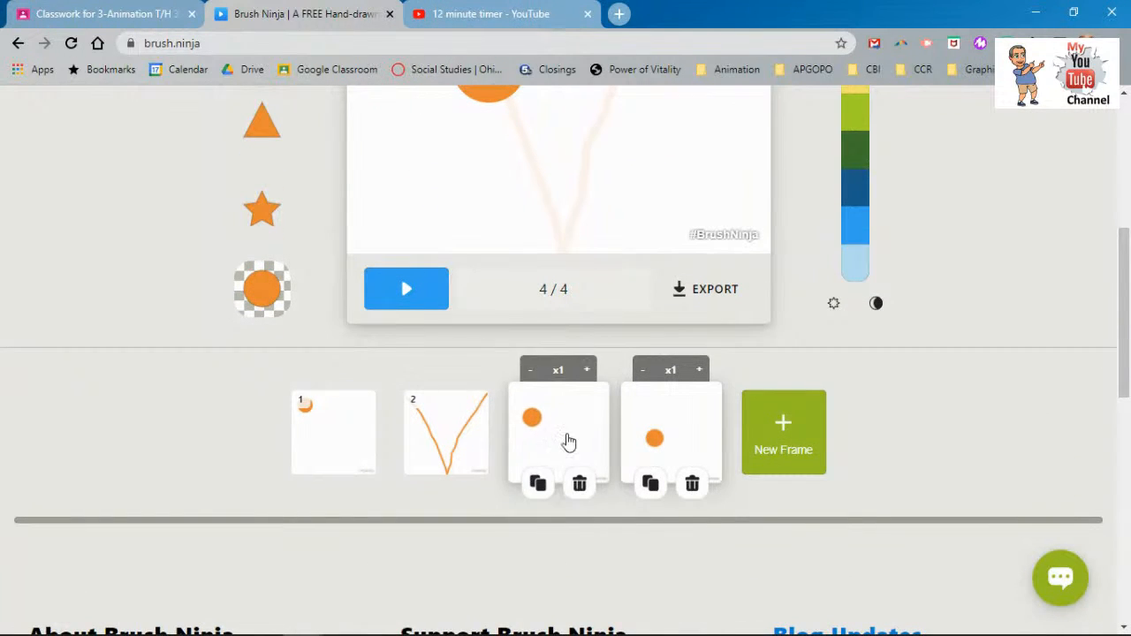
pyautogui.click(740, 422)
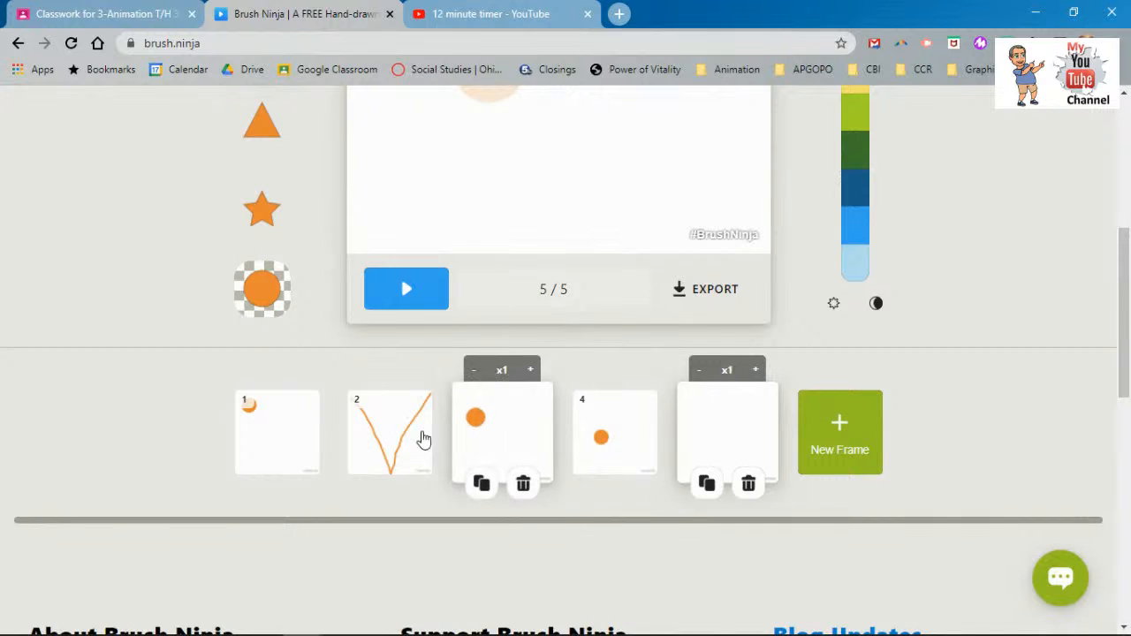
# - Move the V-path guide frame to third place and draw an orange oval lower on frame 5
pyautogui.moveTo(409, 441)
pyautogui.mouseDown()
pyautogui.moveTo(560, 425)
pyautogui.moveTo(542, 430)
pyautogui.mouseUp()
pyautogui.scroll(3, 656, 334)
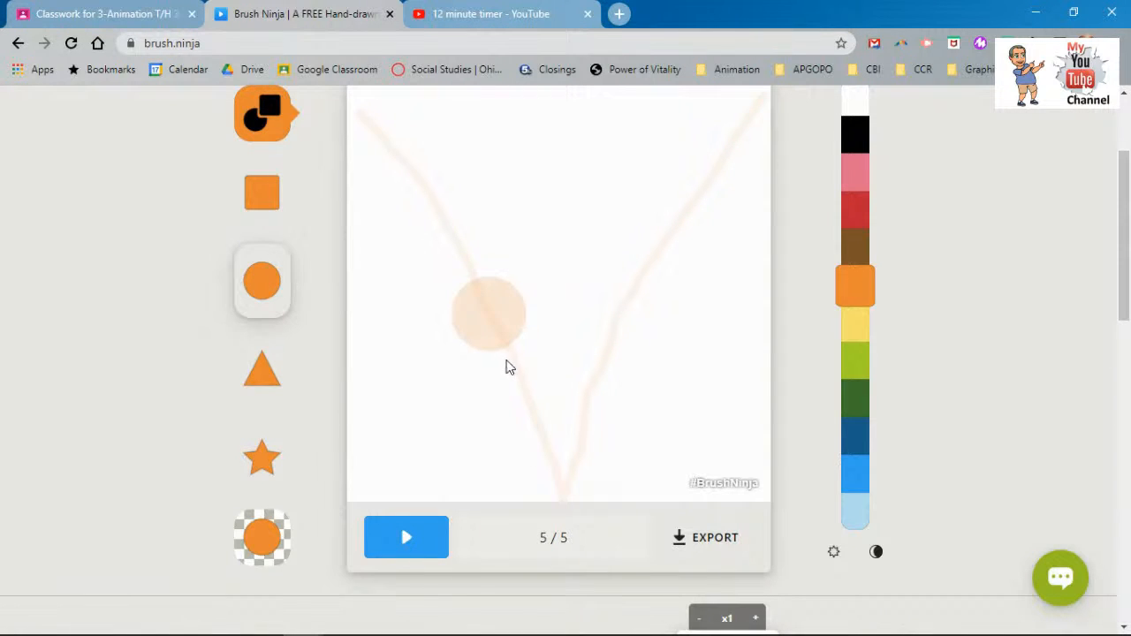
pyautogui.moveTo(511, 378); pyautogui.dragTo(570, 462)
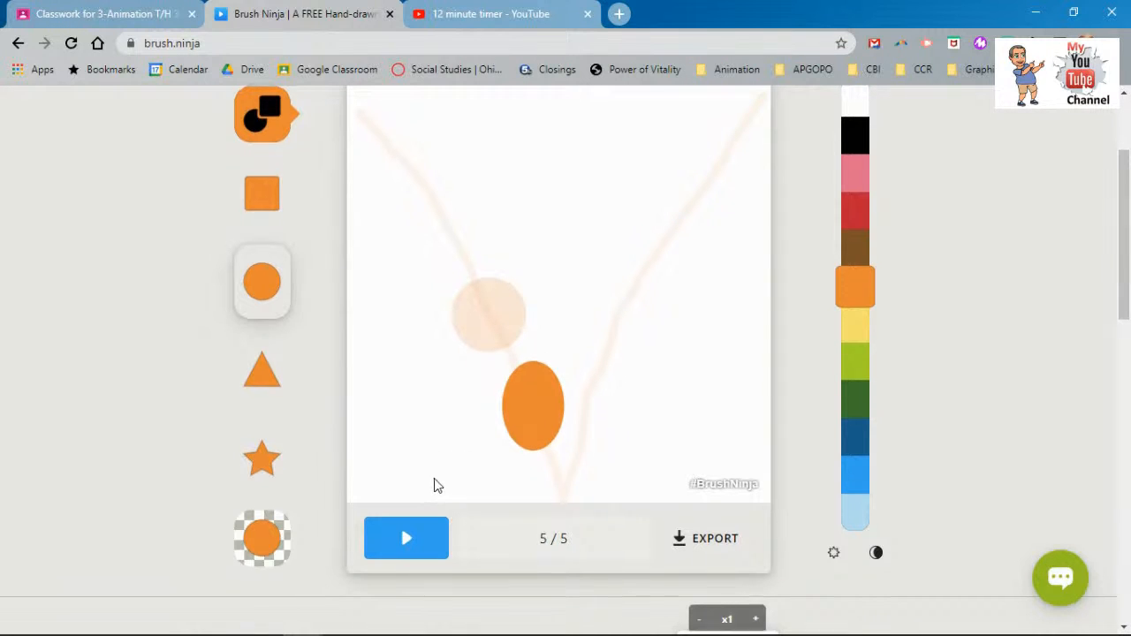
pyautogui.scroll(2, 434, 484)
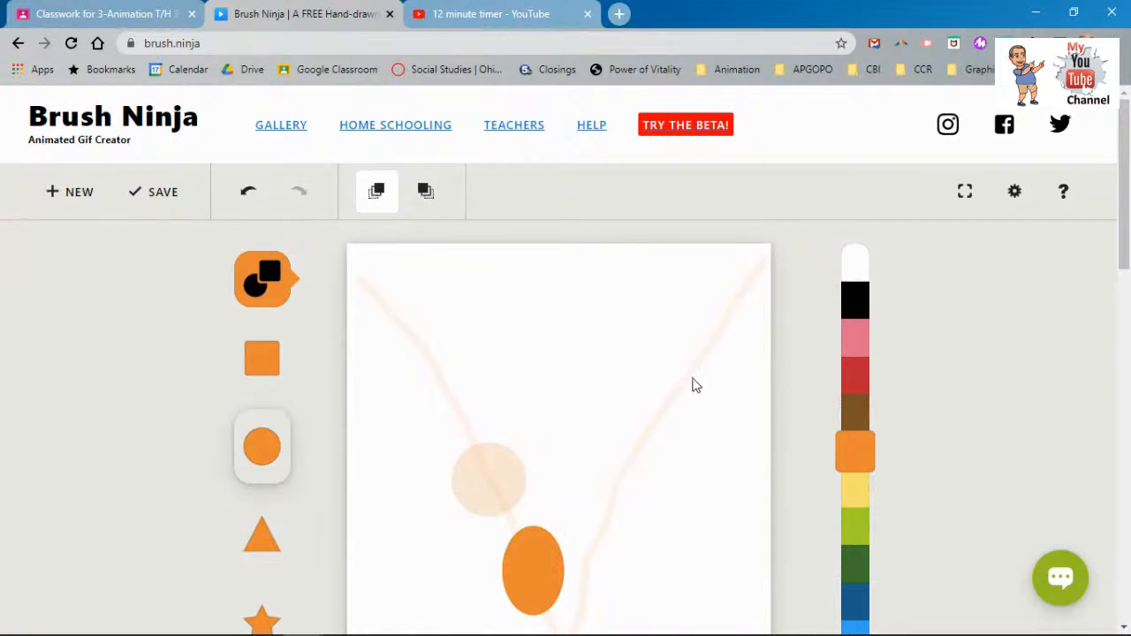
pyautogui.scroll(-3, 692, 385)
pyautogui.scroll(3, 692, 386)
# - Tilt the orange oval slightly and nudge it up and left with the Move and Rotate tools
pyautogui.click(261, 277)
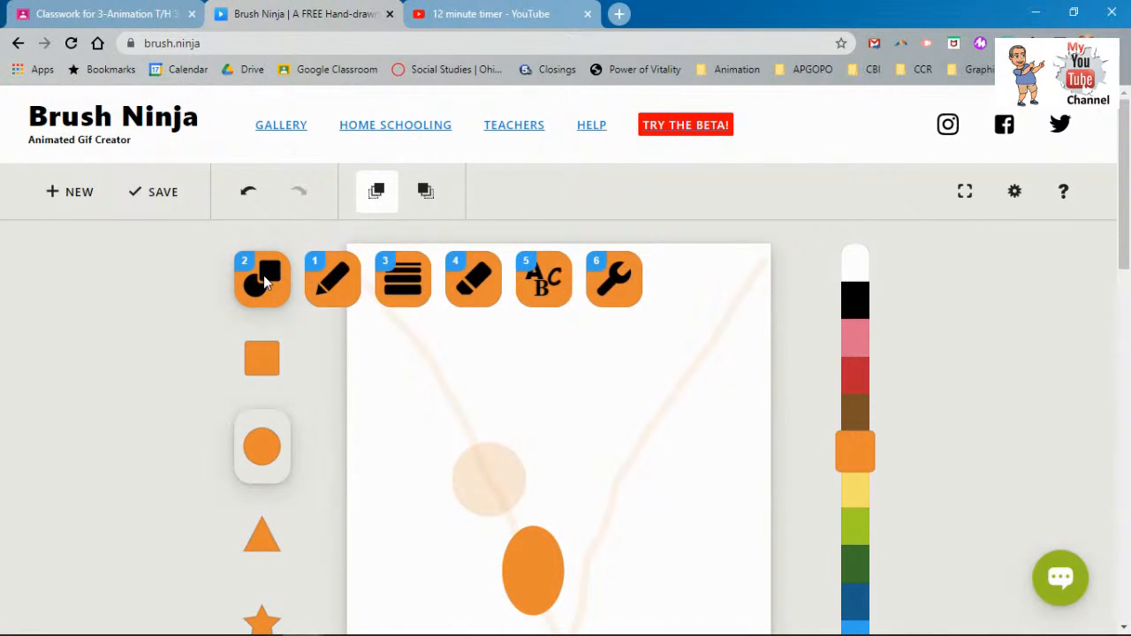
pyautogui.click(597, 270)
pyautogui.scroll(-2, 519, 355)
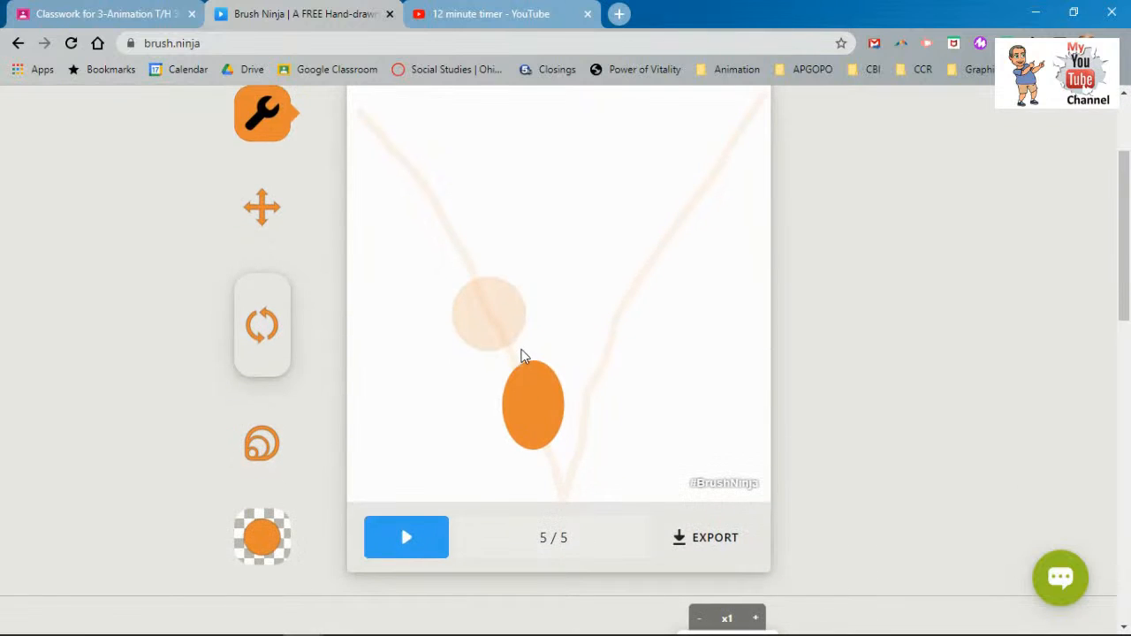
pyautogui.moveTo(523, 383); pyautogui.dragTo(520, 383)
pyautogui.moveTo(520, 436); pyautogui.dragTo(510, 388)
pyautogui.click(248, 212)
pyautogui.click(268, 336)
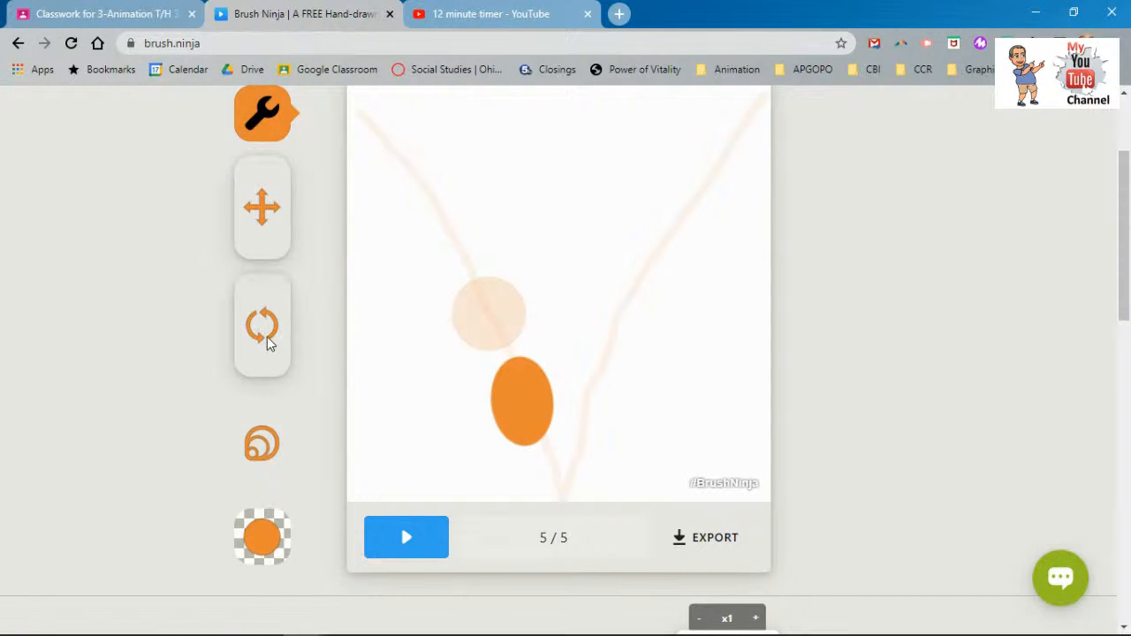
pyautogui.moveTo(503, 417); pyautogui.dragTo(524, 407)
pyautogui.click(276, 225)
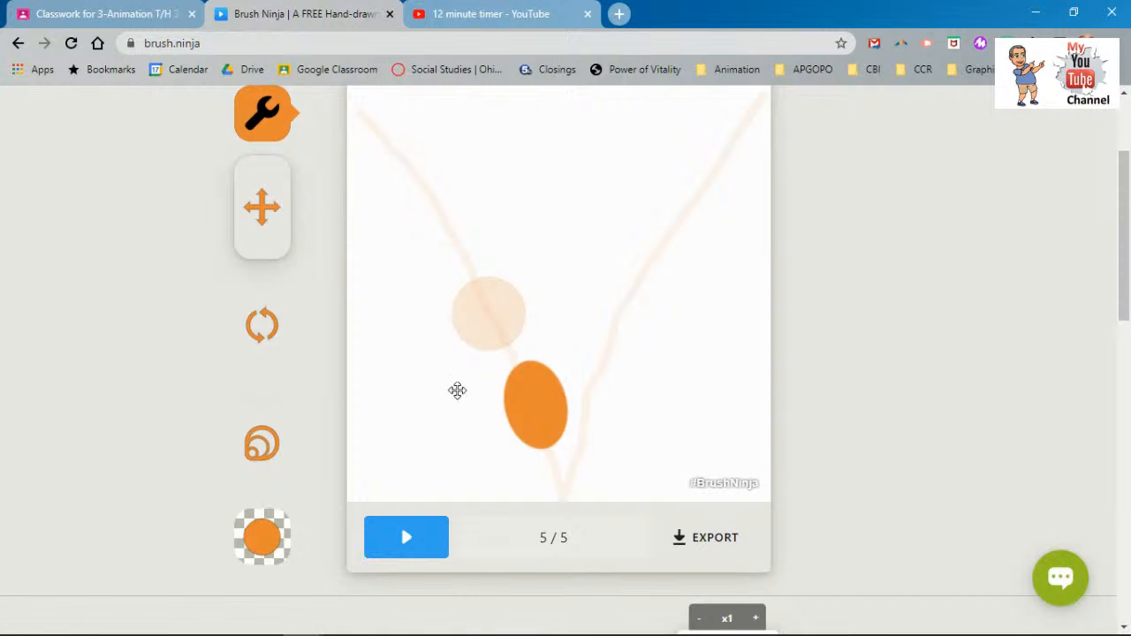
pyautogui.moveTo(528, 405); pyautogui.dragTo(521, 399)
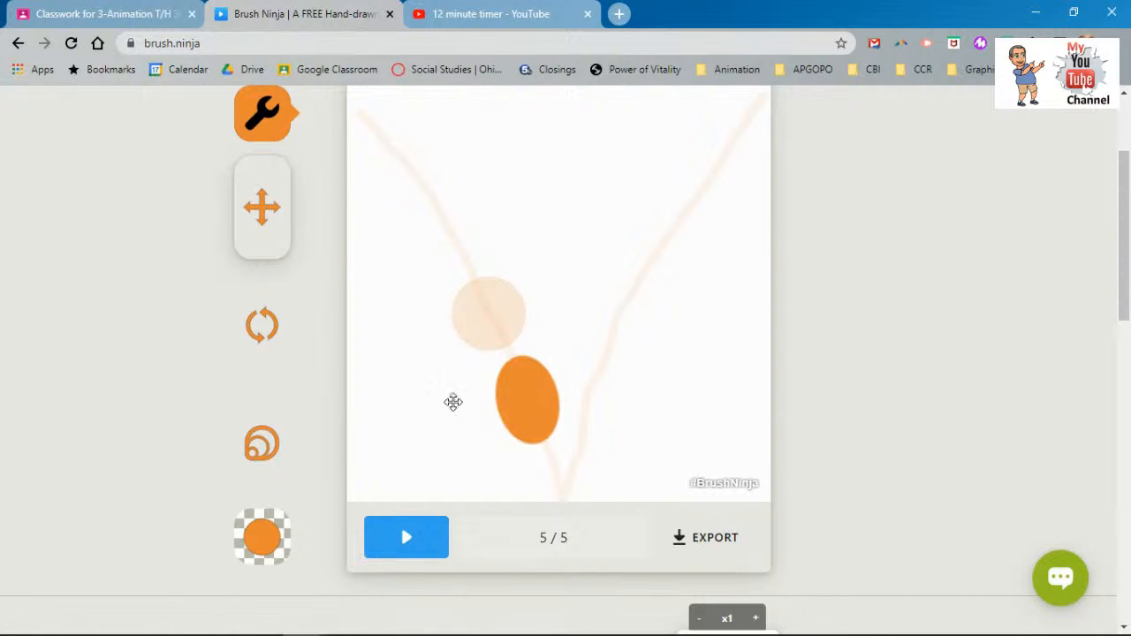
pyautogui.scroll(-1, 465, 397)
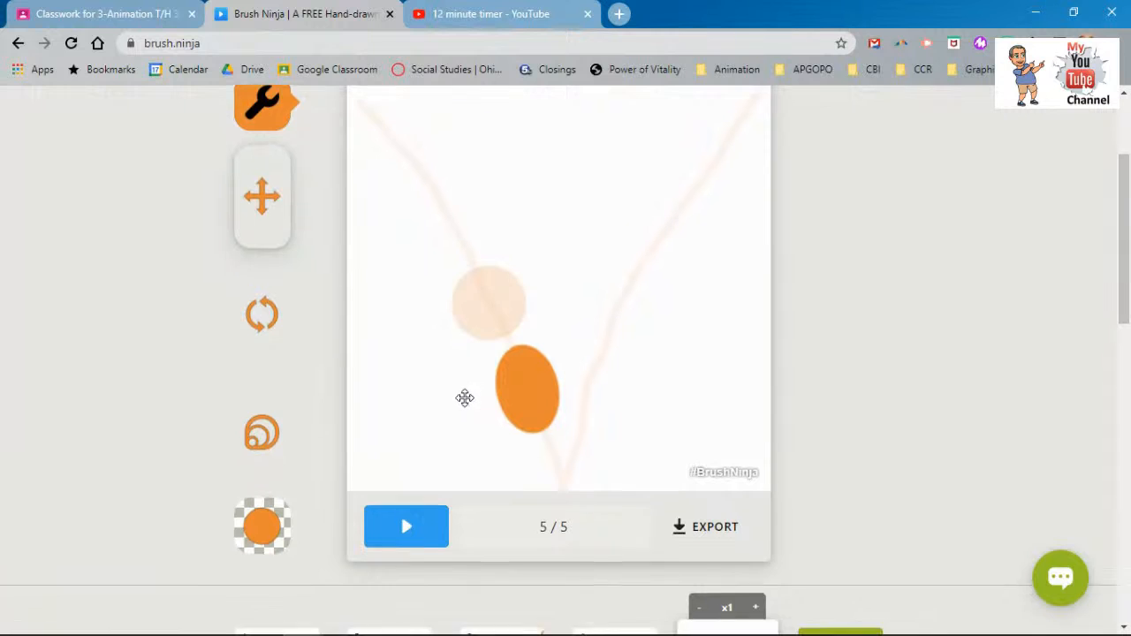
pyautogui.scroll(-2, 442, 381)
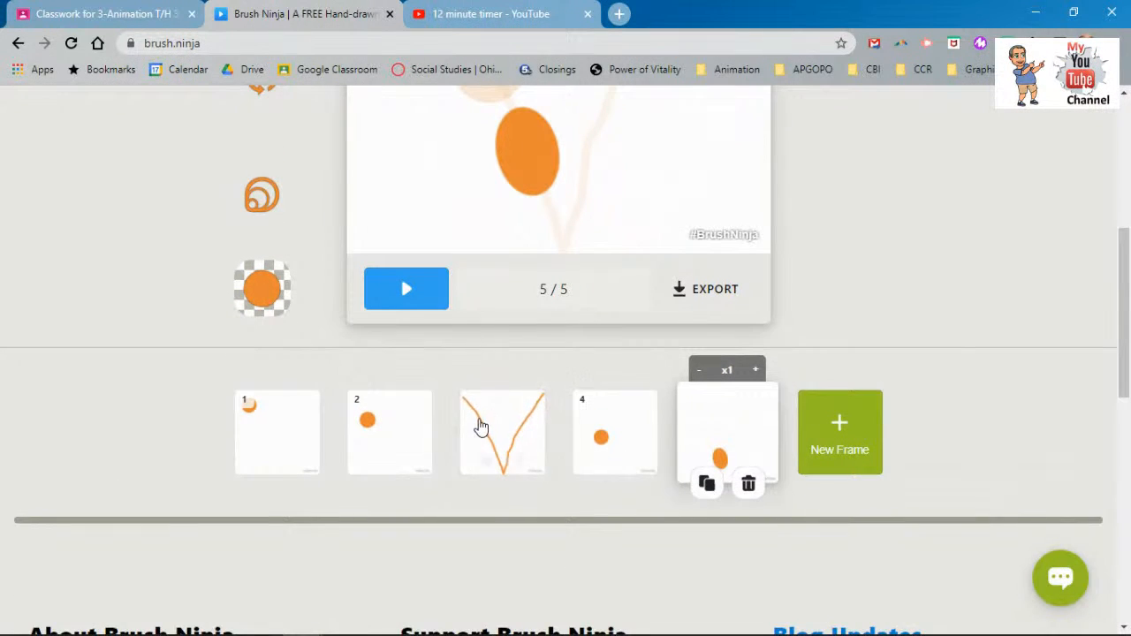
# - Add an empty sixth frame and switch back to the Shapes tool
pyautogui.click(831, 439)
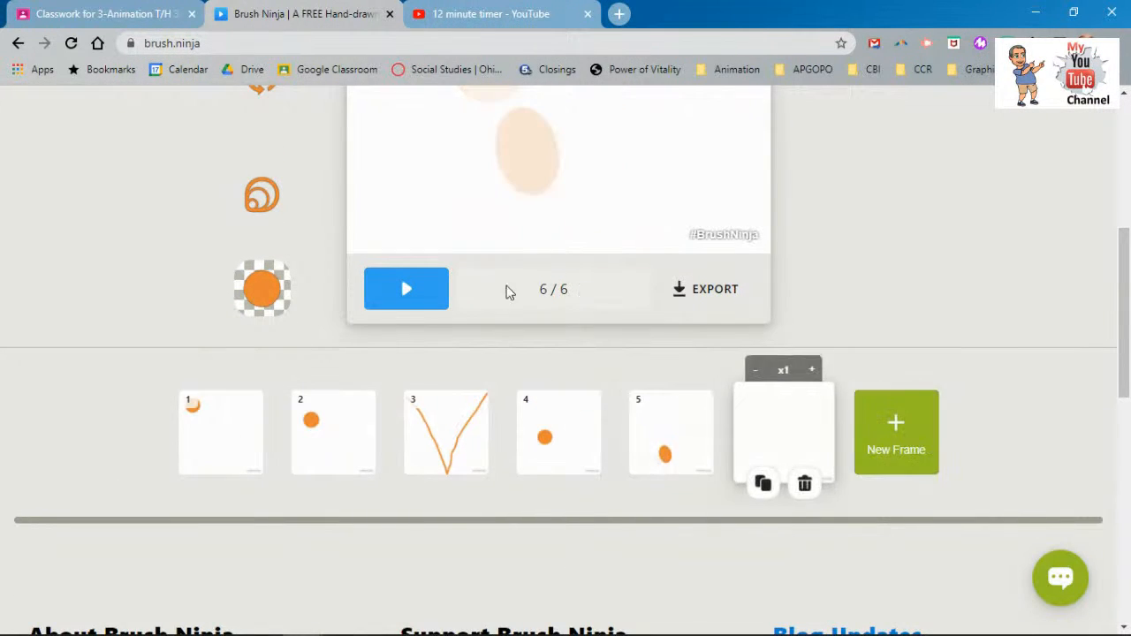
pyautogui.scroll(3, 535, 287)
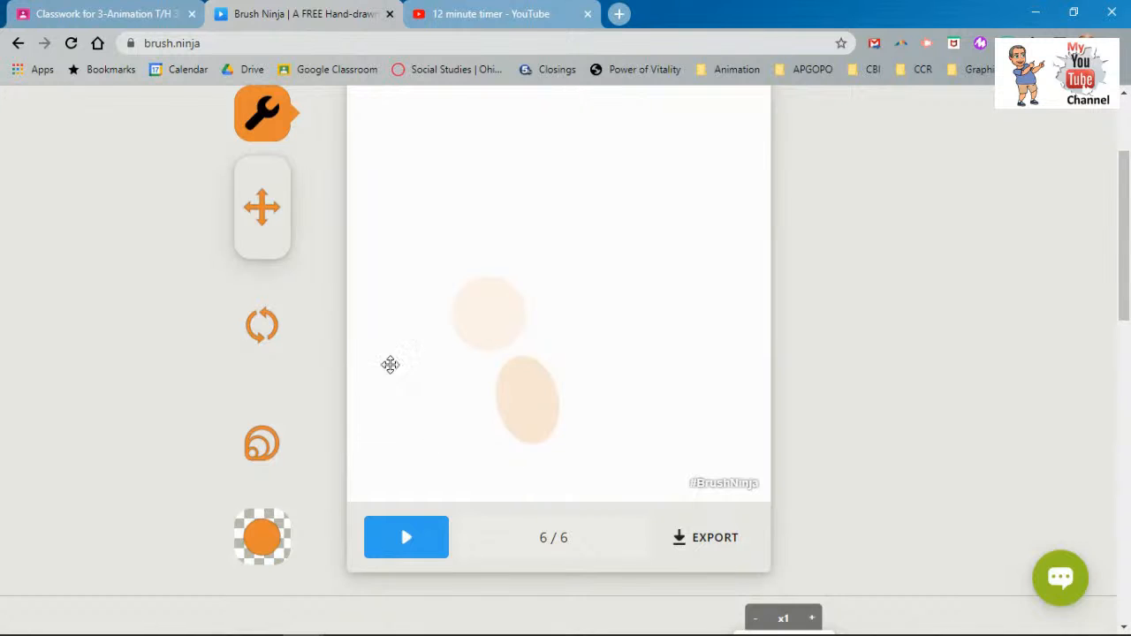
pyautogui.scroll(2, 266, 275)
pyautogui.click(265, 275)
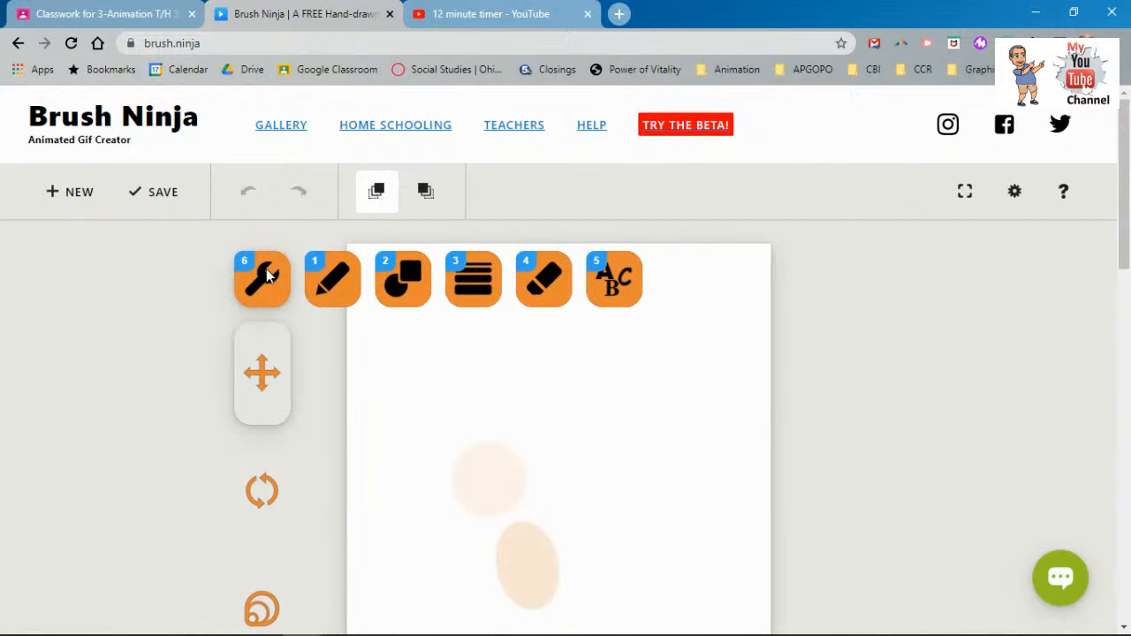
pyautogui.click(397, 284)
# - Draw a wide, flat orange ellipse at the canvas bottom as the squashed ball
pyautogui.scroll(-2, 292, 294)
pyautogui.scroll(-1, 292, 293)
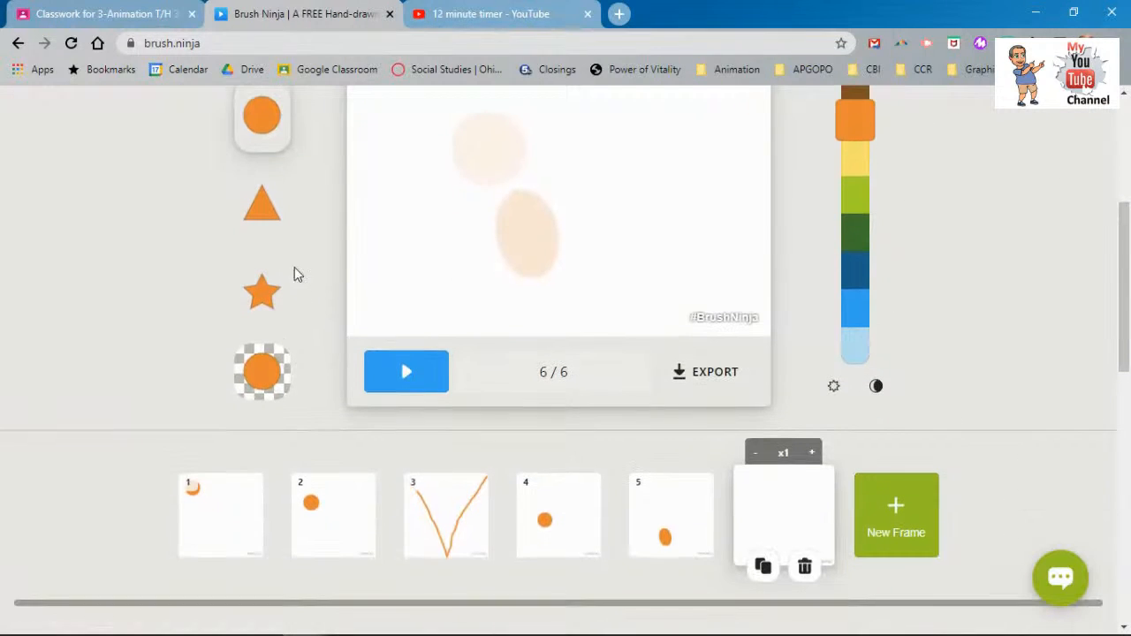
pyautogui.moveTo(491, 313); pyautogui.dragTo(539, 324)
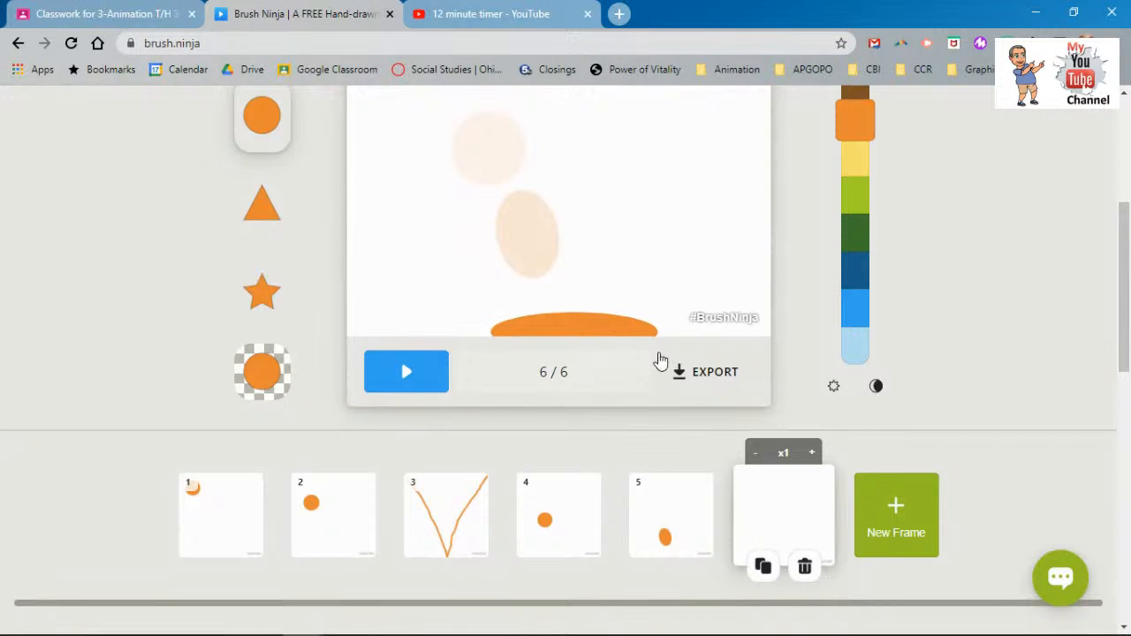
pyautogui.moveTo(661, 359); pyautogui.dragTo(644, 350)
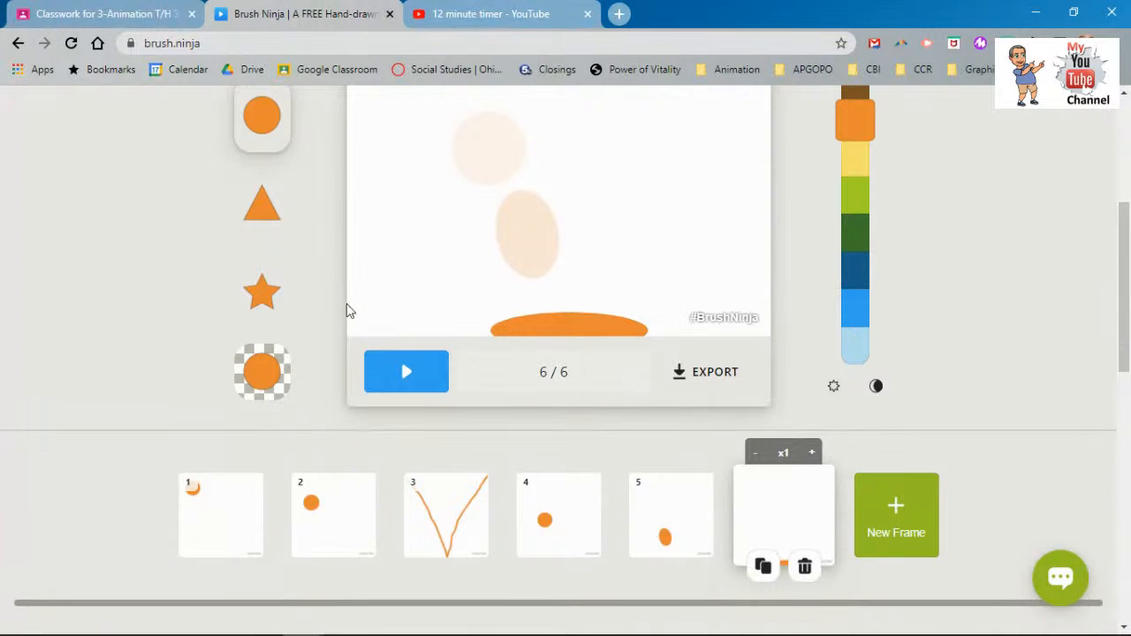
pyautogui.scroll(2, 720, 471)
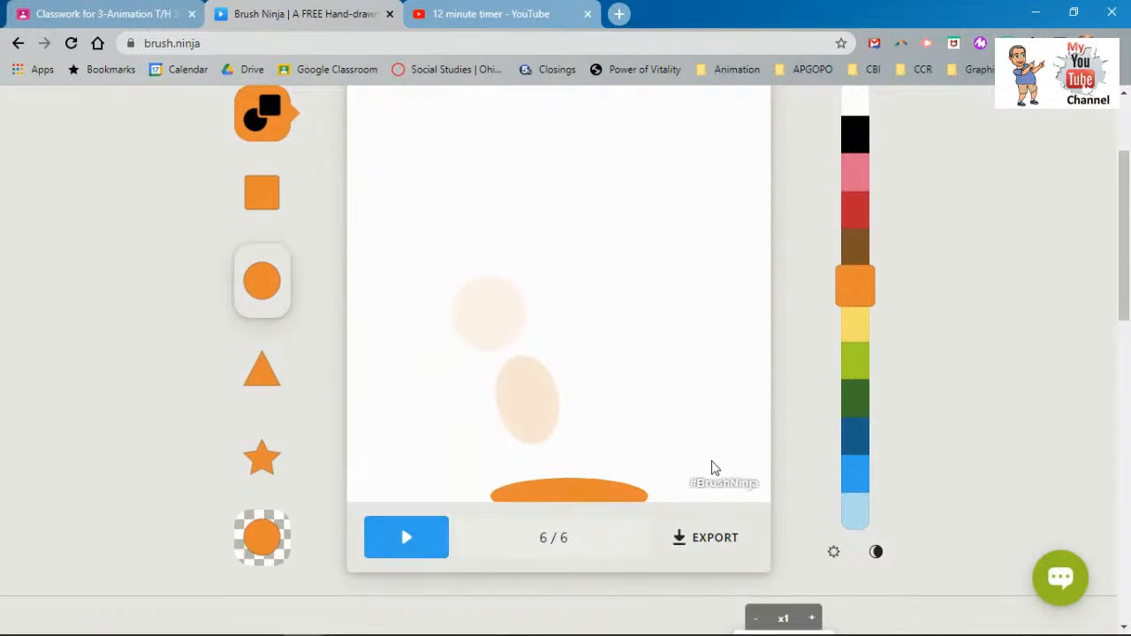
pyautogui.scroll(-2, 561, 467)
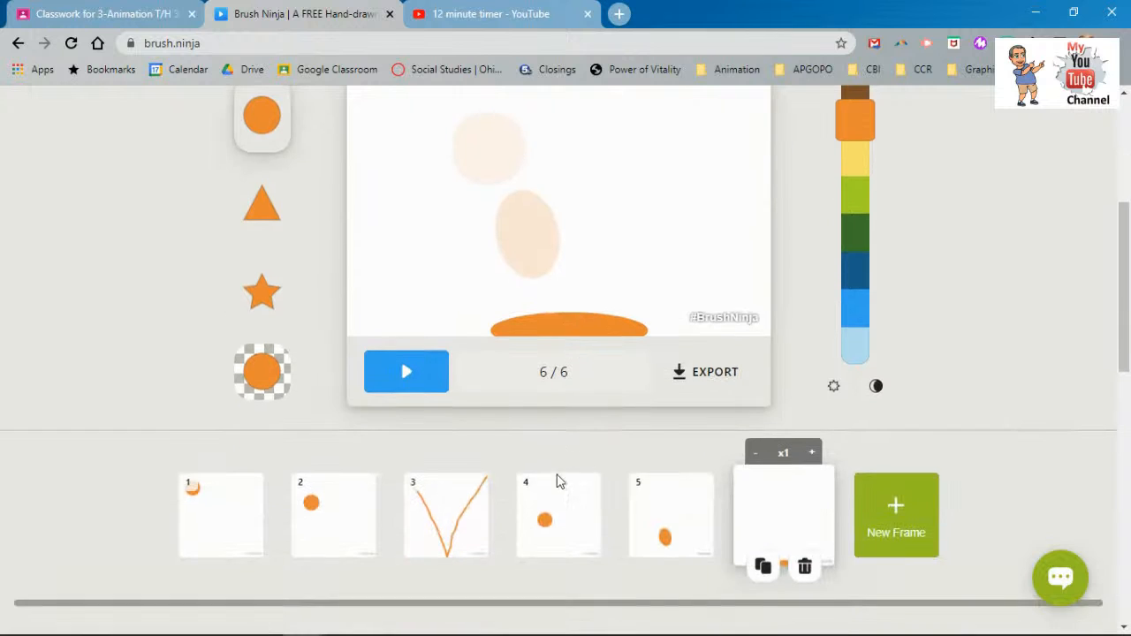
pyautogui.click(699, 506)
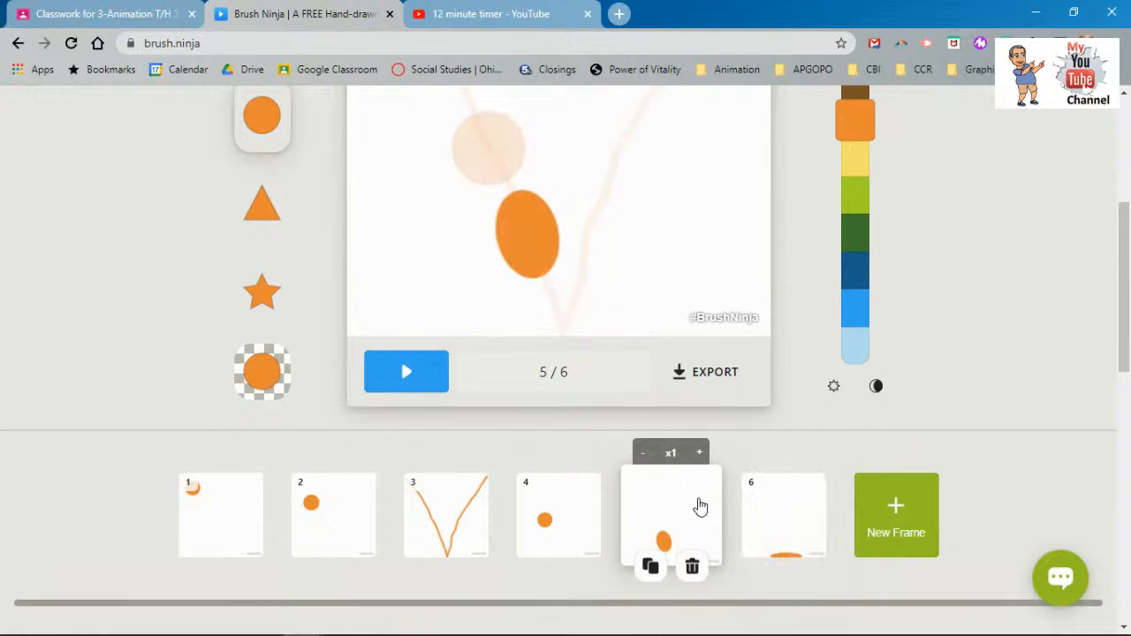
# - Duplicate the oval frame 5 and move the V-path guide frame toward the end of the timeline
pyautogui.scroll(1, 594, 385)
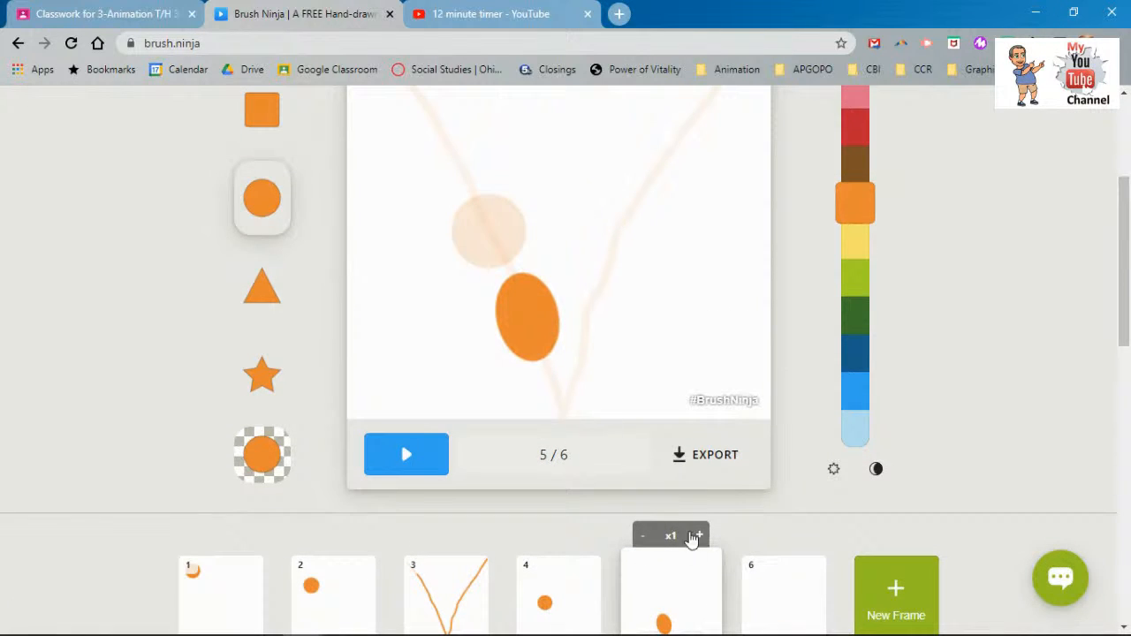
pyautogui.scroll(-2, 696, 572)
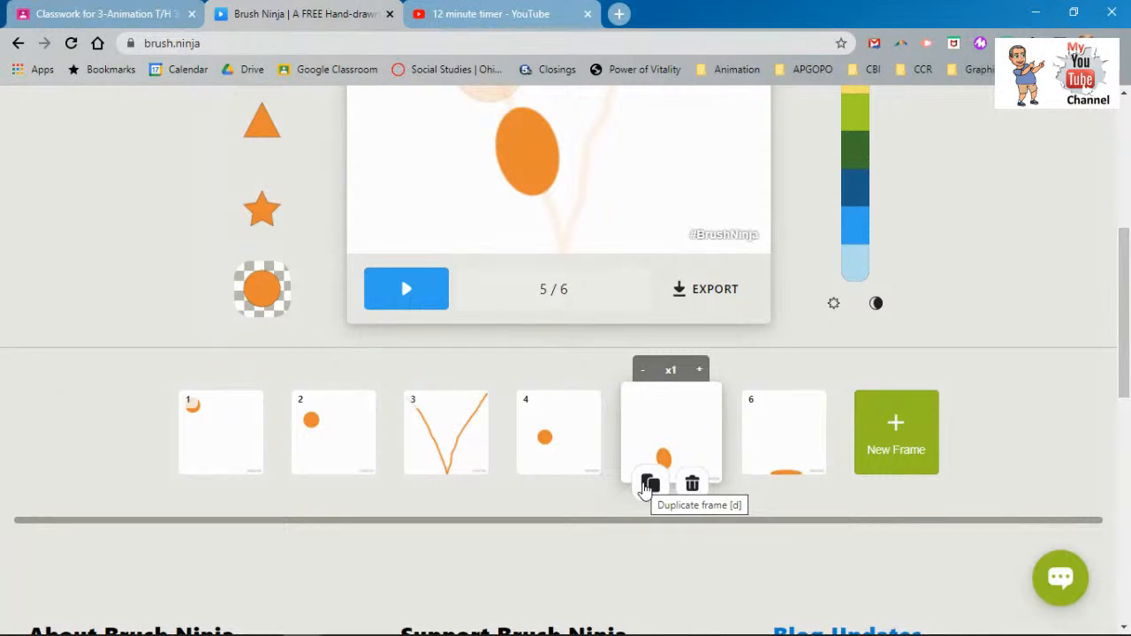
pyautogui.click(648, 486)
pyautogui.moveTo(416, 433); pyautogui.dragTo(851, 429)
pyautogui.moveTo(623, 436)
pyautogui.mouseDown()
pyautogui.moveTo(751, 434)
pyautogui.moveTo(698, 419)
pyautogui.mouseUp()
# - Switch to the wrench's Move and Rotate tools
pyautogui.scroll(1, 698, 417)
pyautogui.scroll(2, 698, 417)
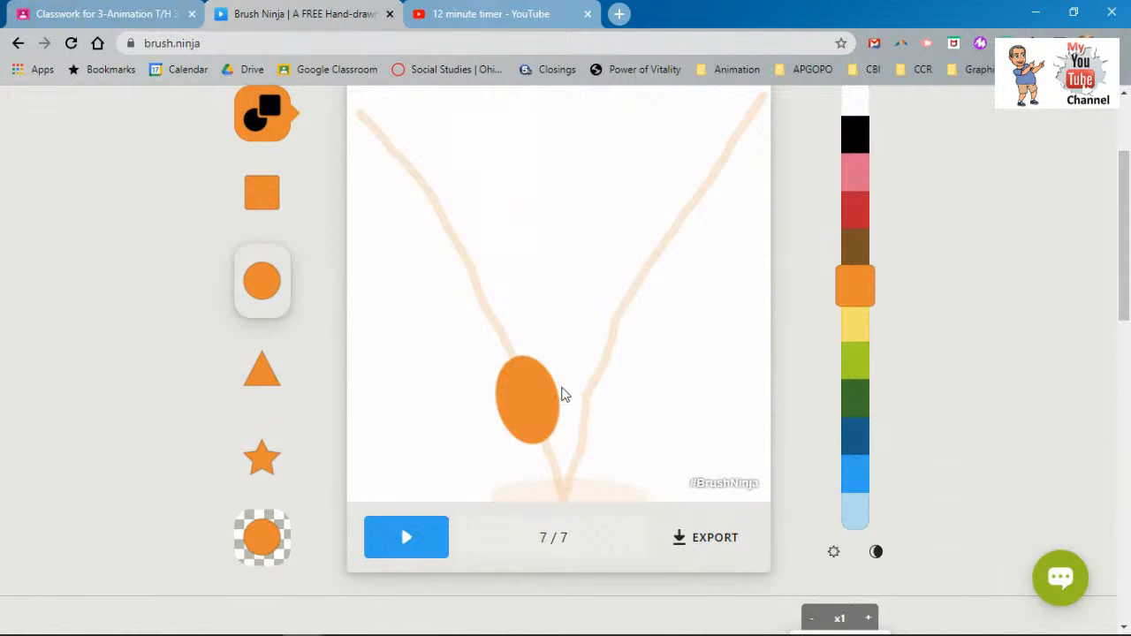
pyautogui.scroll(1, 510, 374)
pyautogui.click(256, 190)
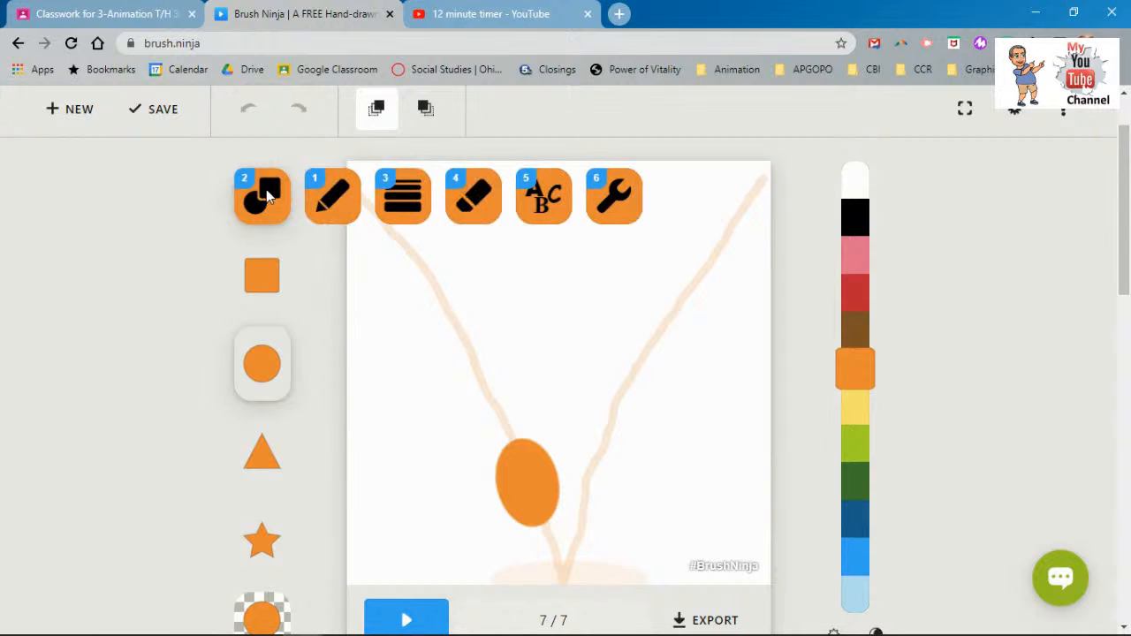
pyautogui.click(616, 194)
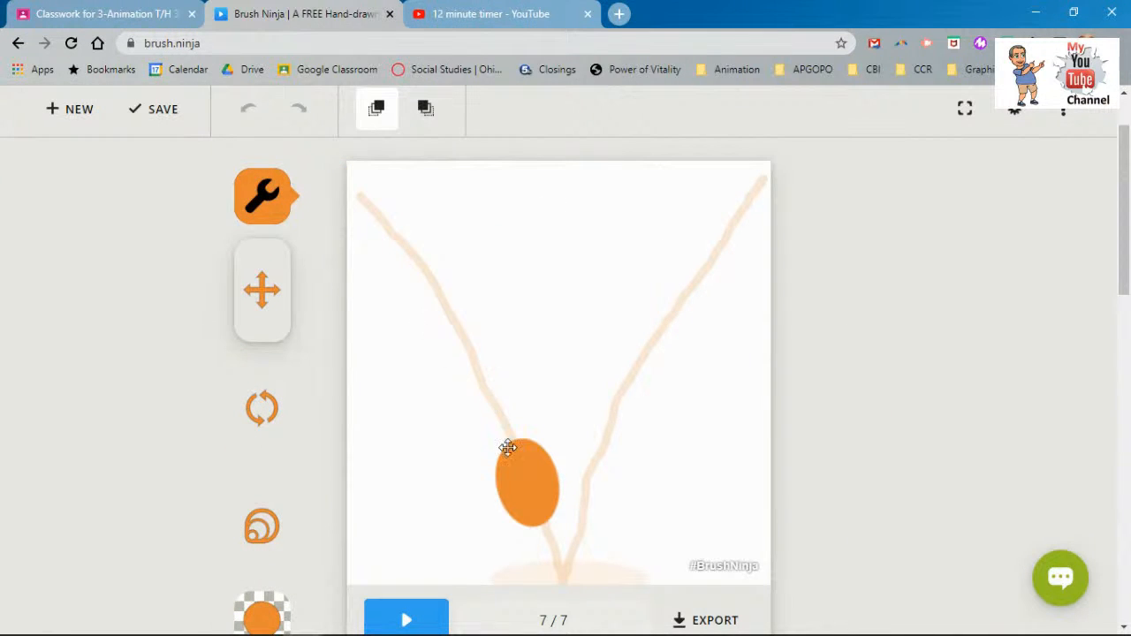
# - Shift frame 7's oval right onto the rising arm of the V, tilting it slightly
pyautogui.moveTo(527, 481); pyautogui.dragTo(592, 482)
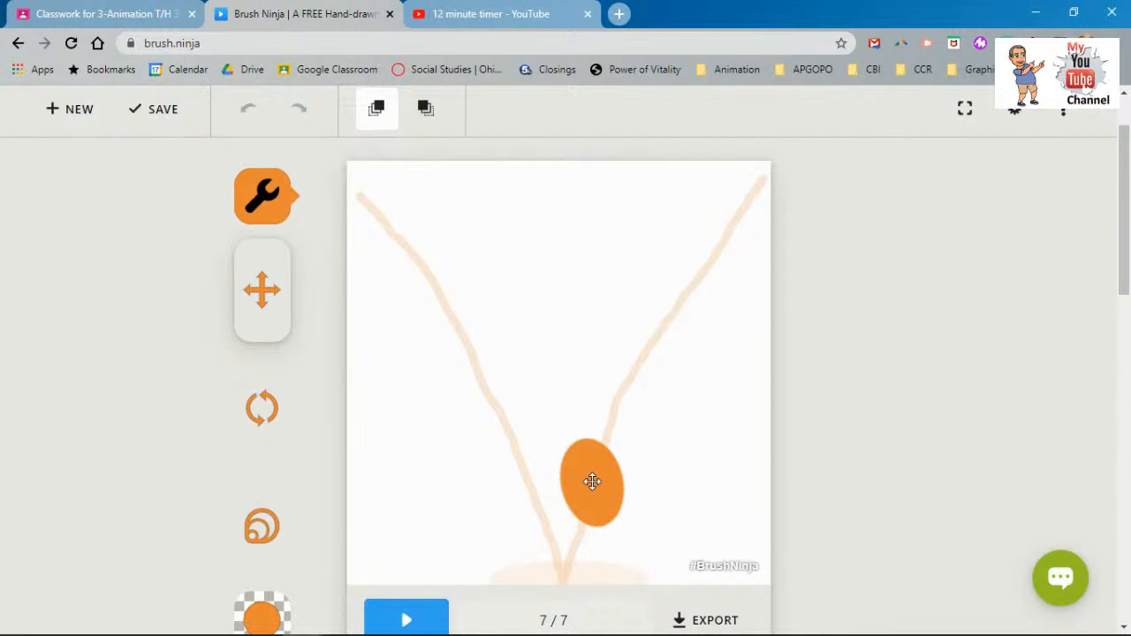
pyautogui.click(263, 410)
pyautogui.moveTo(573, 455); pyautogui.dragTo(544, 441)
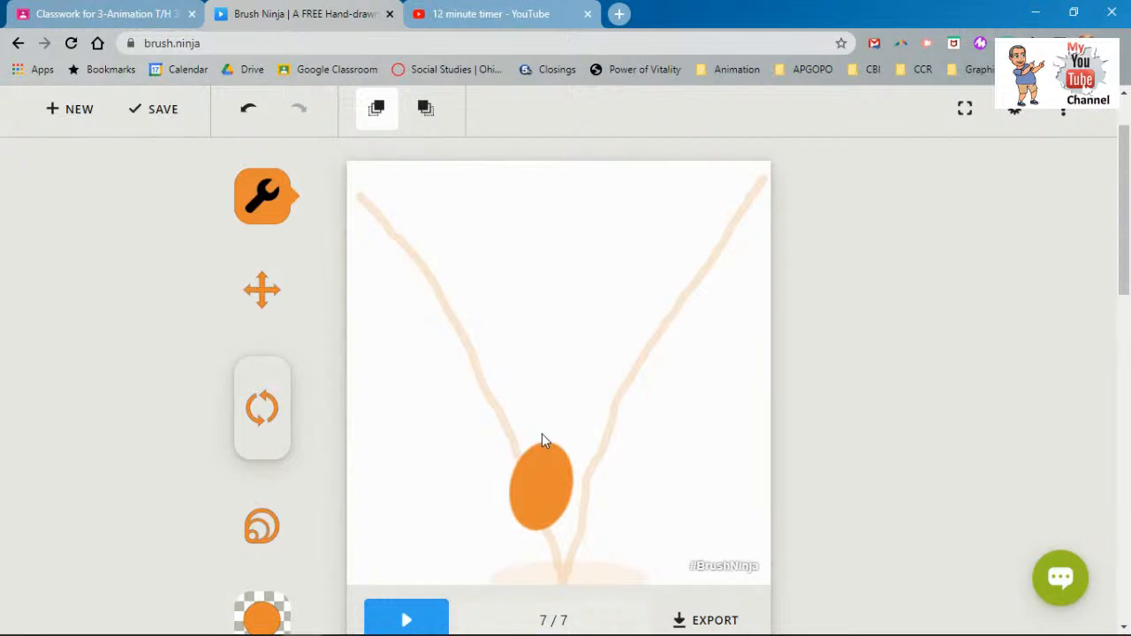
pyautogui.click(244, 281)
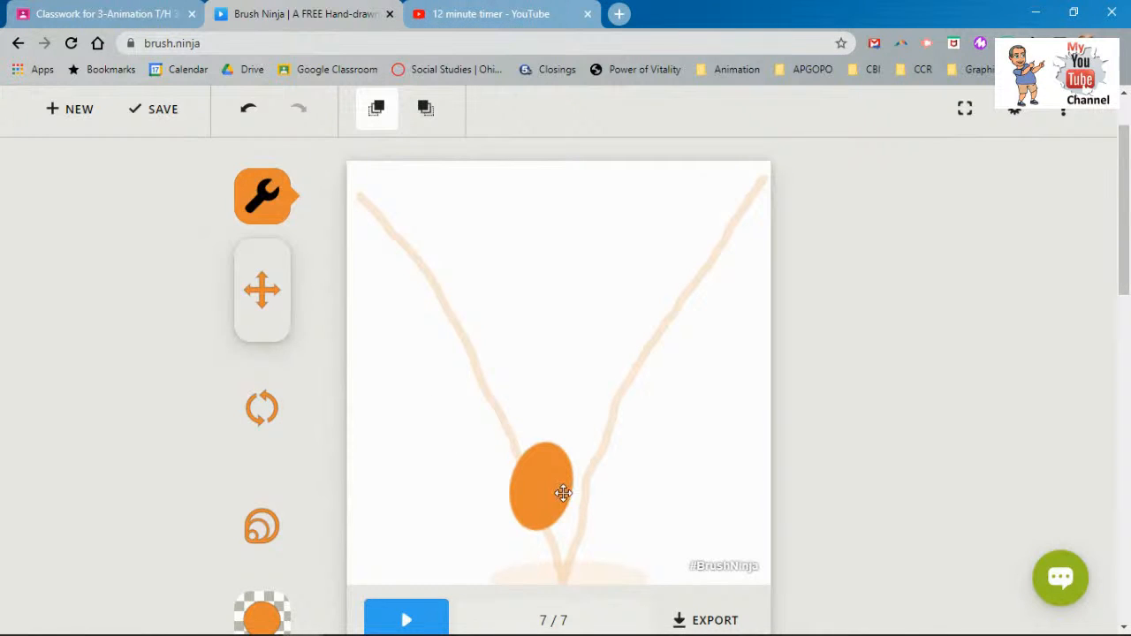
pyautogui.moveTo(557, 490); pyautogui.dragTo(607, 493)
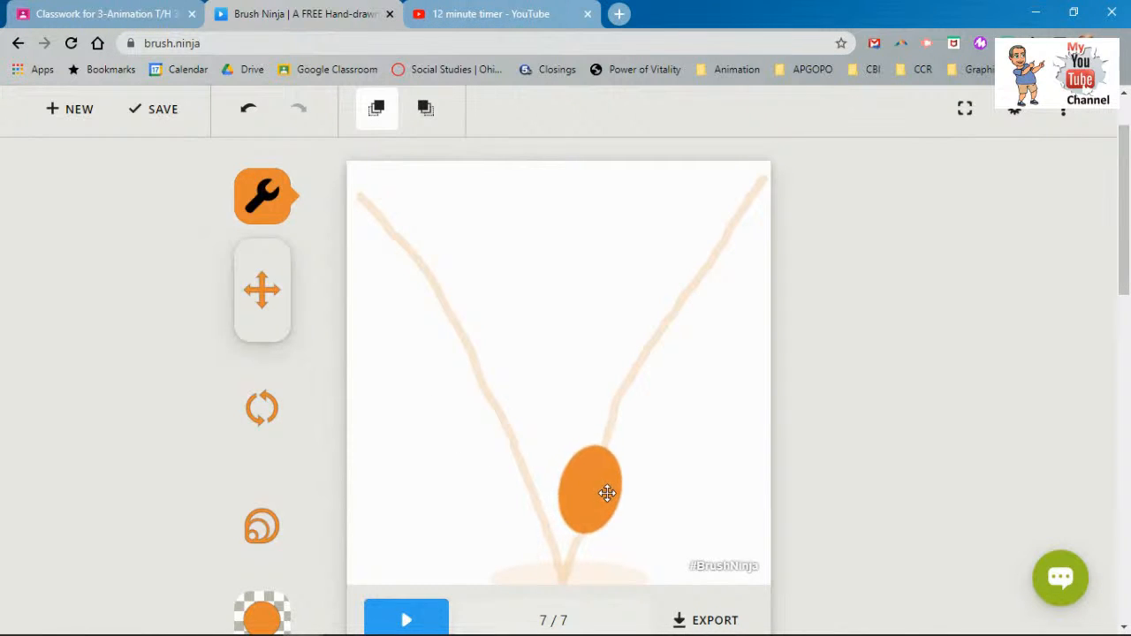
pyautogui.scroll(-3, 574, 477)
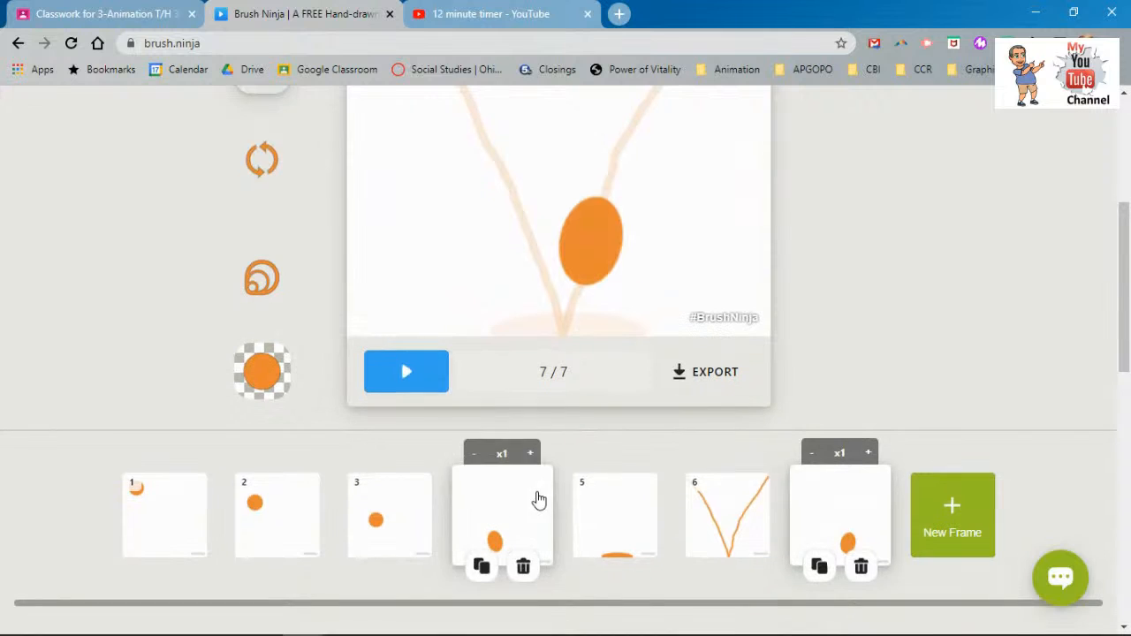
# - Play the animation to check the bounce, then stop it
pyautogui.moveTo(376, 513)
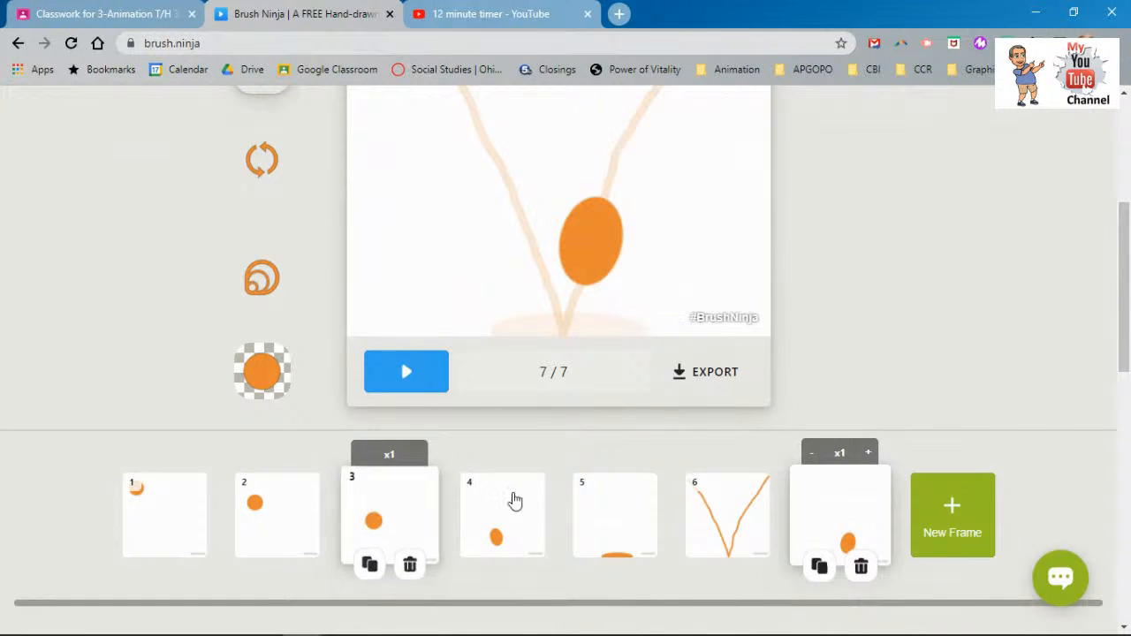
pyautogui.scroll(4, 566, 440)
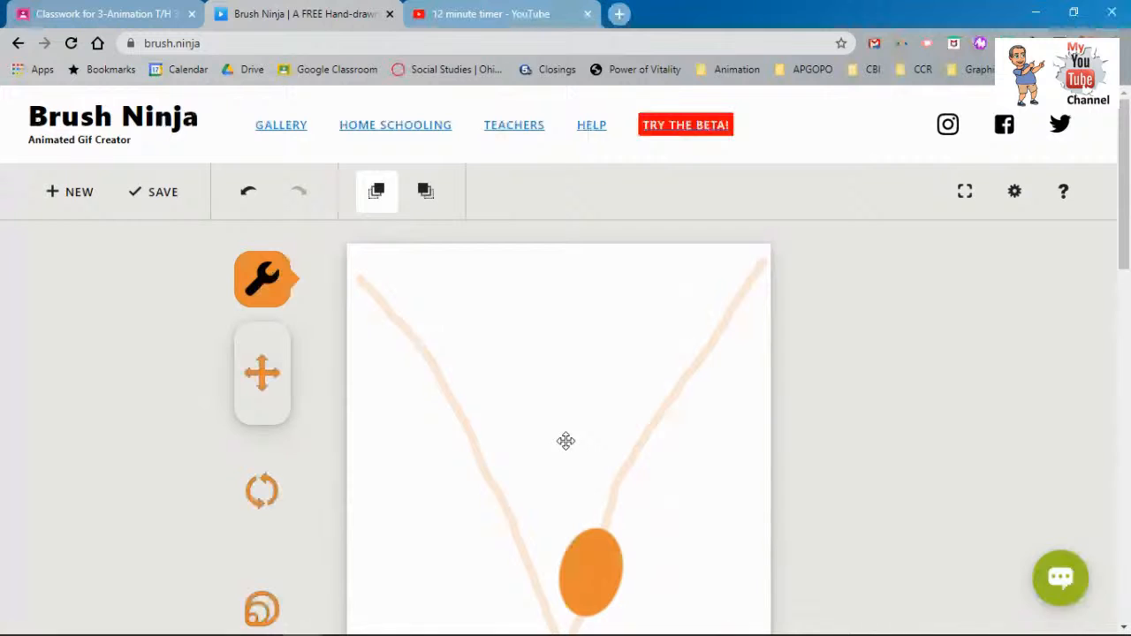
pyautogui.scroll(-2, 564, 441)
pyautogui.press('space')
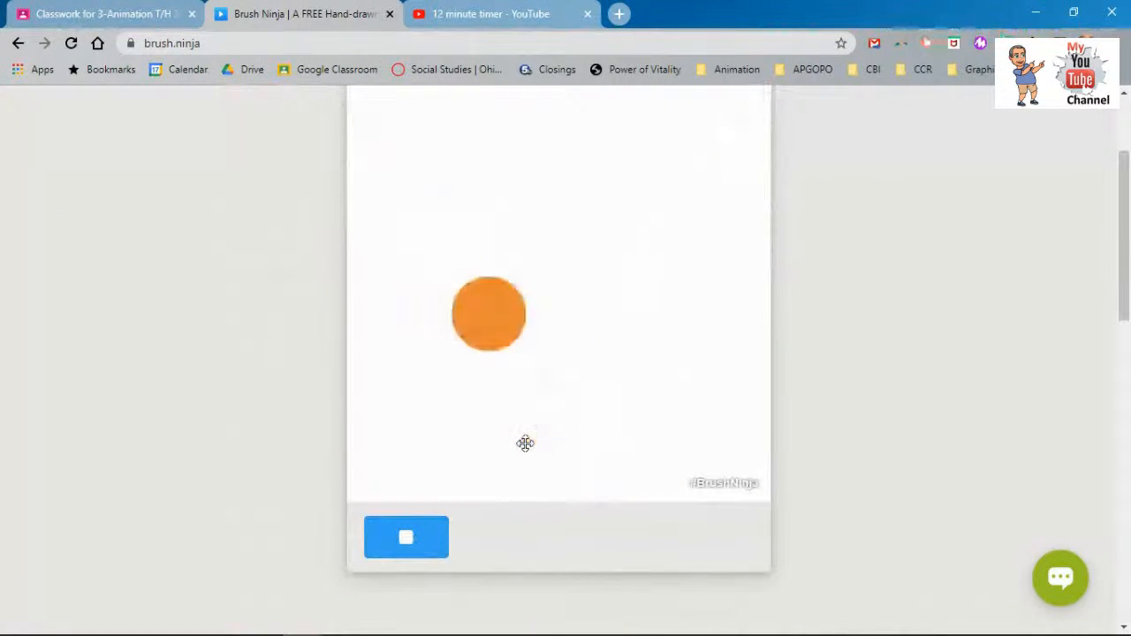
pyautogui.press('space')
# - Delete the V-guide frame 6 and replay the remaining six-frame animation
pyautogui.scroll(-3, 447, 490)
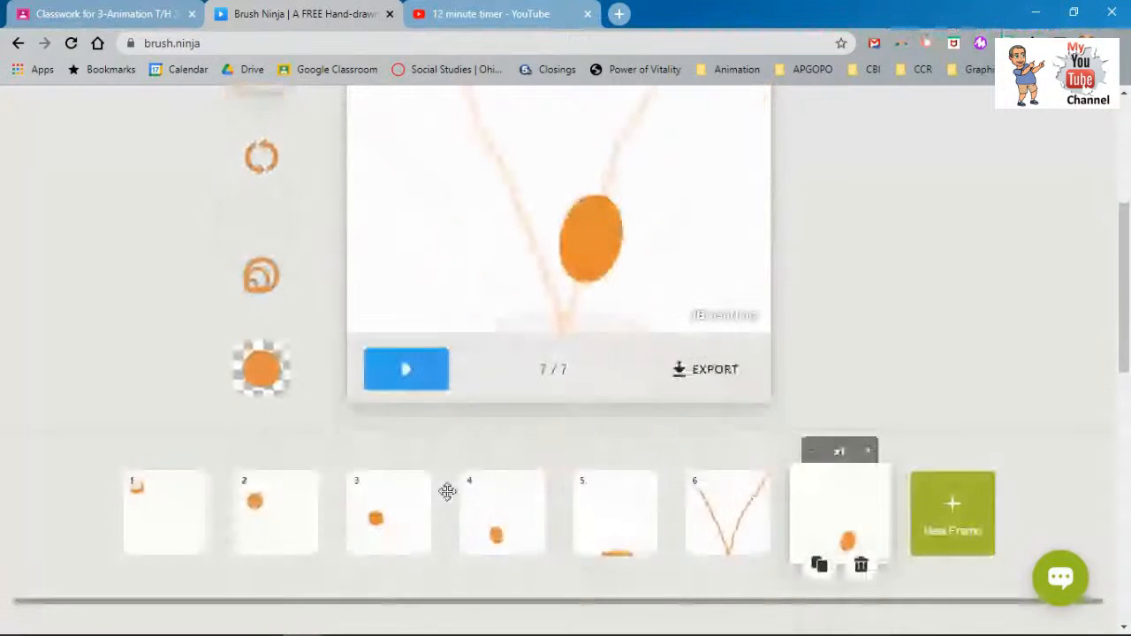
pyautogui.click(749, 433)
pyautogui.click(748, 483)
pyautogui.scroll(2, 641, 395)
pyautogui.click(411, 456)
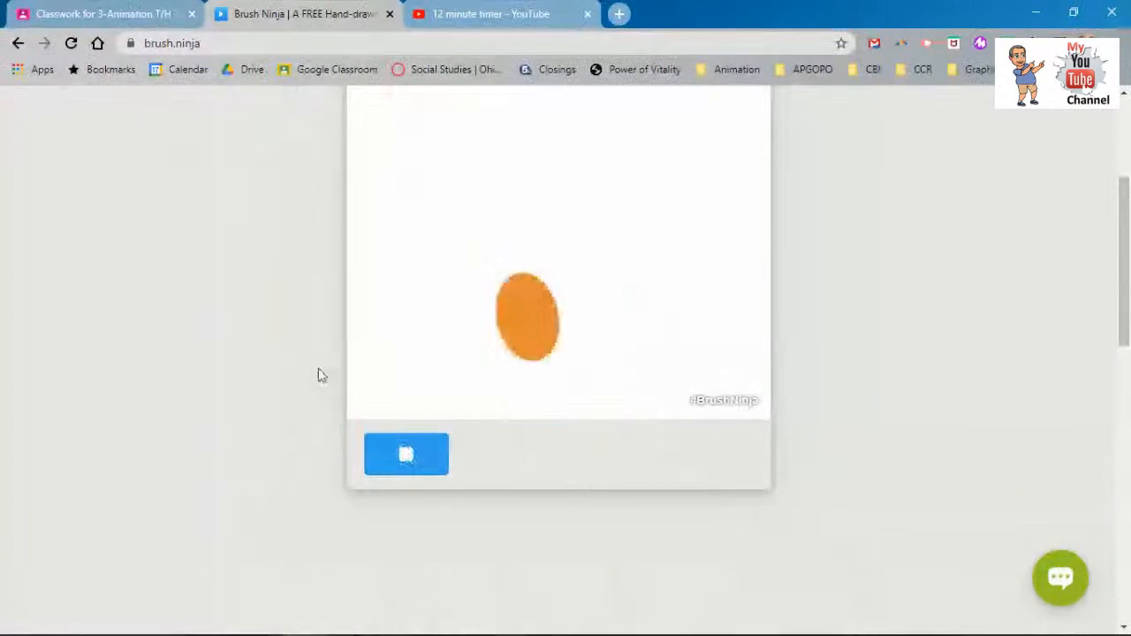
pyautogui.scroll(2, 347, 400)
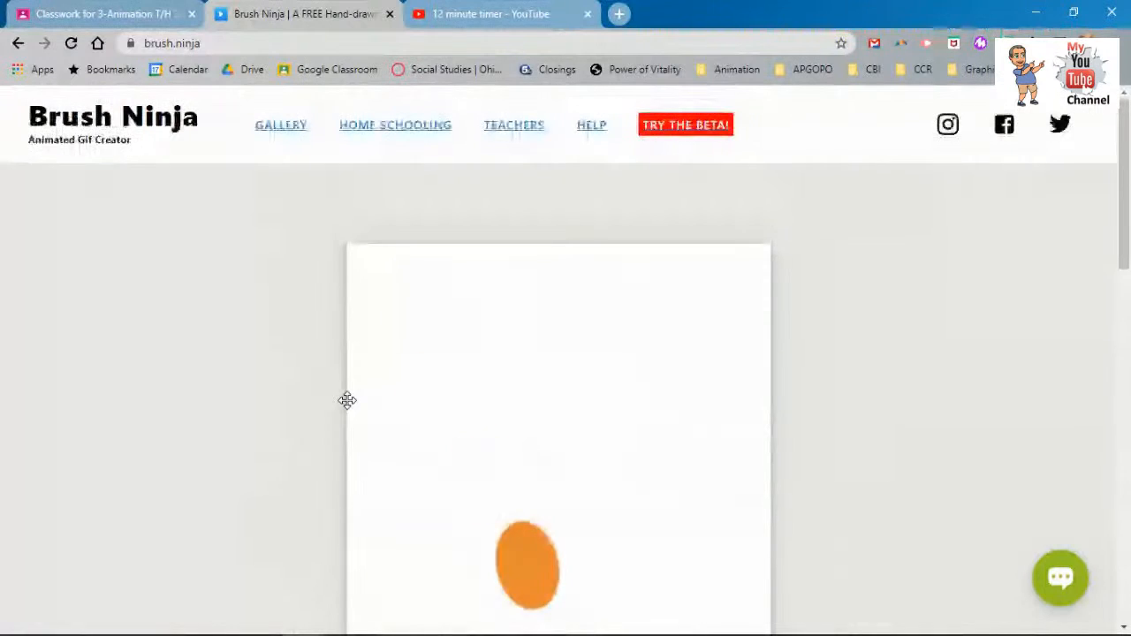
pyautogui.scroll(-1, 348, 400)
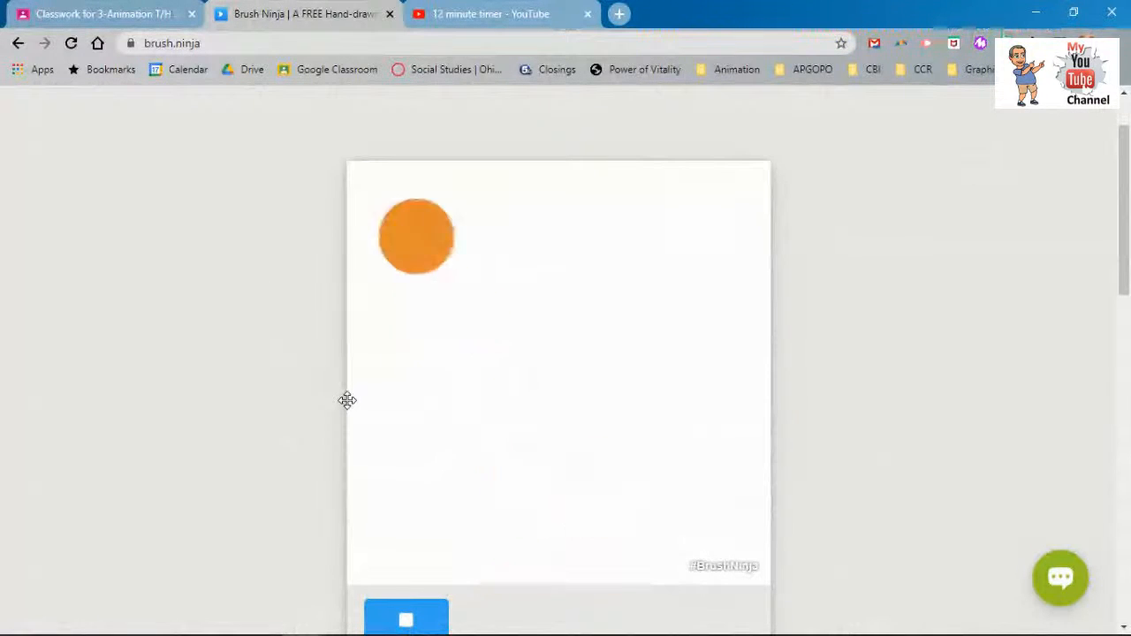
pyautogui.scroll(-3, 347, 400)
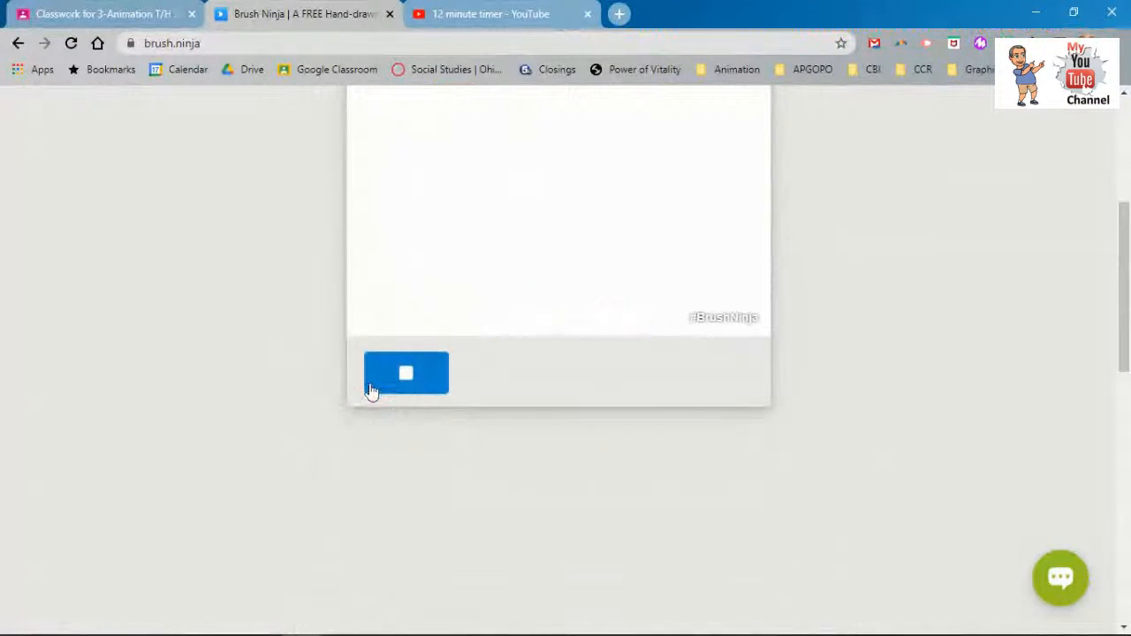
pyautogui.click(372, 391)
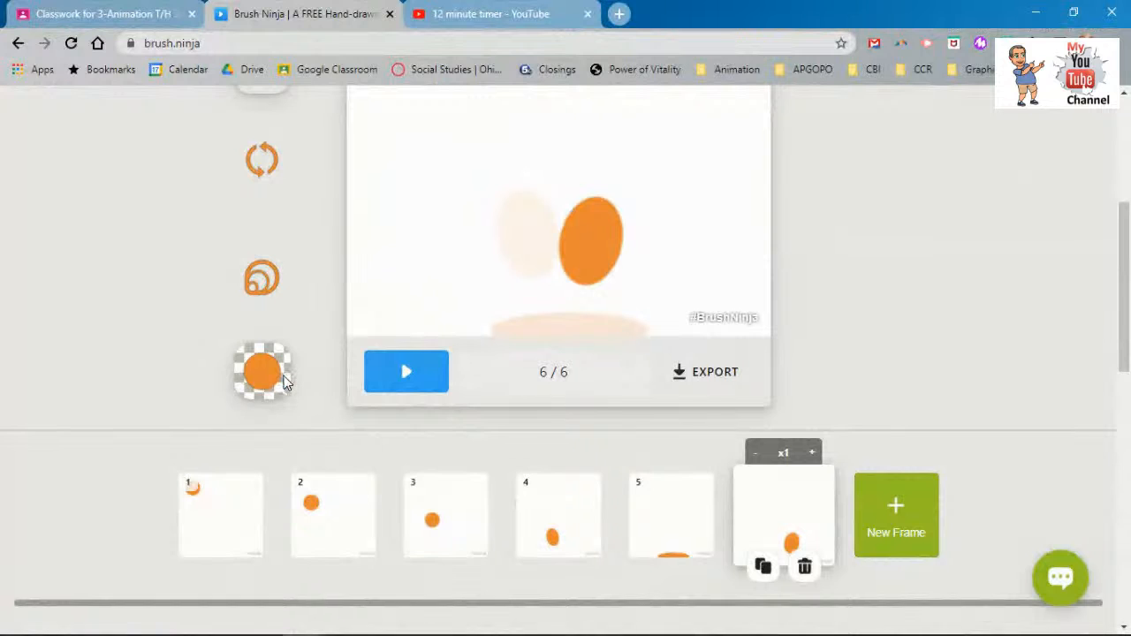
pyautogui.scroll(4, 285, 382)
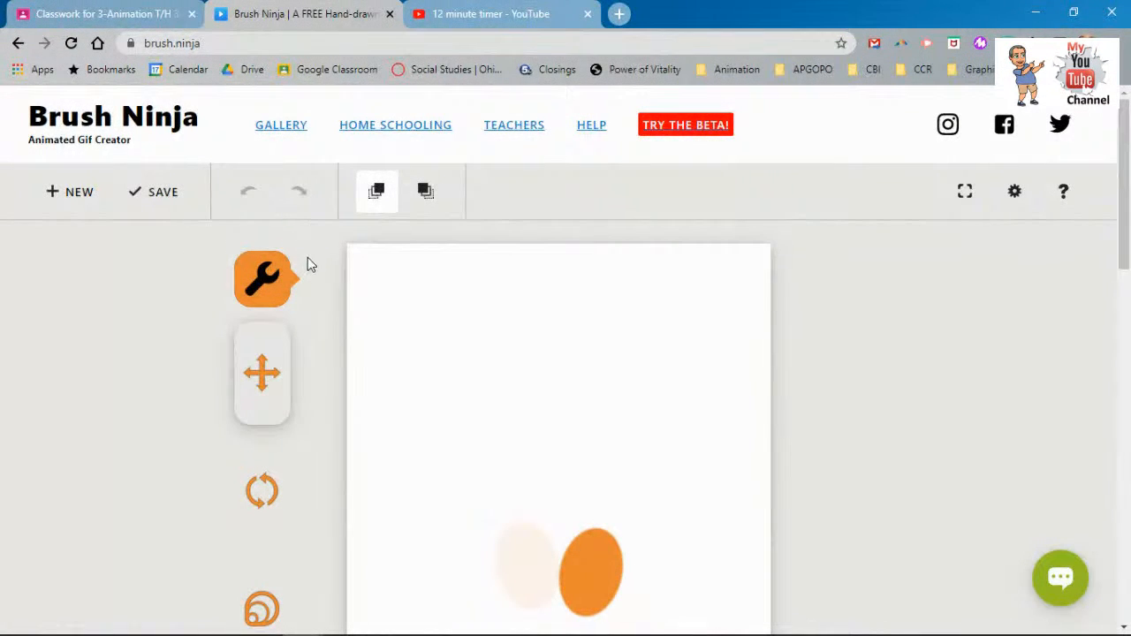
# - Switch back to the freehand pen tool and bring up the Export Animation options
pyautogui.scroll(-6, 308, 264)
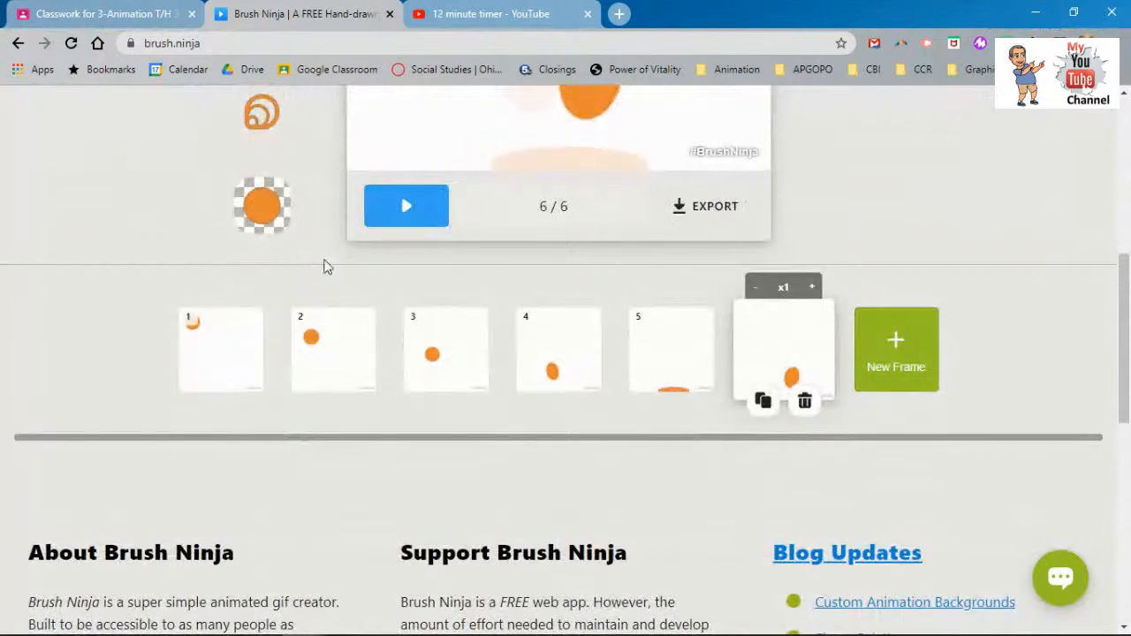
pyautogui.scroll(-4, 346, 303)
pyautogui.scroll(4, 346, 303)
pyautogui.scroll(-1, 346, 303)
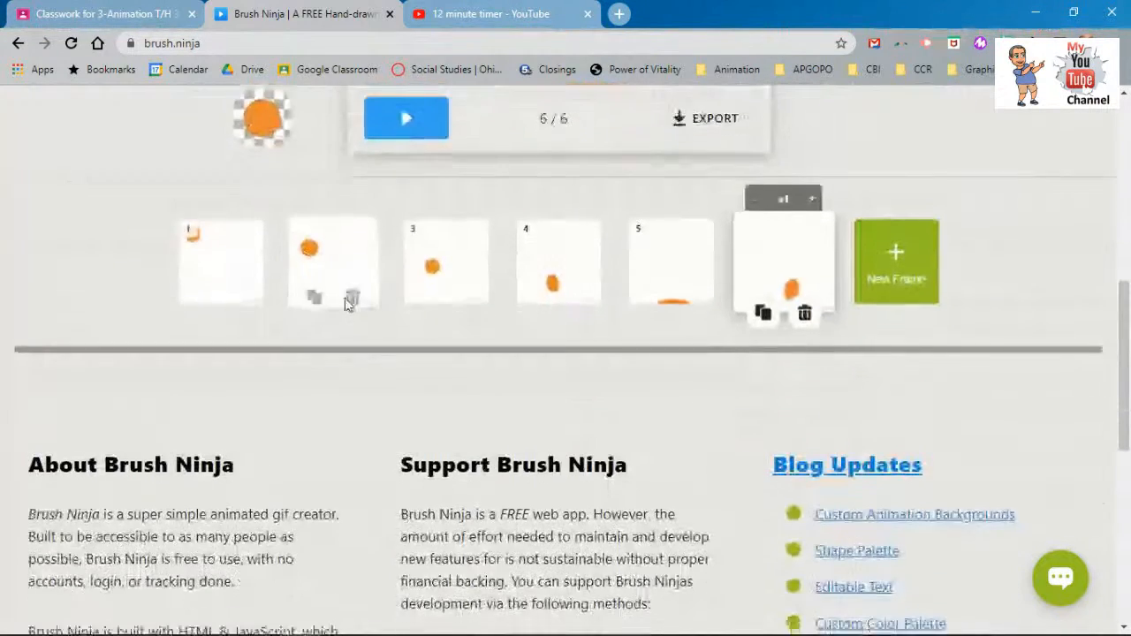
pyautogui.scroll(-4, 345, 304)
pyautogui.scroll(10, 345, 300)
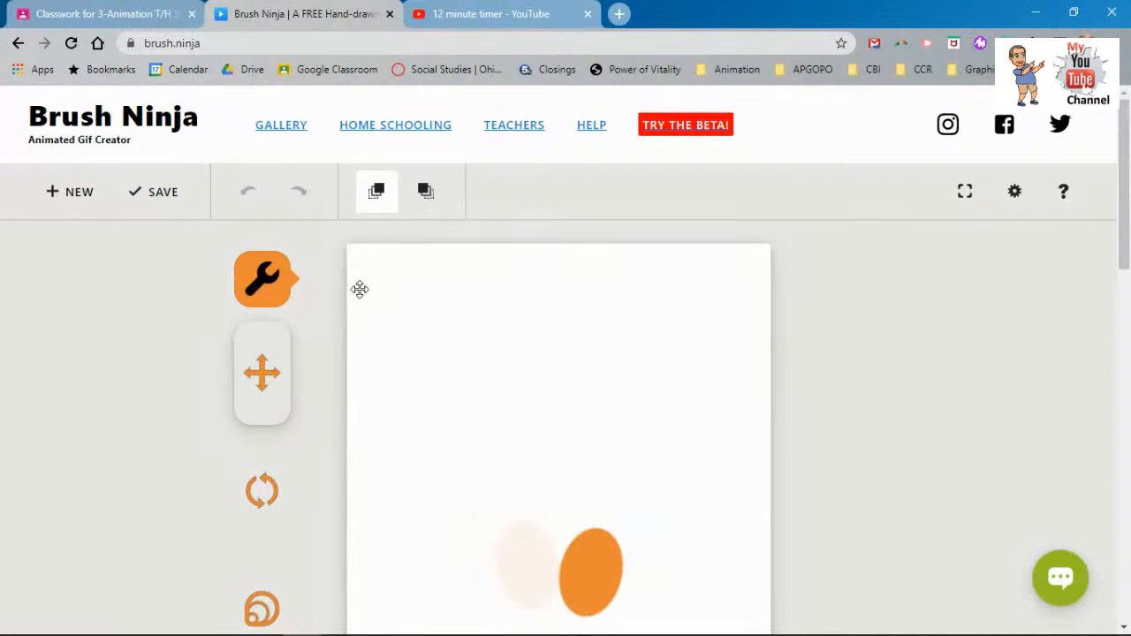
pyautogui.scroll(-3, 387, 326)
pyautogui.scroll(3, 389, 328)
pyautogui.click(279, 283)
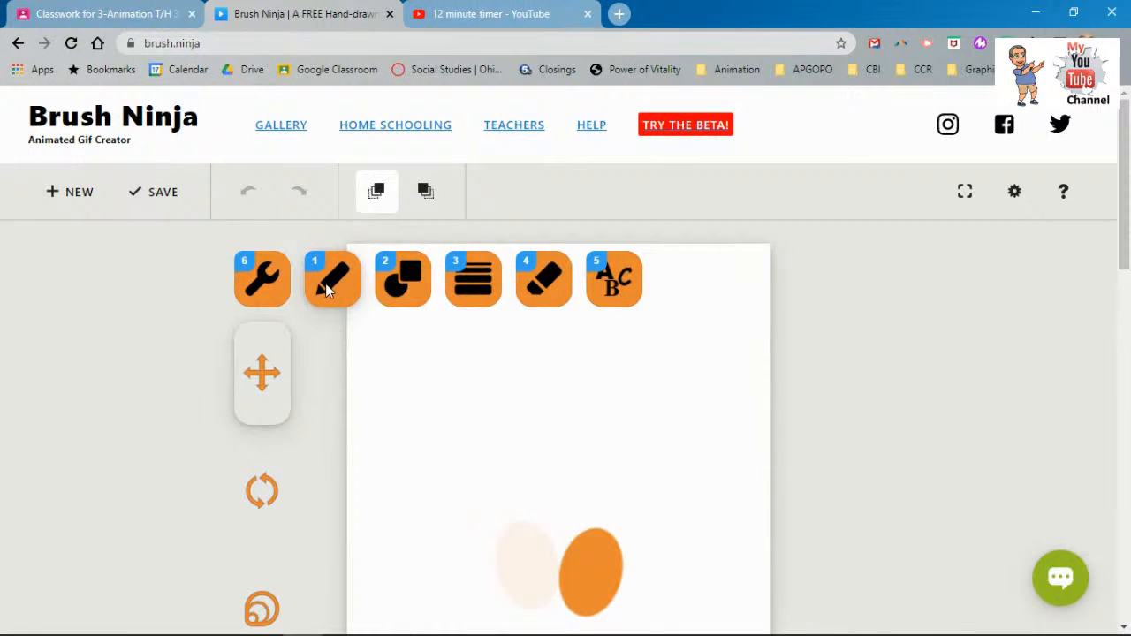
pyautogui.click(329, 283)
pyautogui.scroll(-4, 317, 318)
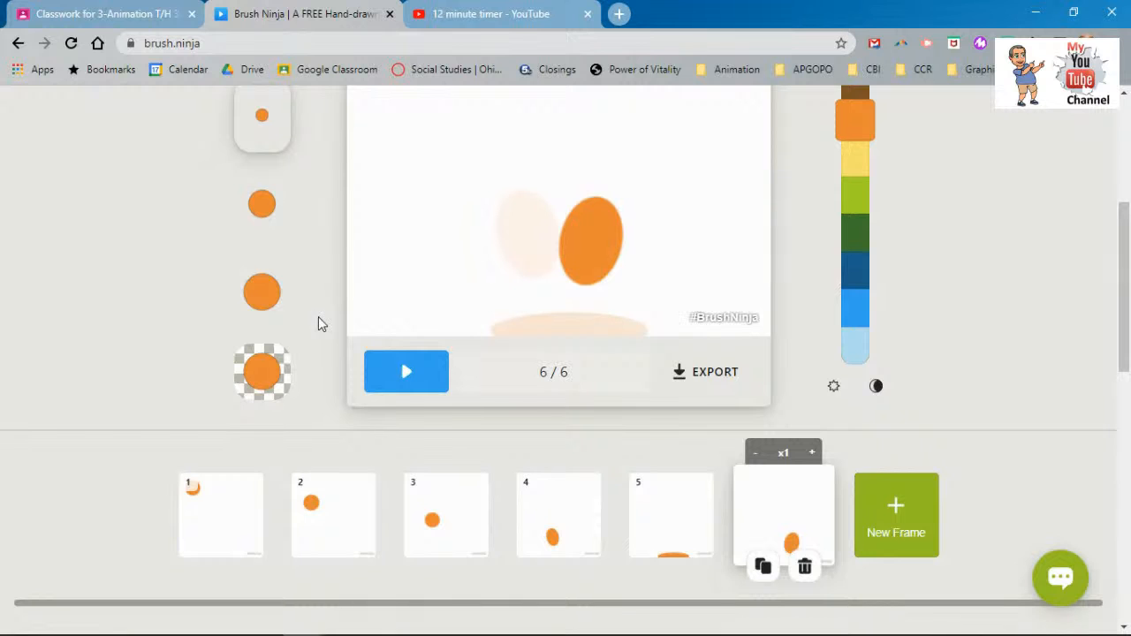
pyautogui.click(720, 382)
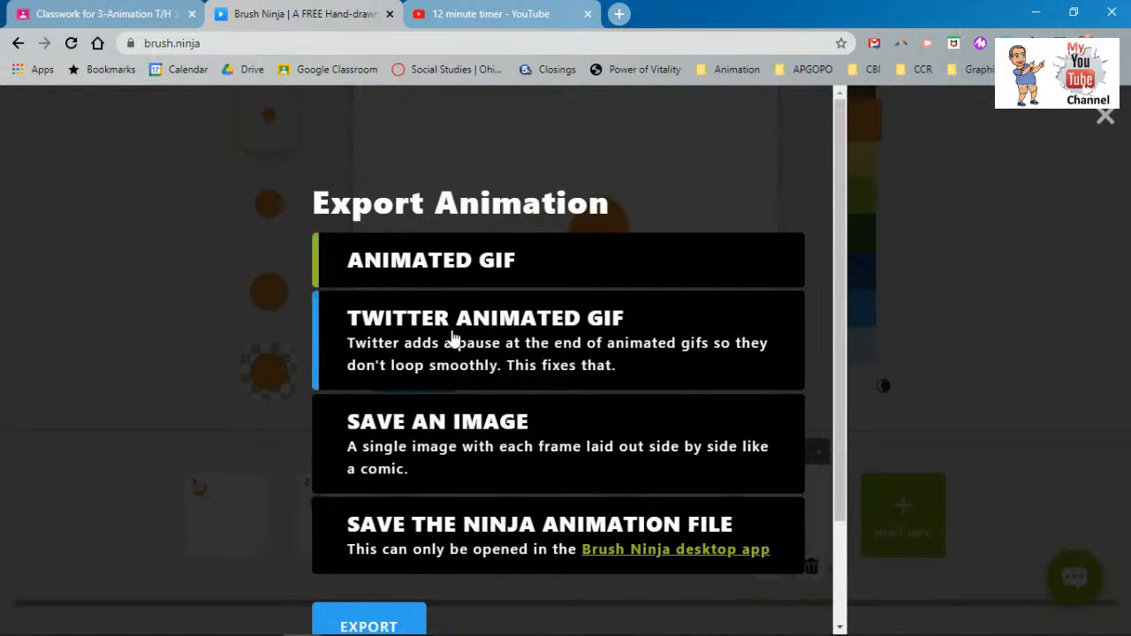
# - Export the animation as an animated GIF, save it as animation (1).gif, and open it
pyautogui.click(409, 617)
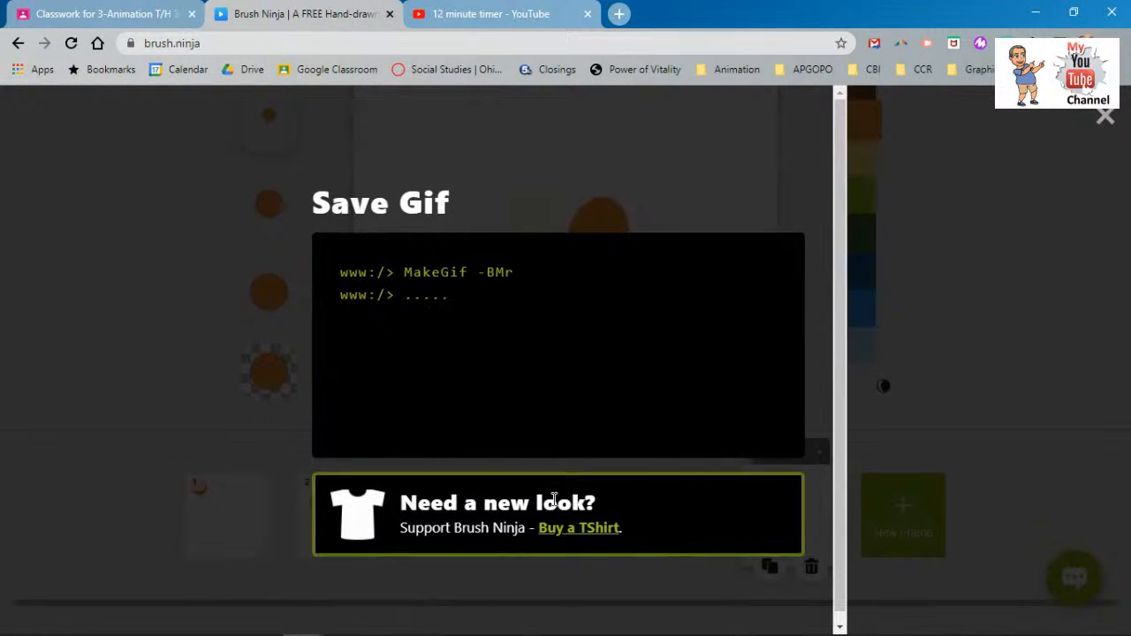
pyautogui.scroll(-1, 555, 505)
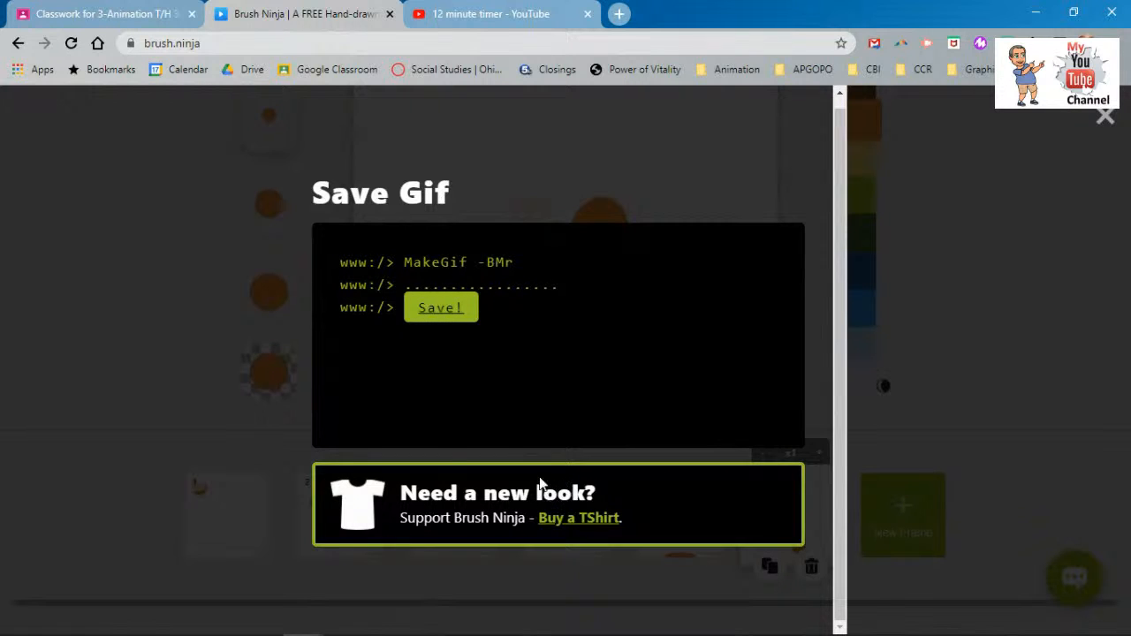
pyautogui.click(436, 313)
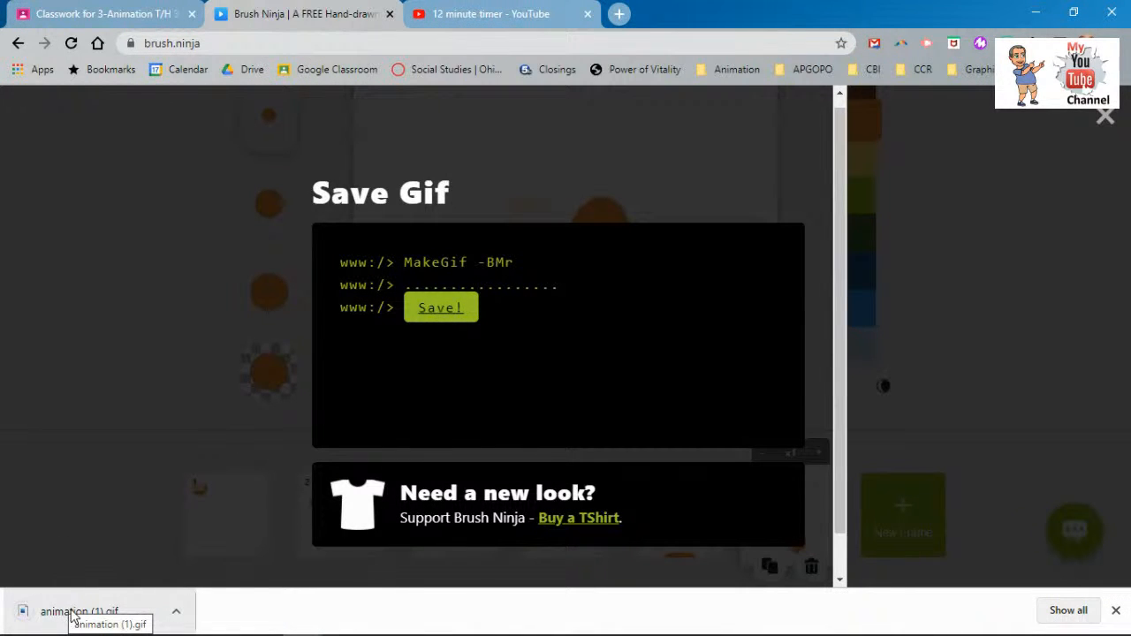
pyautogui.click(74, 616)
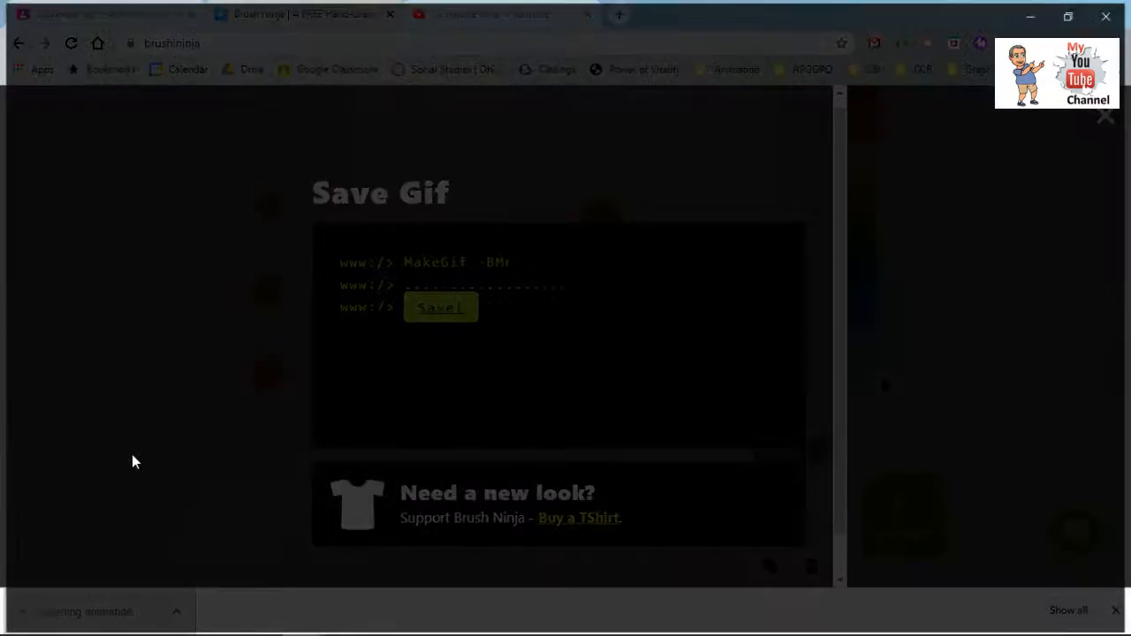